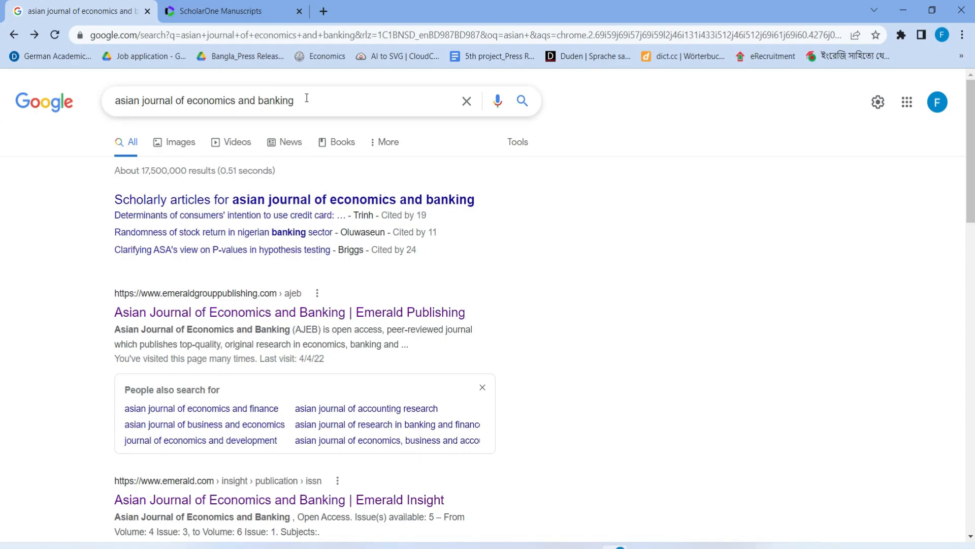
Open the 'Asian Journal of Economics and Banking | Emerald Publishing' search result
{"action": "left_click", "coordinate": [372, 323]}
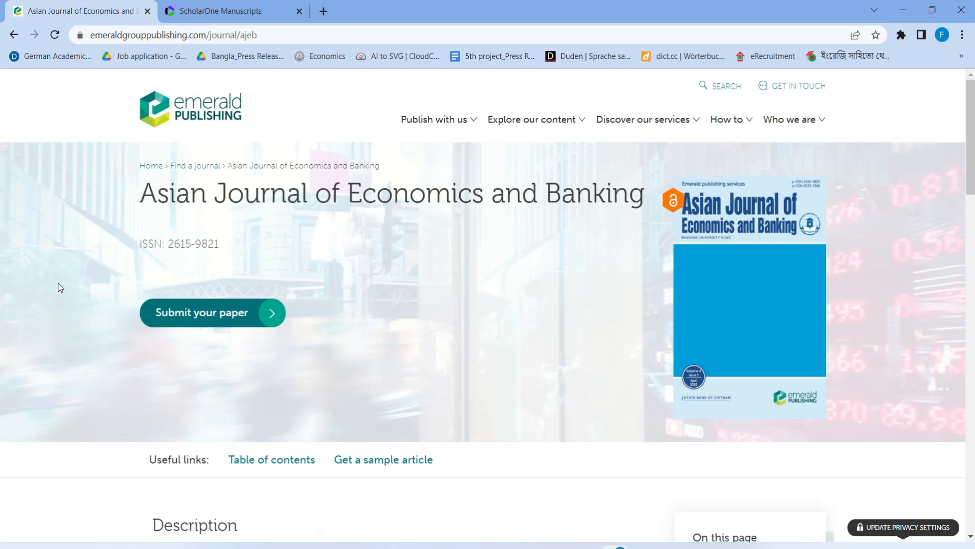
Go to the journal's ScholarOne submission site and start creating a new author account
{"action": "left_click", "coordinate": [223, 311]}
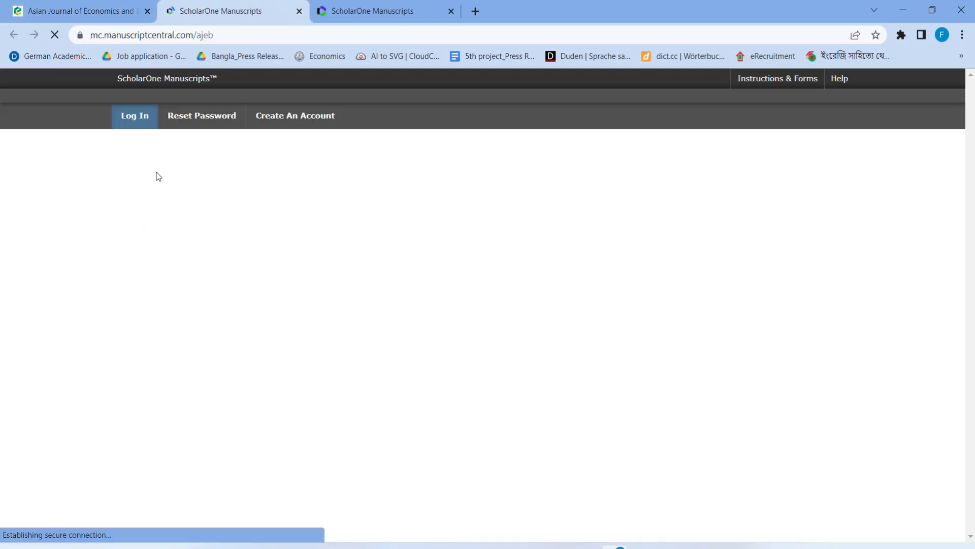
{"action": "scroll", "coordinate": [169, 262], "scroll_direction": "down", "scroll_amount": 2}
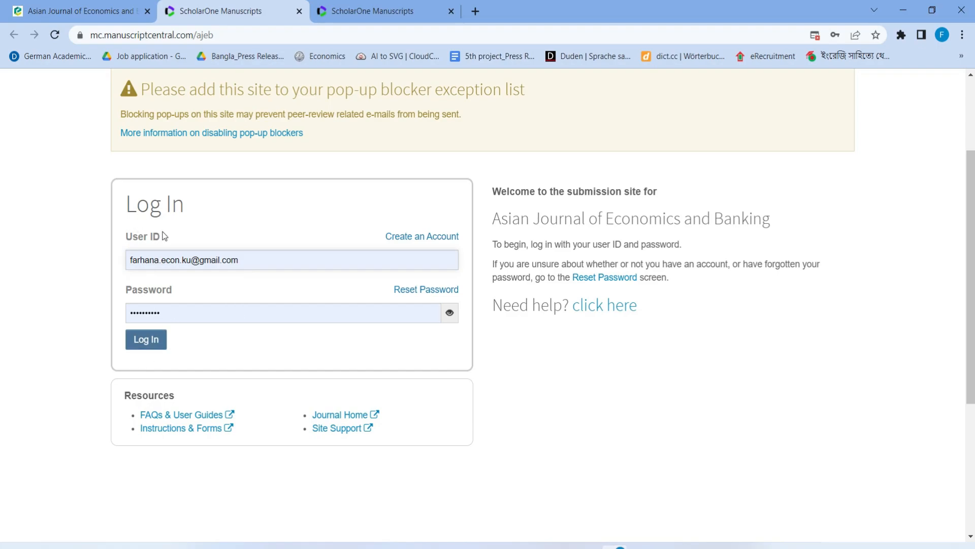
{"action": "left_click", "coordinate": [431, 237]}
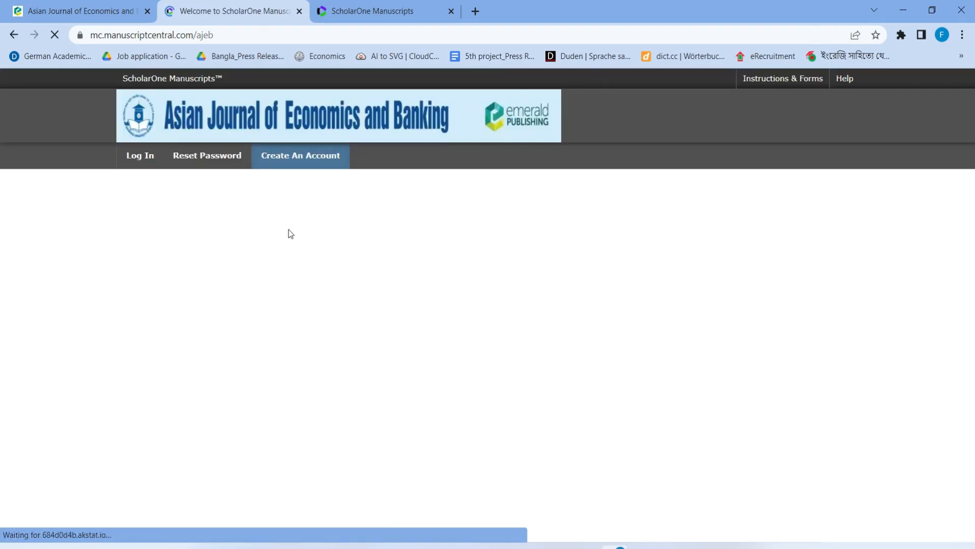
{"action": "scroll", "coordinate": [316, 258], "scroll_direction": "down", "scroll_amount": 2}
{"action": "scroll", "coordinate": [316, 258], "scroll_direction": "down", "scroll_amount": 3}
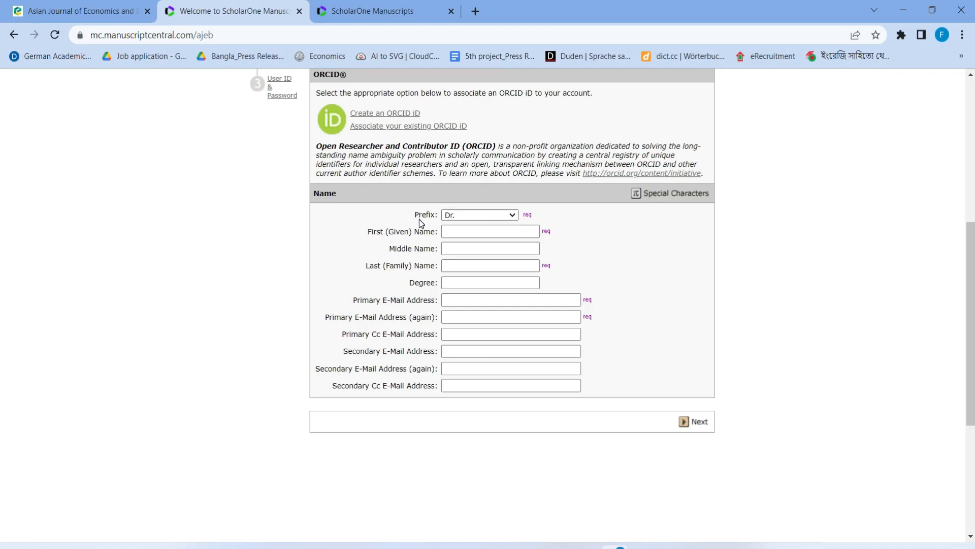
Choose Ms. as the name prefix and enter the author's first and last names
{"action": "left_click", "coordinate": [483, 213]}
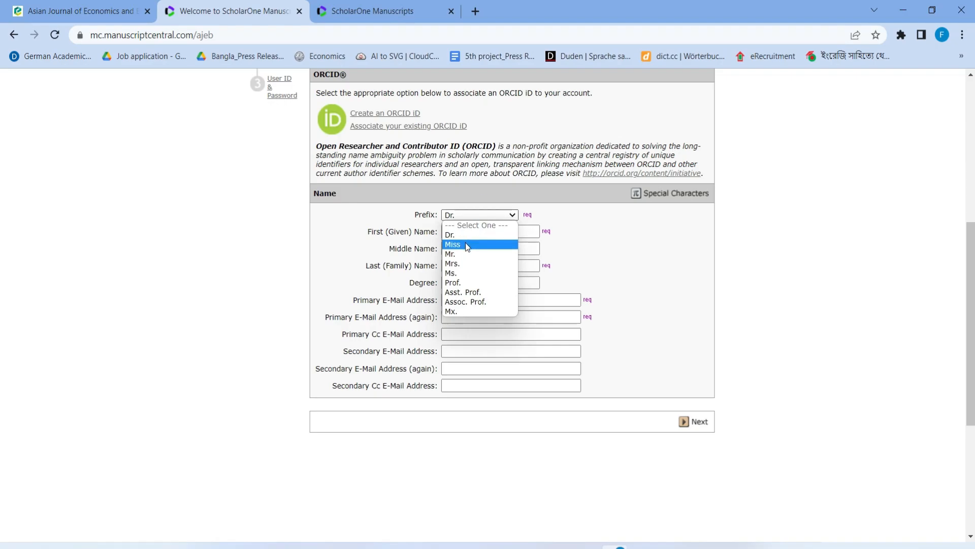
{"action": "left_click", "coordinate": [457, 276]}
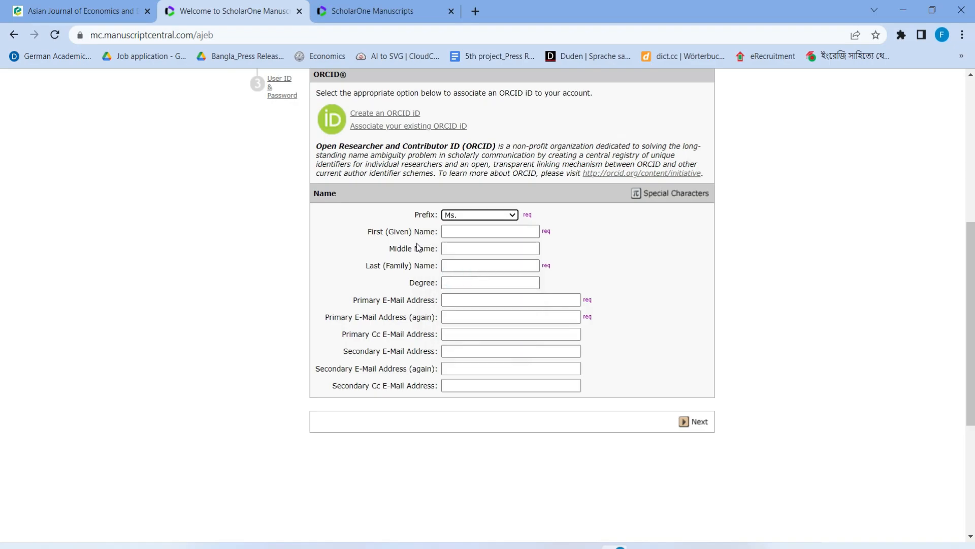
{"action": "left_click", "coordinate": [454, 235]}
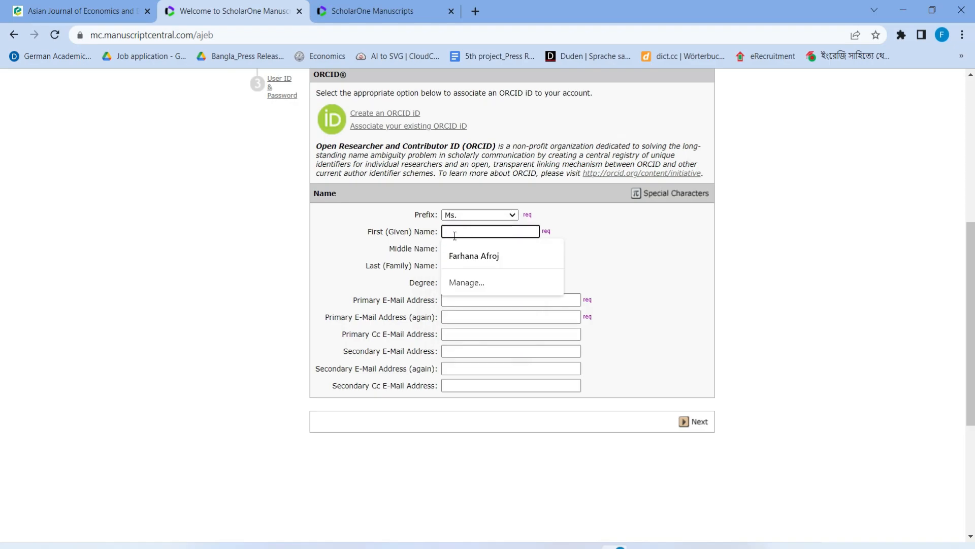
{"action": "left_click", "coordinate": [644, 256]}
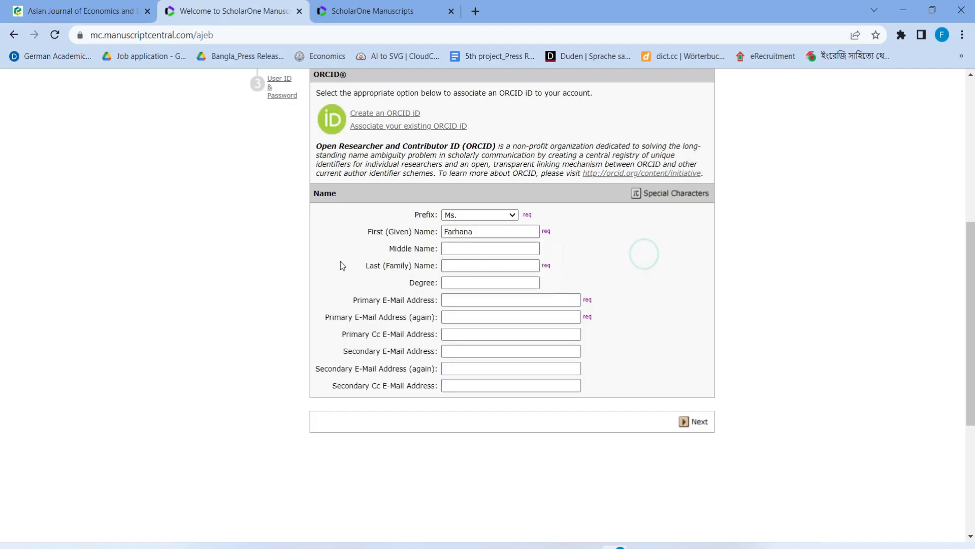
{"action": "left_click", "coordinate": [453, 266]}
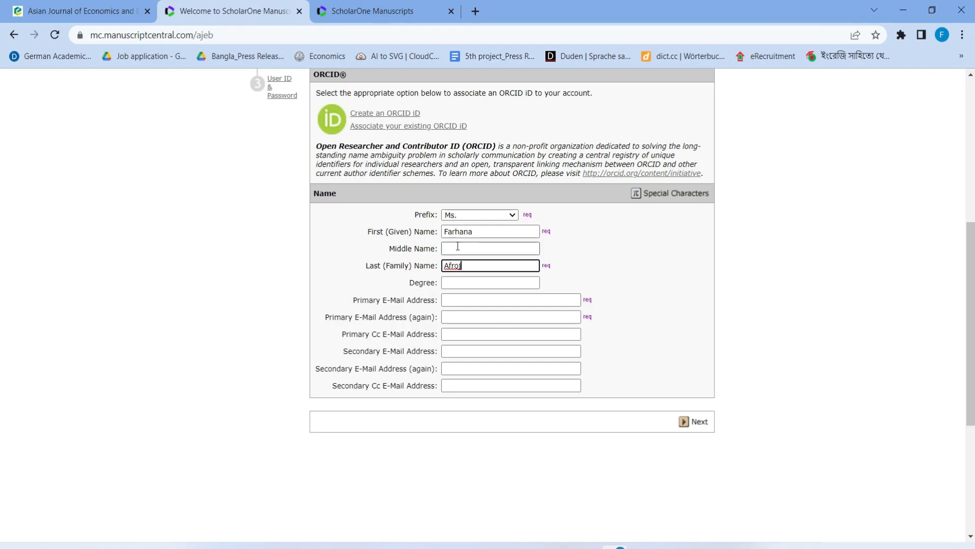
Enter the author's primary e-mail address in both e-mail fields and continue to addresses
{"action": "key", "text": "Tab"}
{"action": "key", "text": "Tab"}
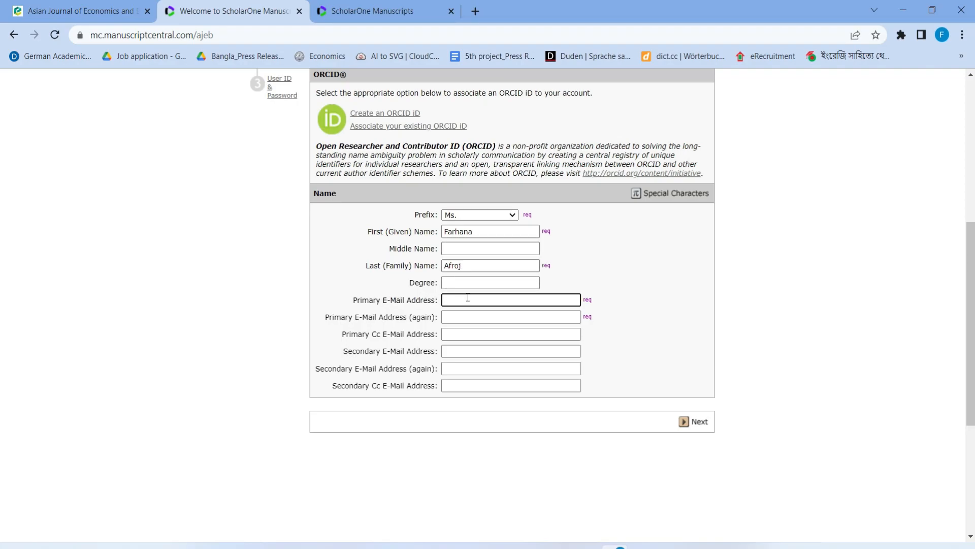
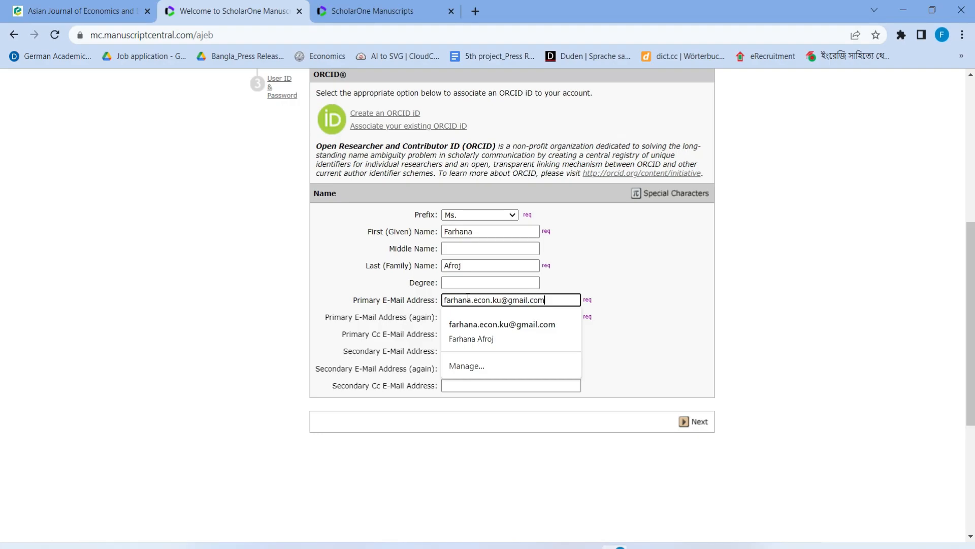
{"action": "key", "text": "Tab"}
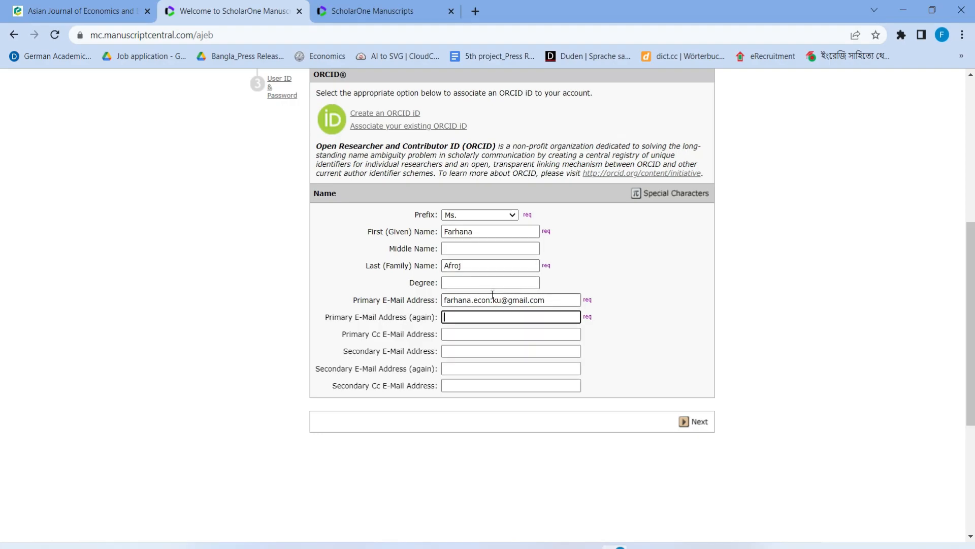
{"action": "left_click", "coordinate": [470, 315]}
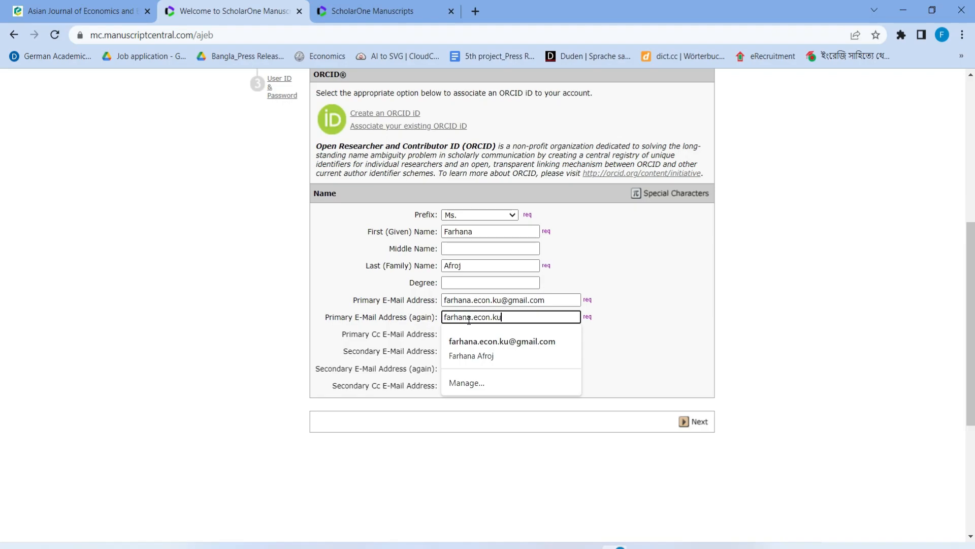
{"action": "left_click", "coordinate": [668, 395]}
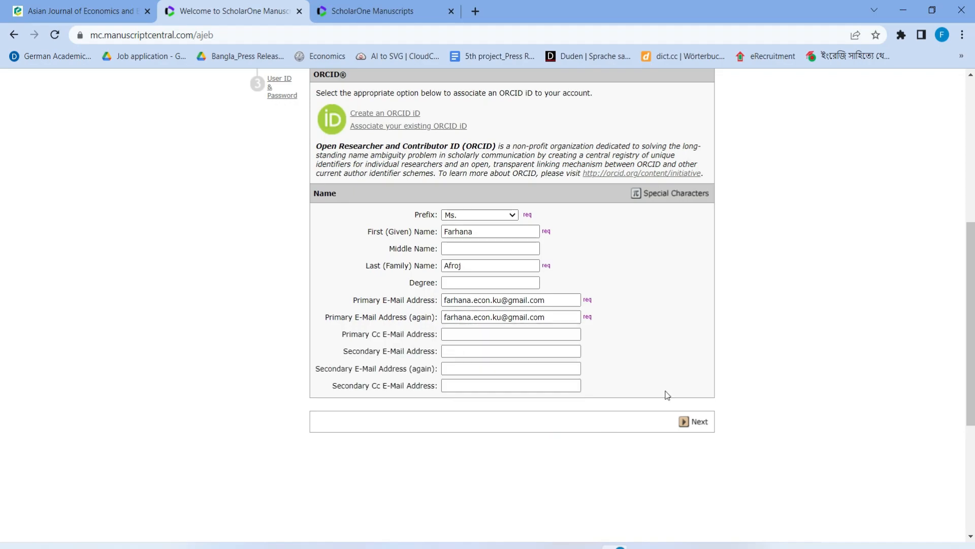
{"action": "left_click", "coordinate": [693, 423]}
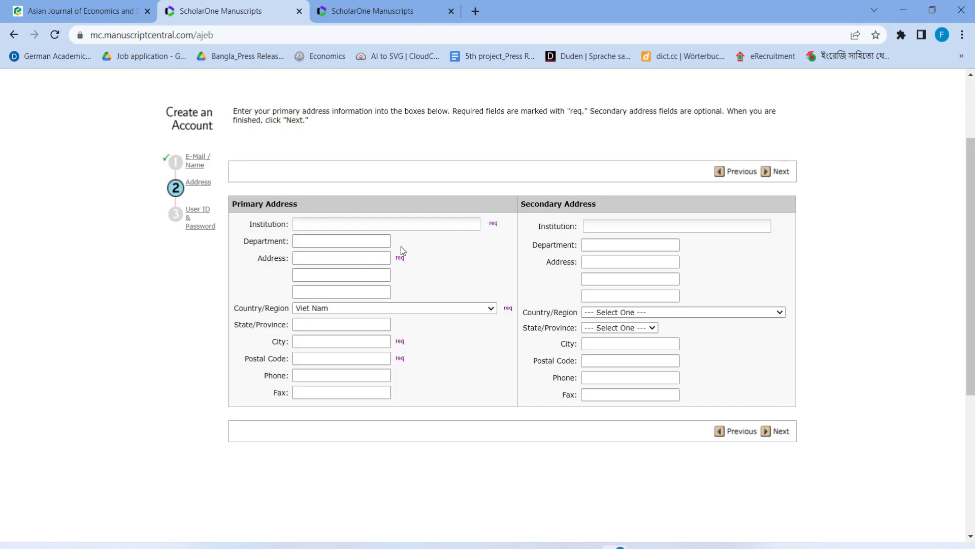
Set the institution to Khulna University and the department to the suggested Economics department
{"action": "left_click", "coordinate": [310, 225]}
{"action": "type", "text": "Khulna University"}
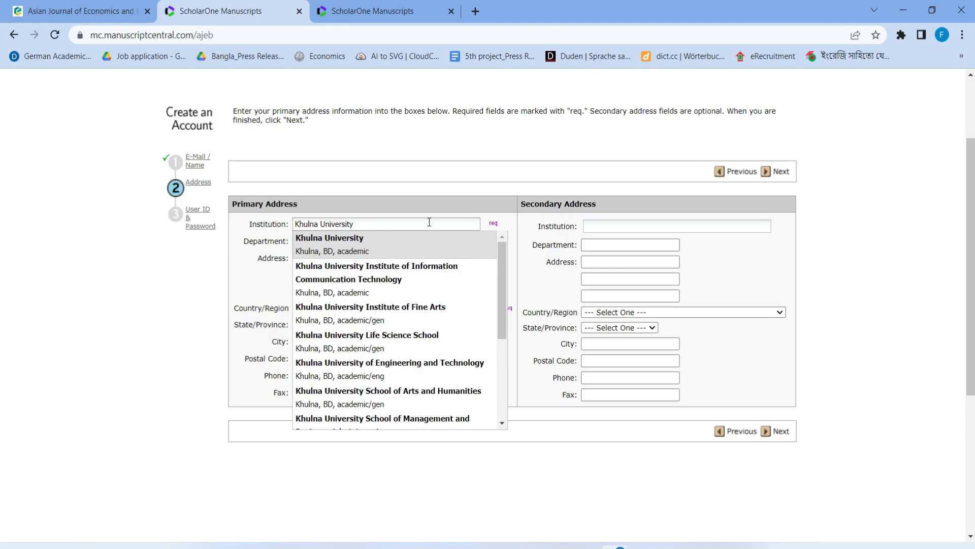
{"action": "left_click", "coordinate": [344, 246]}
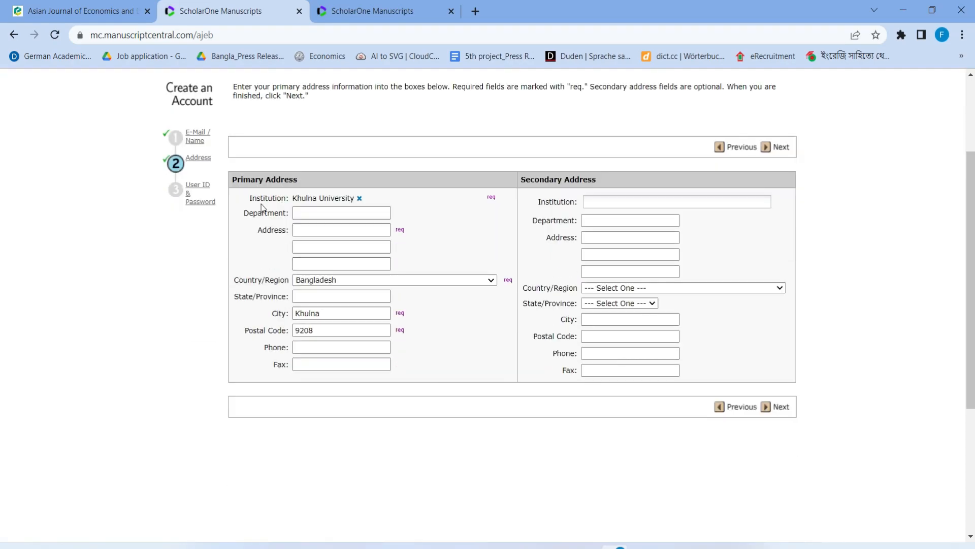
{"action": "left_click", "coordinate": [323, 211]}
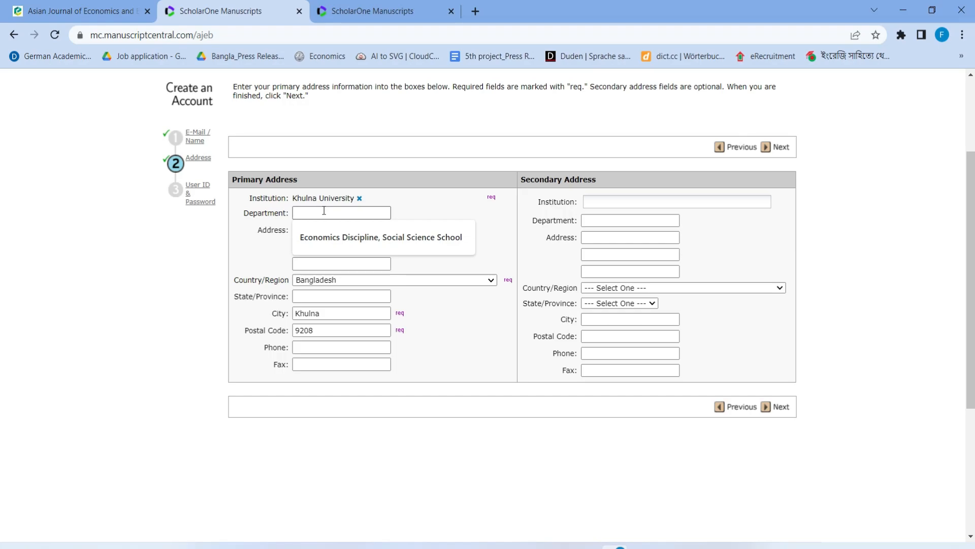
{"action": "type", "text": "Economic"}
{"action": "left_click", "coordinate": [365, 236]}
Enter the address line as Khulna, Bangladesh with postcode 9208
{"action": "left_click", "coordinate": [314, 230]}
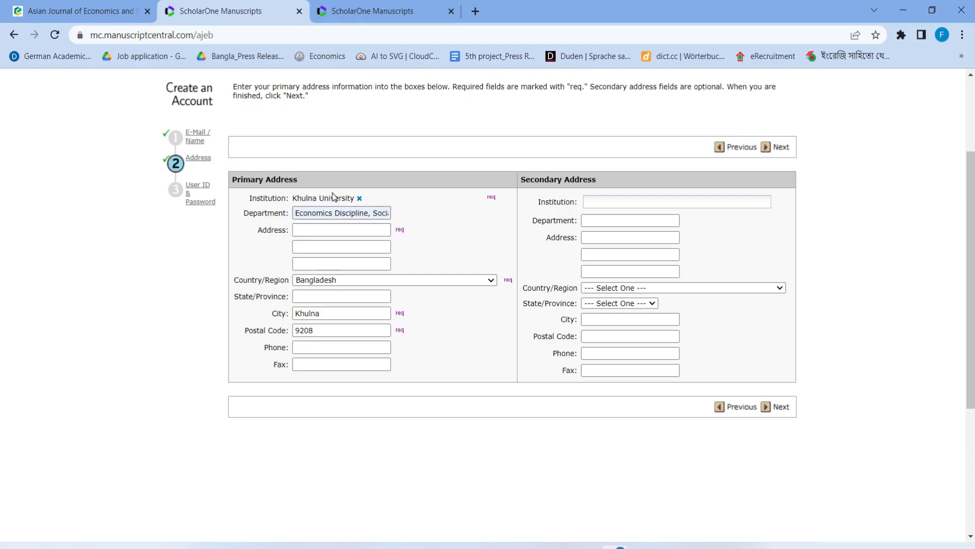
{"action": "left_click", "coordinate": [346, 232]}
{"action": "type", "text": "khulna, B"}
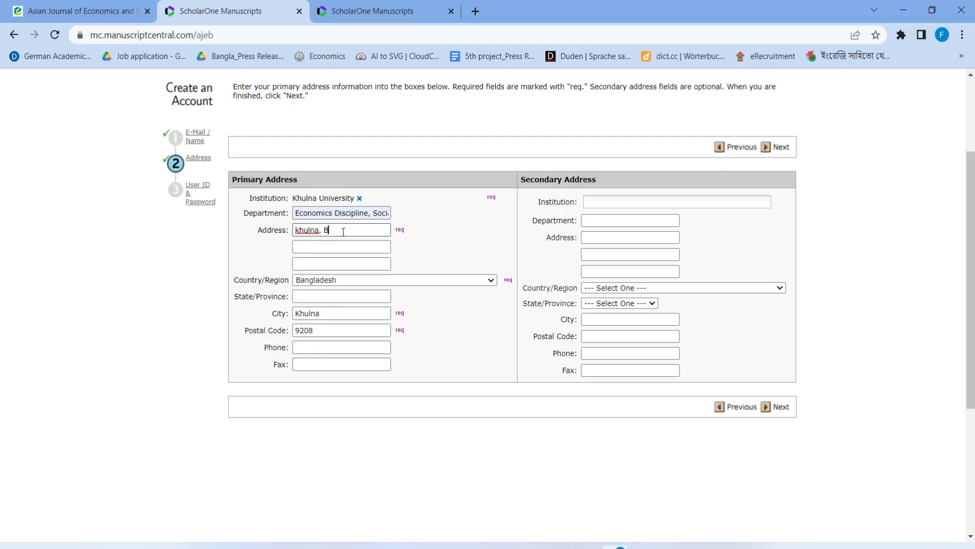
{"action": "type", "text": "angladesh"}
{"action": "left_click", "coordinate": [319, 231]}
{"action": "type", "text": "r 9208"}
{"action": "left_click", "coordinate": [316, 230]}
{"action": "type", "text": "-"}
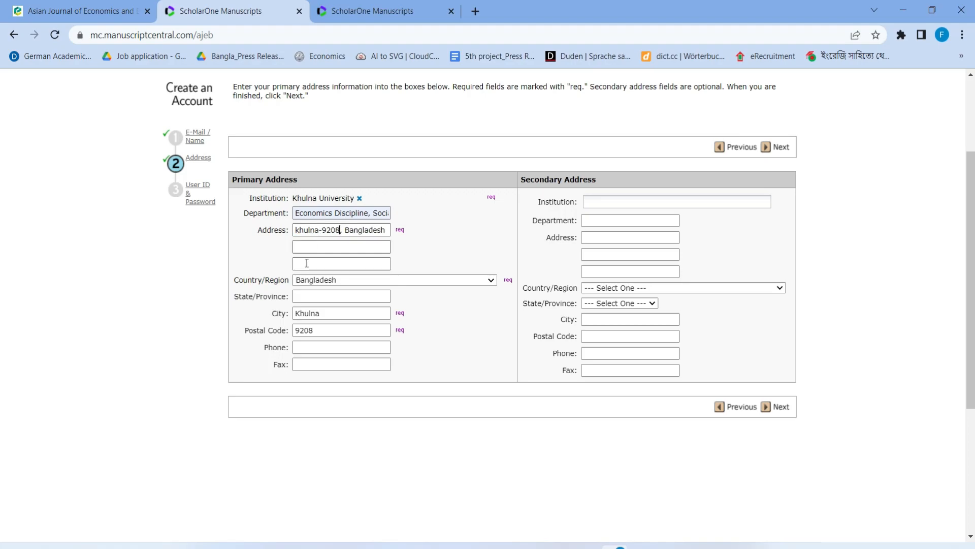
{"action": "scroll", "coordinate": [404, 218], "scroll_direction": "down", "scroll_amount": 2}
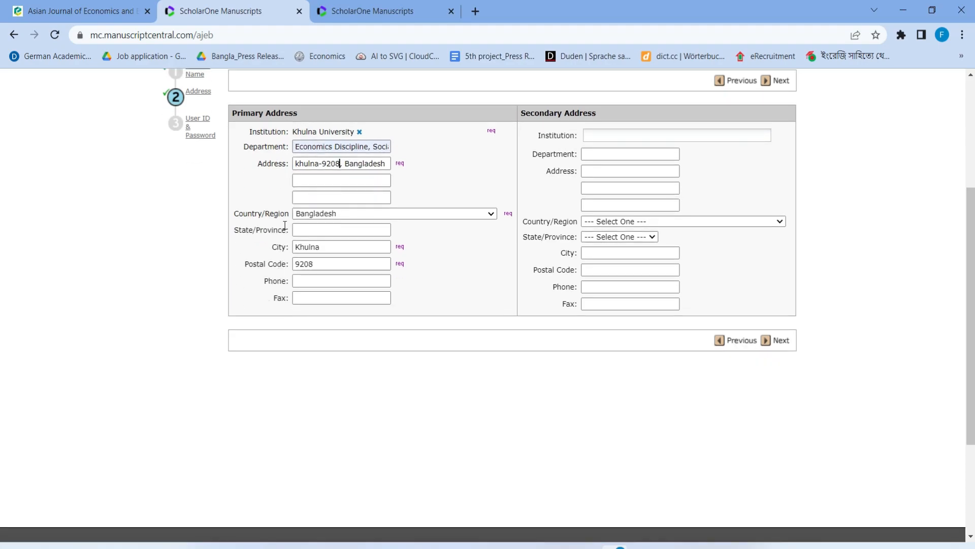
Keep Bangladesh as the country, accept the saved city suggestion and continue to User ID and Password
{"action": "left_click", "coordinate": [470, 217]}
{"action": "left_click", "coordinate": [470, 217]}
{"action": "left_click", "coordinate": [341, 249]}
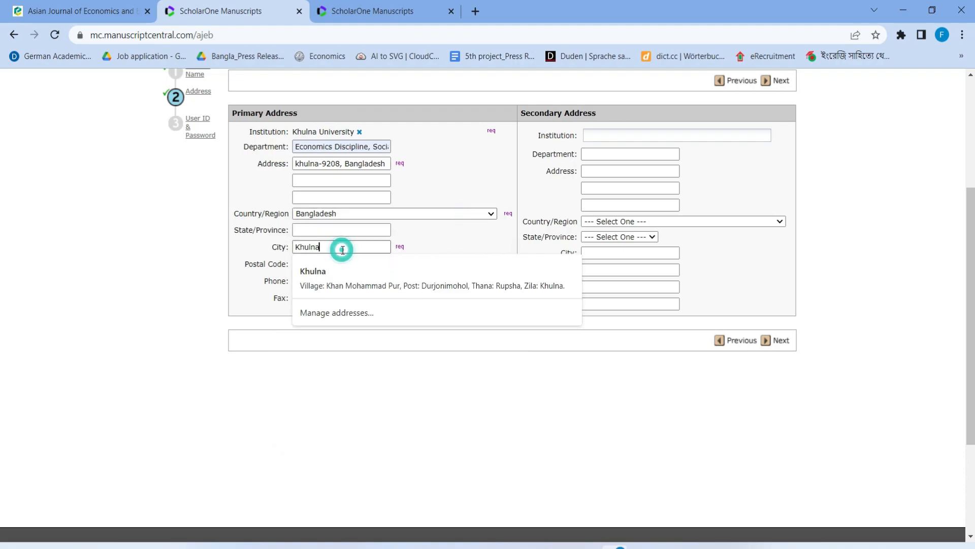
{"action": "left_click", "coordinate": [477, 256]}
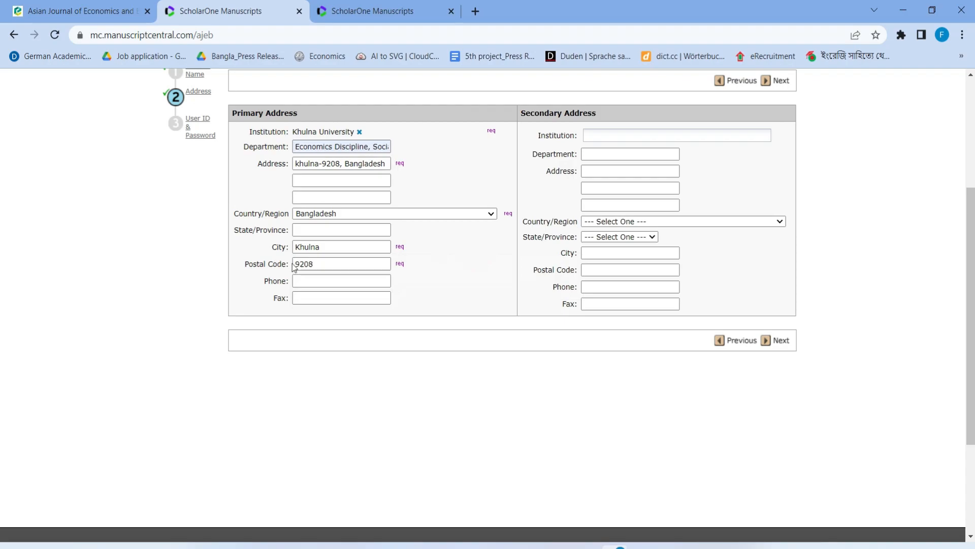
{"action": "left_click_drag", "start_coordinate": [316, 264], "coordinate": [283, 264]}
{"action": "left_click", "coordinate": [777, 344]}
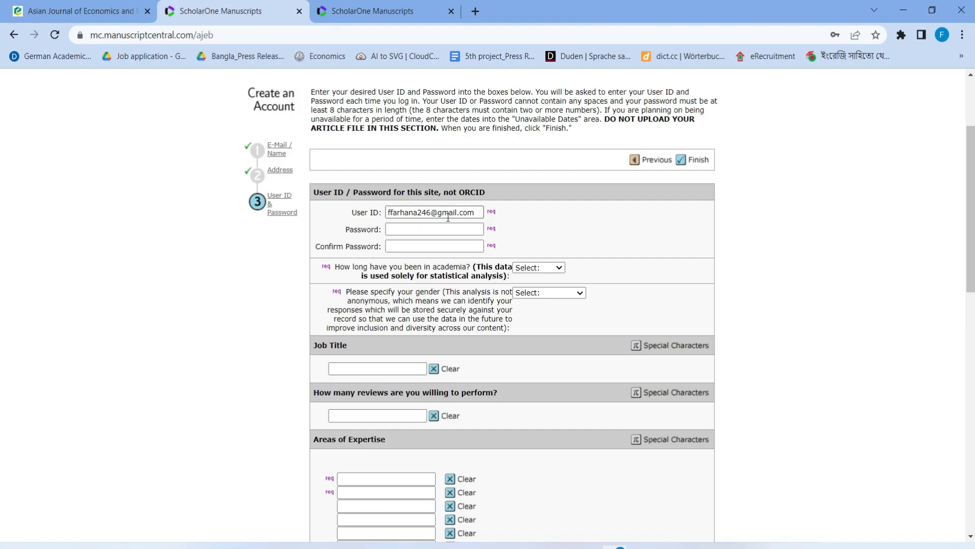
Enter Finance and Internal economics as the two areas of expertise
{"action": "scroll", "coordinate": [448, 217], "scroll_direction": "down", "scroll_amount": 1}
{"action": "left_click", "coordinate": [408, 161]}
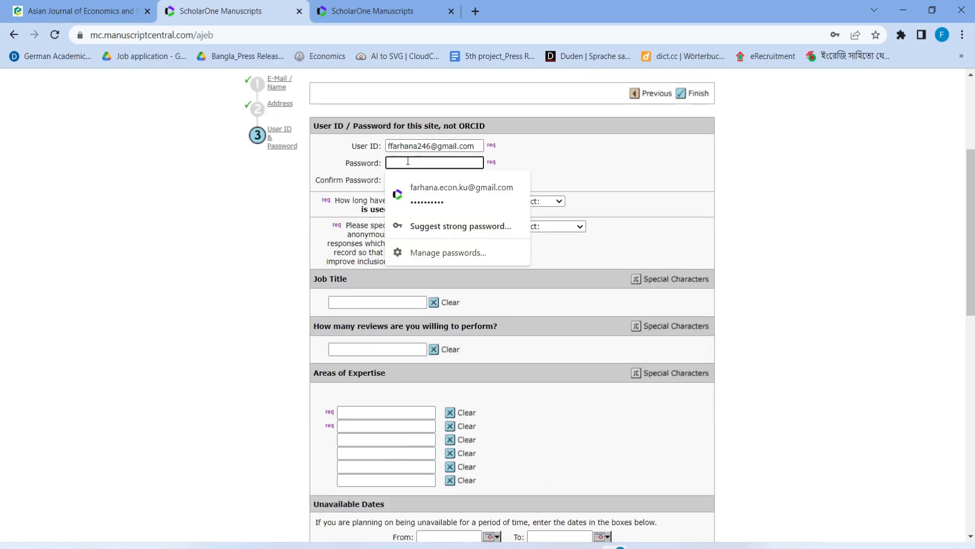
{"action": "left_click", "coordinate": [549, 146]}
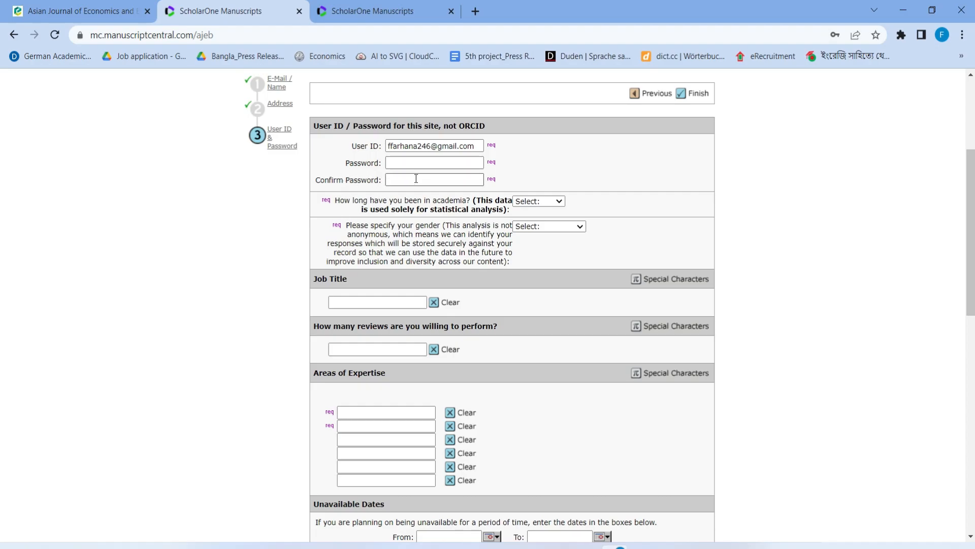
{"action": "scroll", "coordinate": [400, 176], "scroll_direction": "down", "scroll_amount": 7}
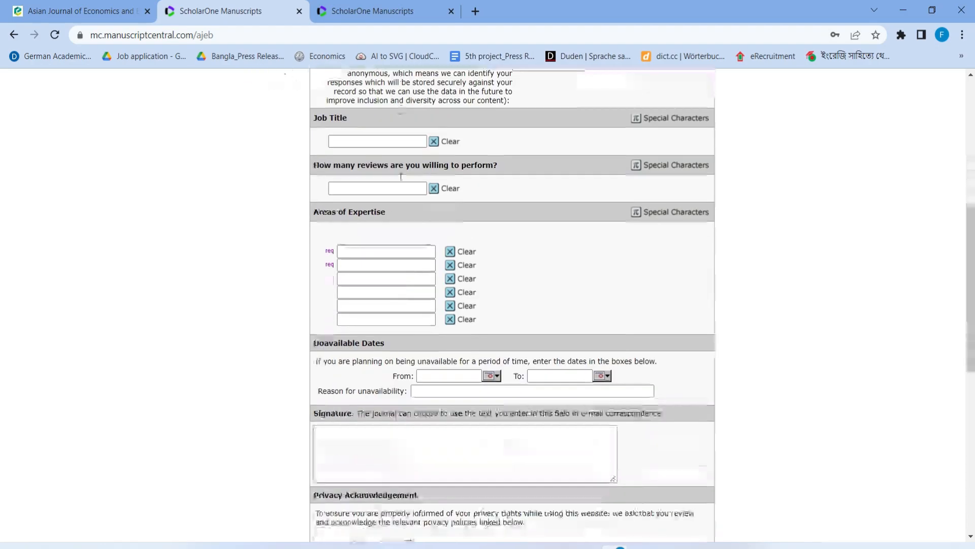
{"action": "scroll", "coordinate": [354, 107], "scroll_direction": "up", "scroll_amount": 1}
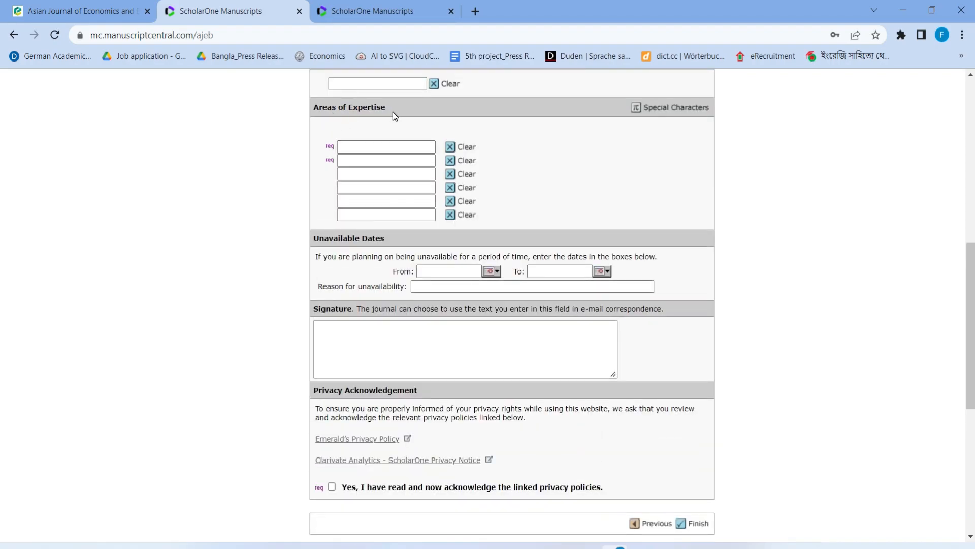
{"action": "left_click", "coordinate": [349, 147]}
{"action": "left_click", "coordinate": [348, 160]}
{"action": "left_click", "coordinate": [378, 150]}
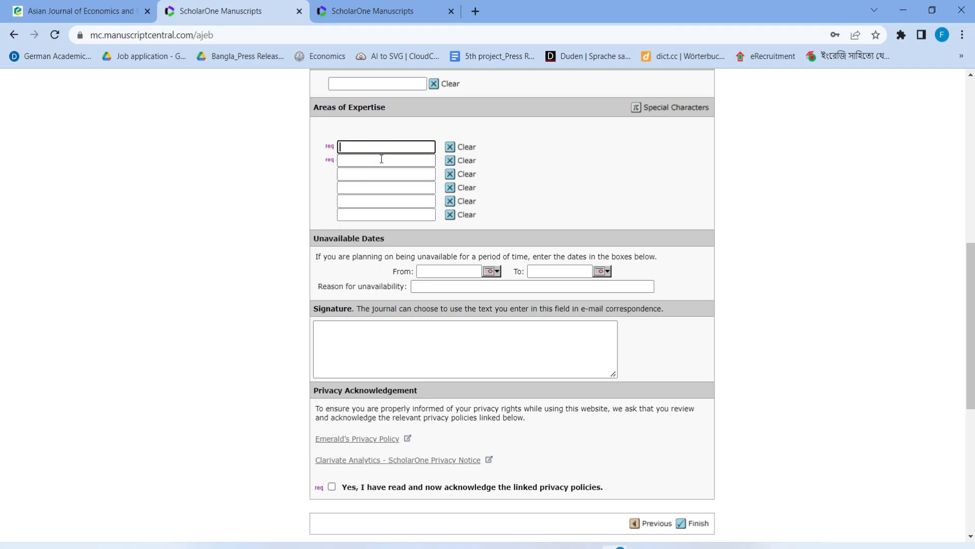
{"action": "type", "text": "Finance"}
{"action": "left_click", "coordinate": [363, 158]}
{"action": "type", "text": "I"}
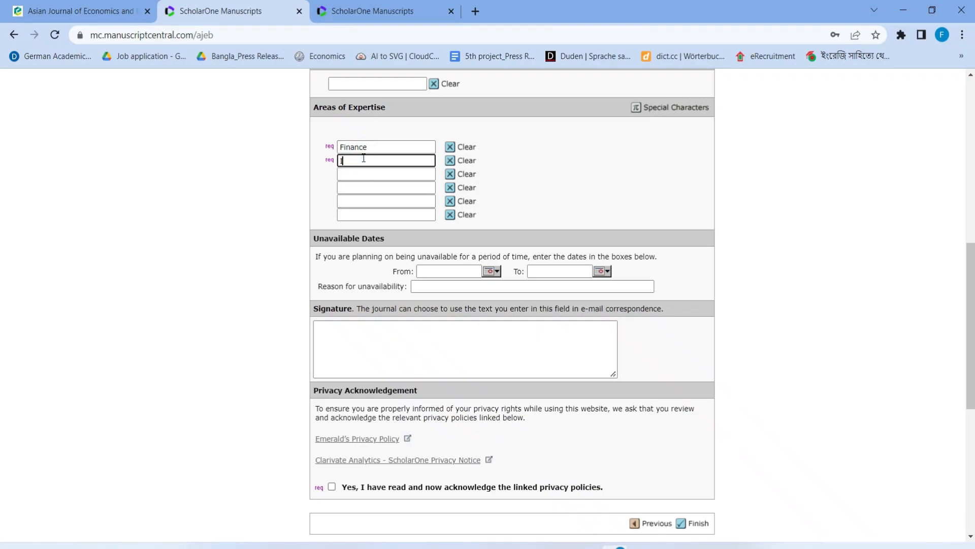
{"action": "type", "text": "nternal economics"}
Acknowledge the privacy policies and submit the account form
{"action": "scroll", "coordinate": [451, 407], "scroll_direction": "down", "scroll_amount": 3}
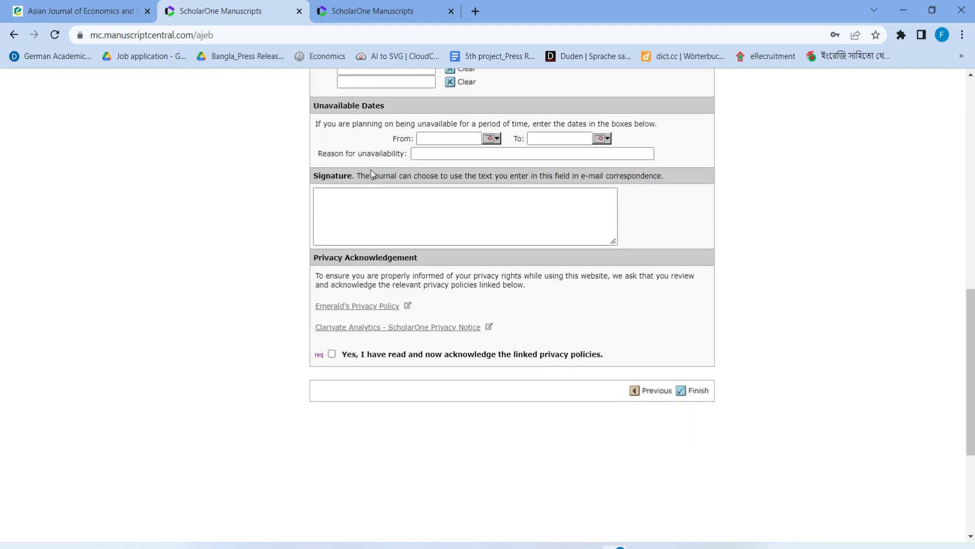
{"action": "left_click", "coordinate": [332, 355]}
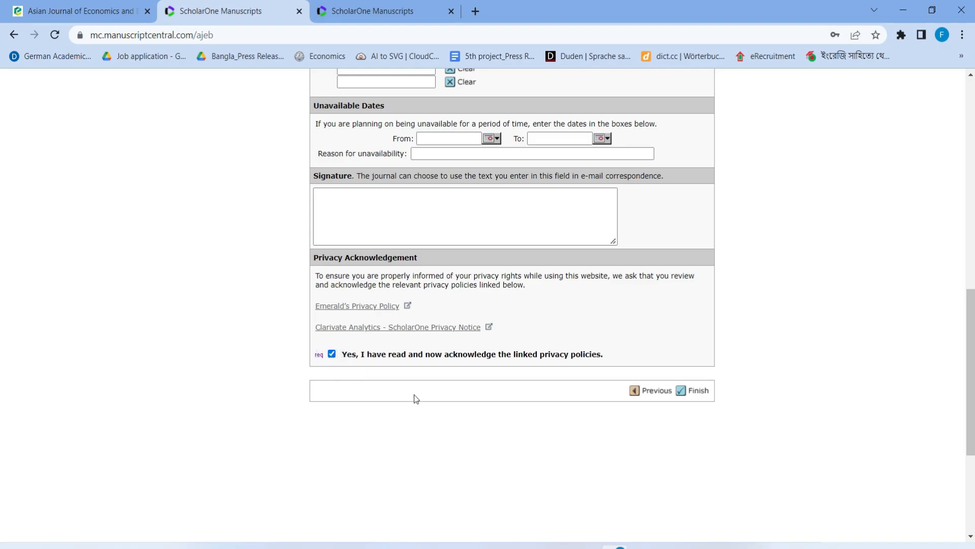
{"action": "left_click", "coordinate": [689, 393]}
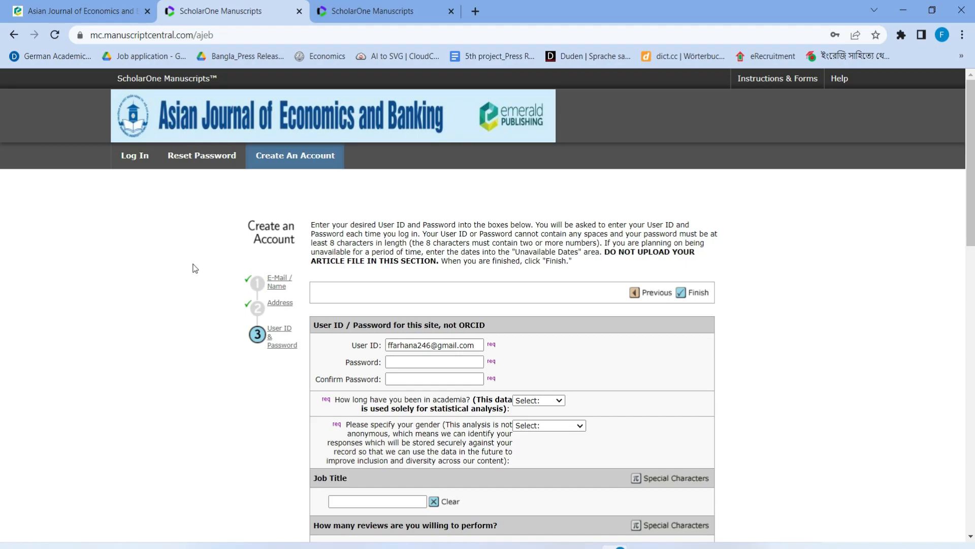
Log in to the journal site with the saved user ID and password
{"action": "left_click", "coordinate": [133, 158]}
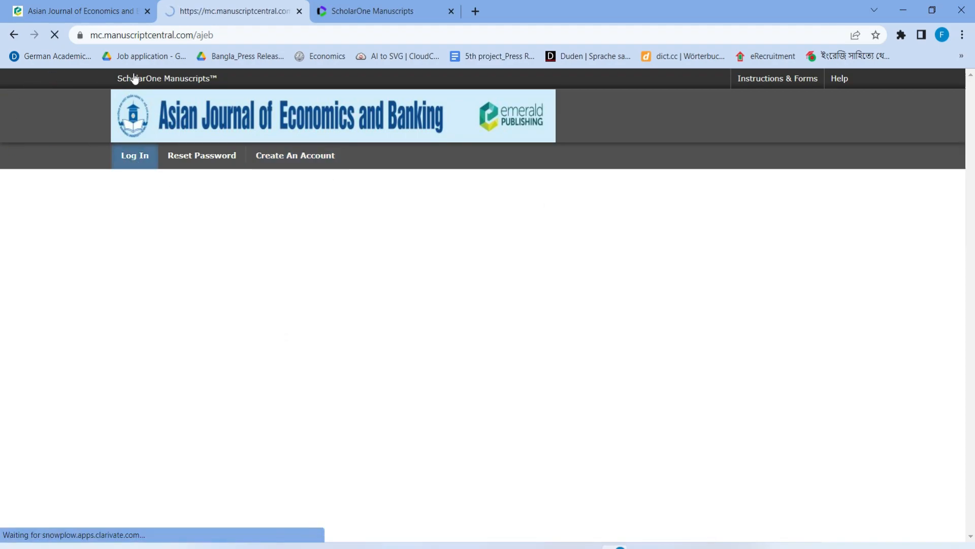
{"action": "scroll", "coordinate": [218, 224], "scroll_direction": "down", "scroll_amount": 3}
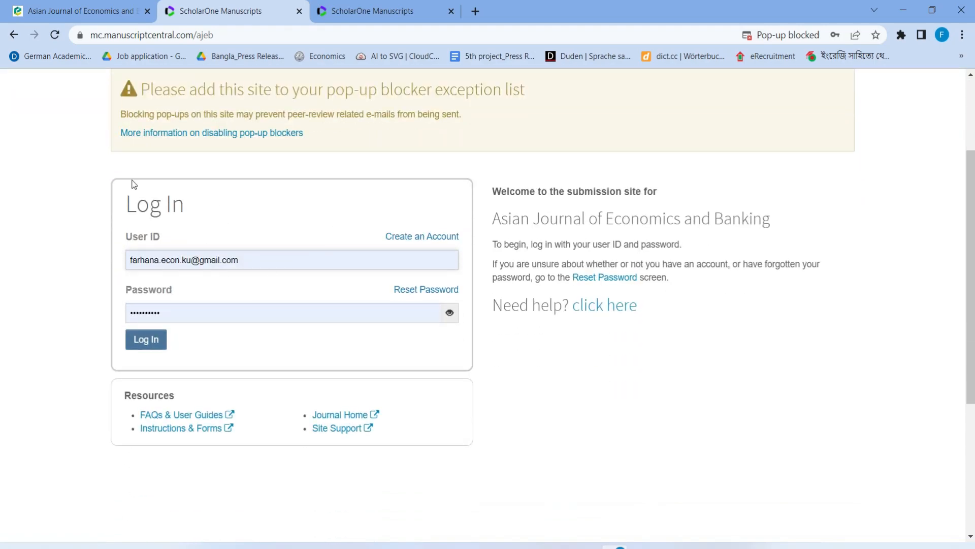
{"action": "triple_click", "coordinate": [251, 259]}
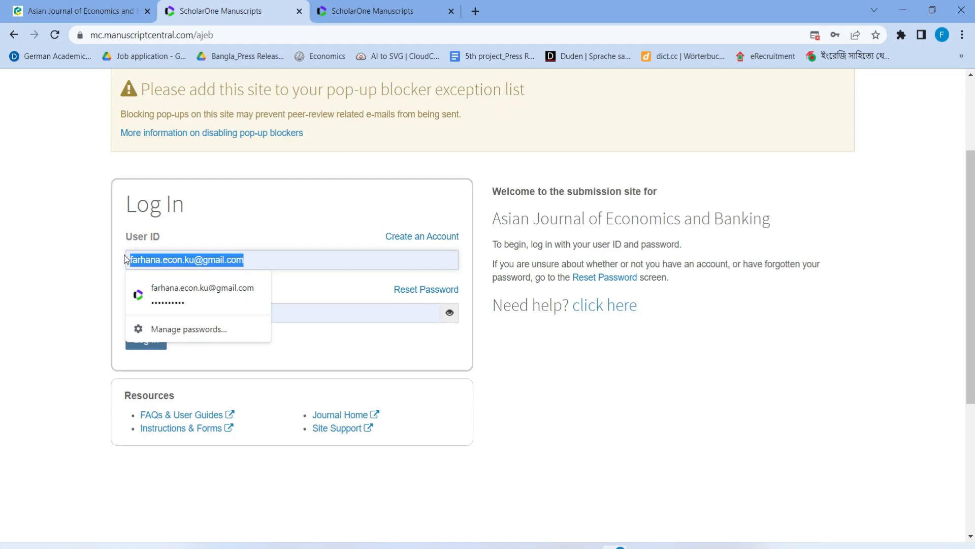
{"action": "left_click", "coordinate": [366, 283]}
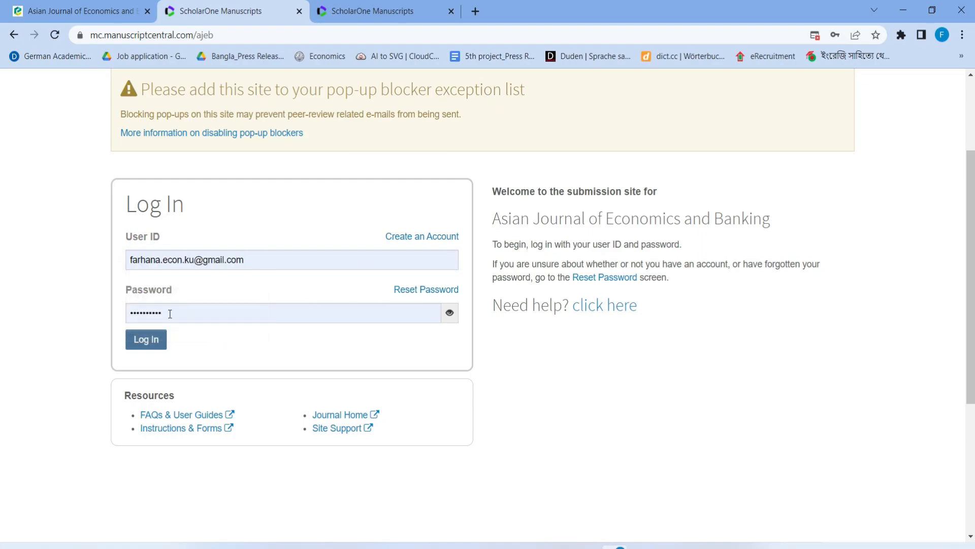
{"action": "double_click", "coordinate": [168, 312]}
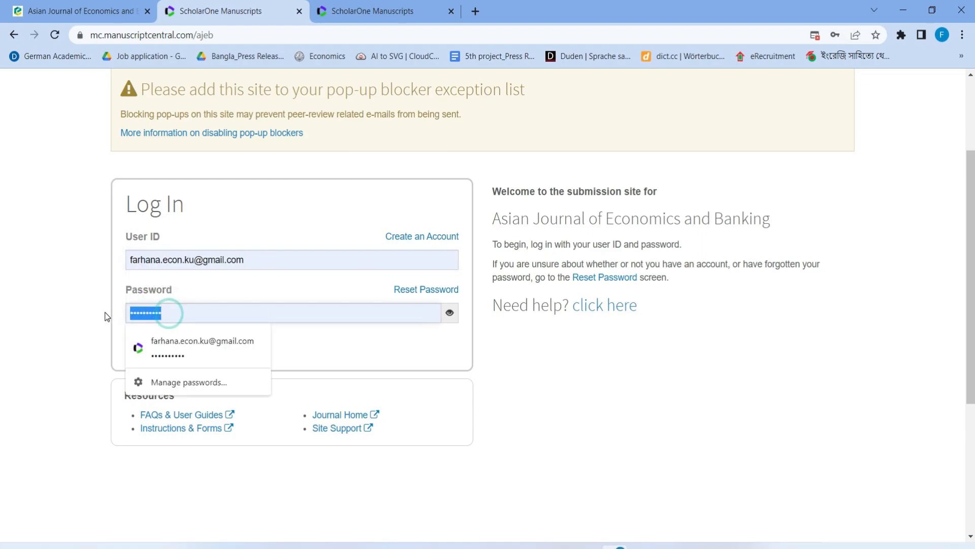
{"action": "left_click", "coordinate": [514, 497]}
{"action": "left_click", "coordinate": [141, 340]}
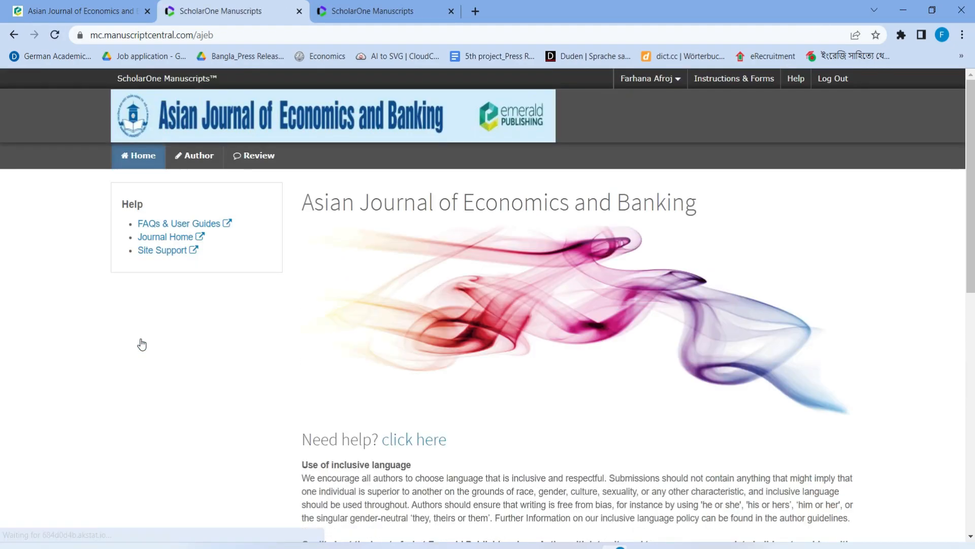
From the Author dashboard, start a new submission and begin it
{"action": "left_click", "coordinate": [202, 158]}
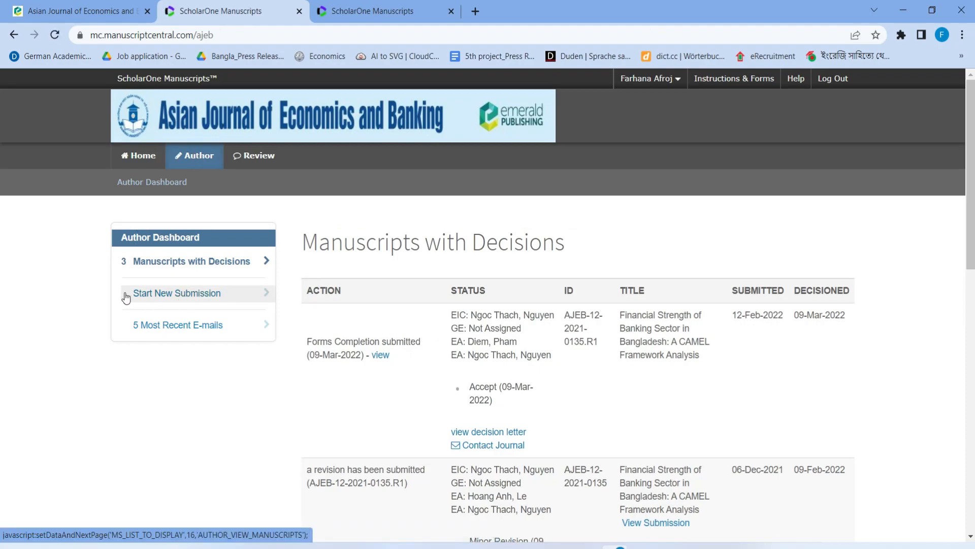
{"action": "left_click", "coordinate": [205, 297]}
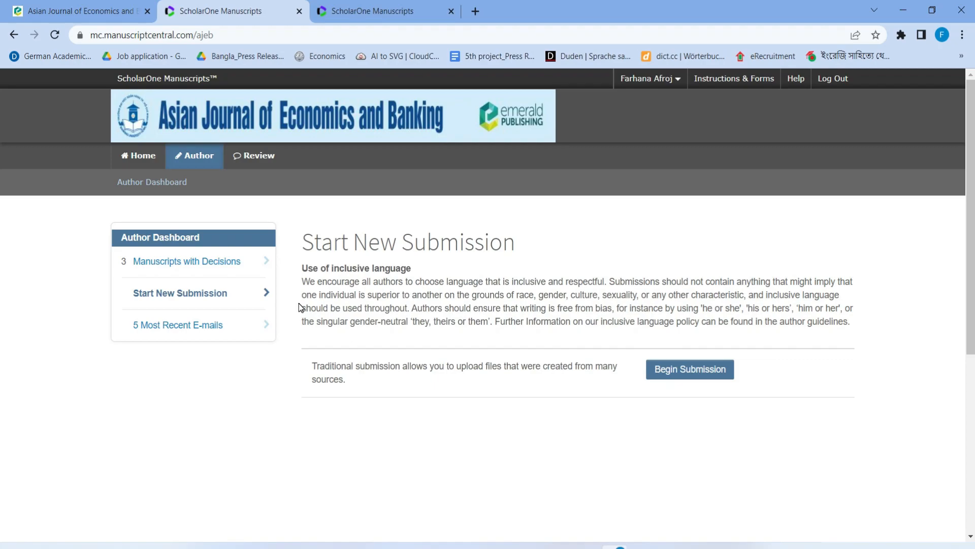
{"action": "scroll", "coordinate": [345, 331], "scroll_direction": "down", "scroll_amount": 2}
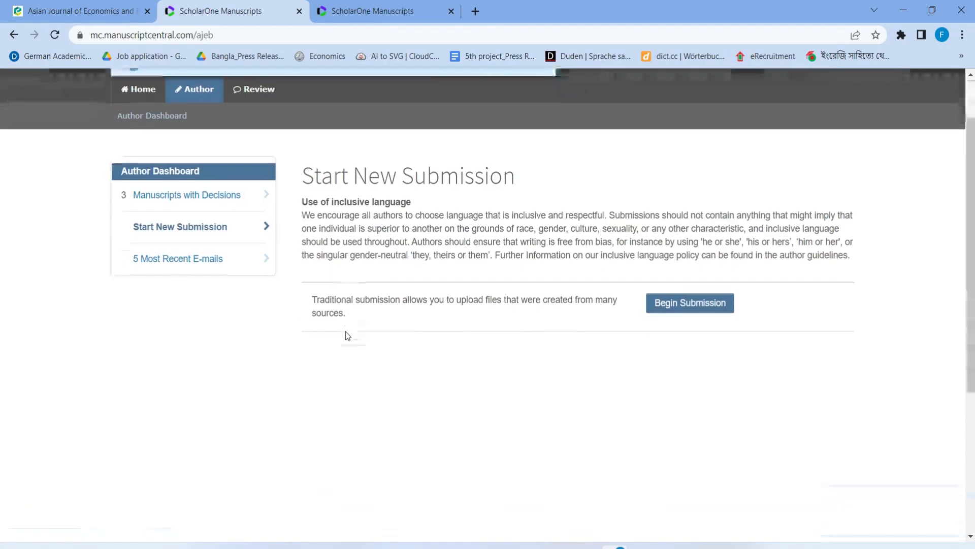
{"action": "scroll", "coordinate": [345, 335], "scroll_direction": "up", "scroll_amount": 2}
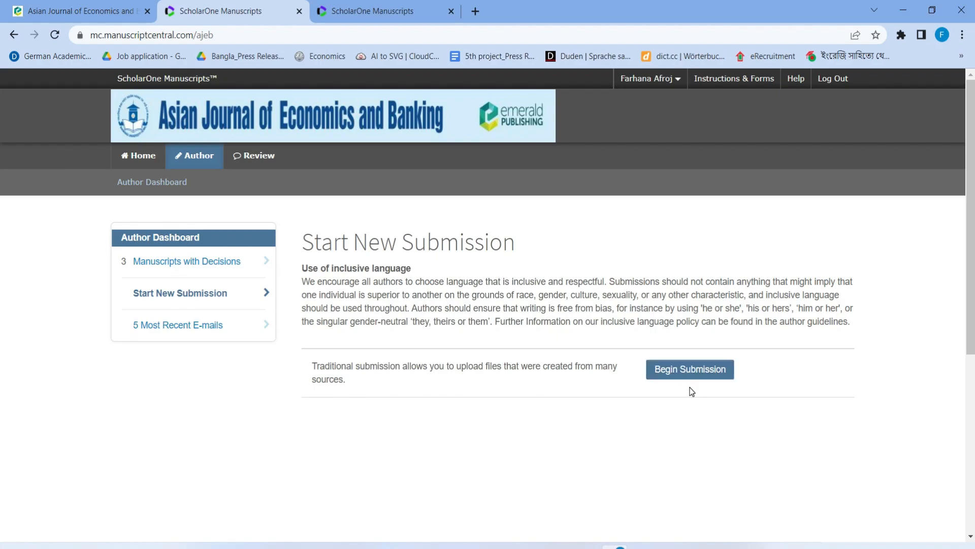
{"action": "left_click", "coordinate": [700, 372]}
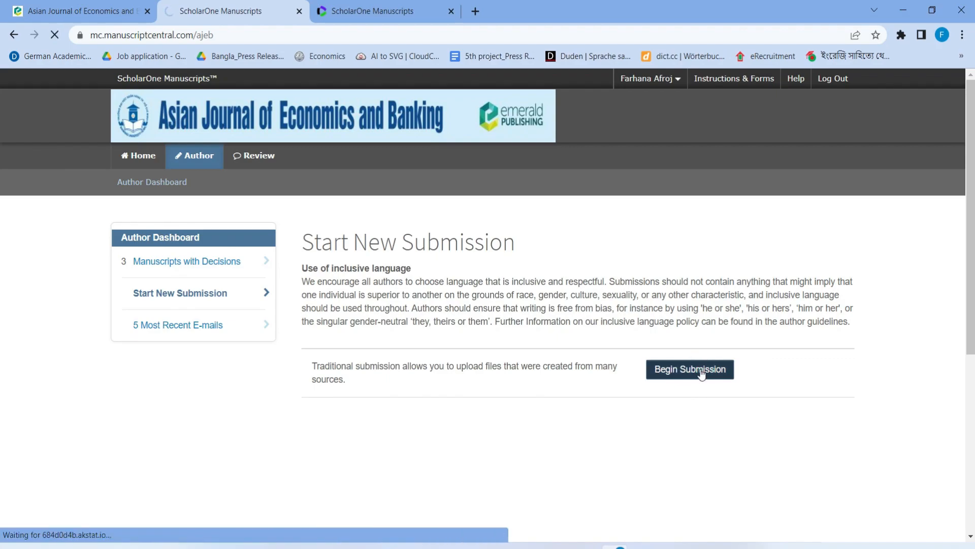
{"action": "scroll", "coordinate": [404, 238], "scroll_direction": "down", "scroll_amount": 4}
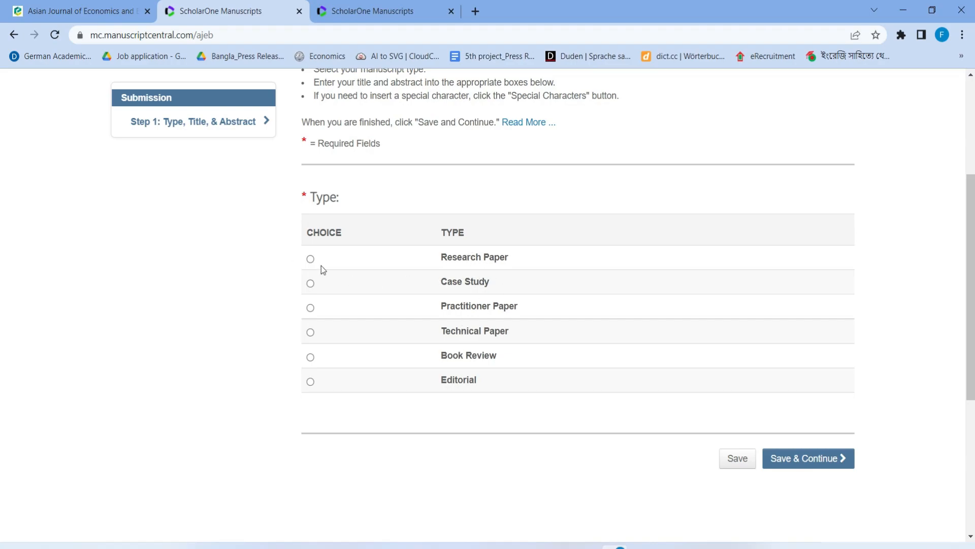
Select Research Paper as the manuscript type and save it
{"action": "left_click", "coordinate": [310, 259]}
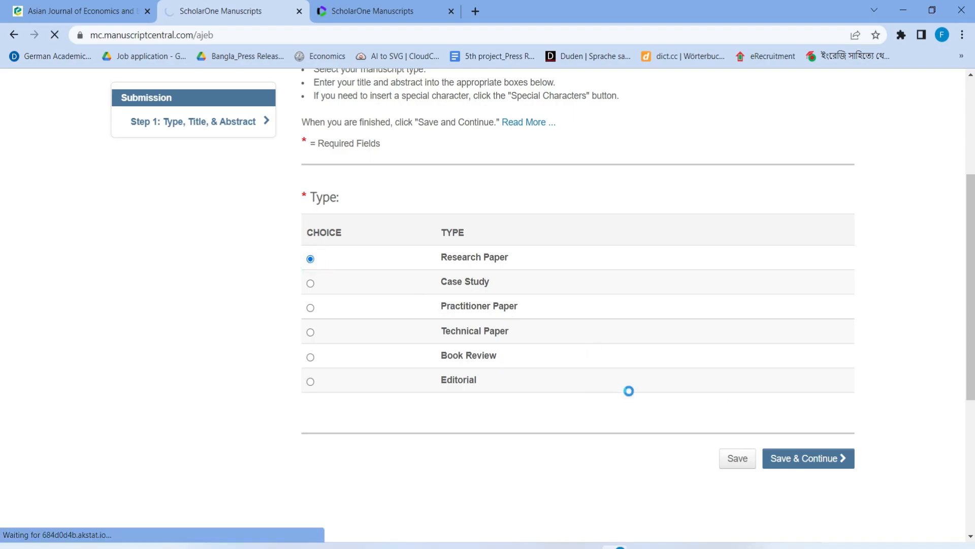
{"action": "left_click", "coordinate": [811, 464]}
{"action": "left_click", "coordinate": [630, 231]}
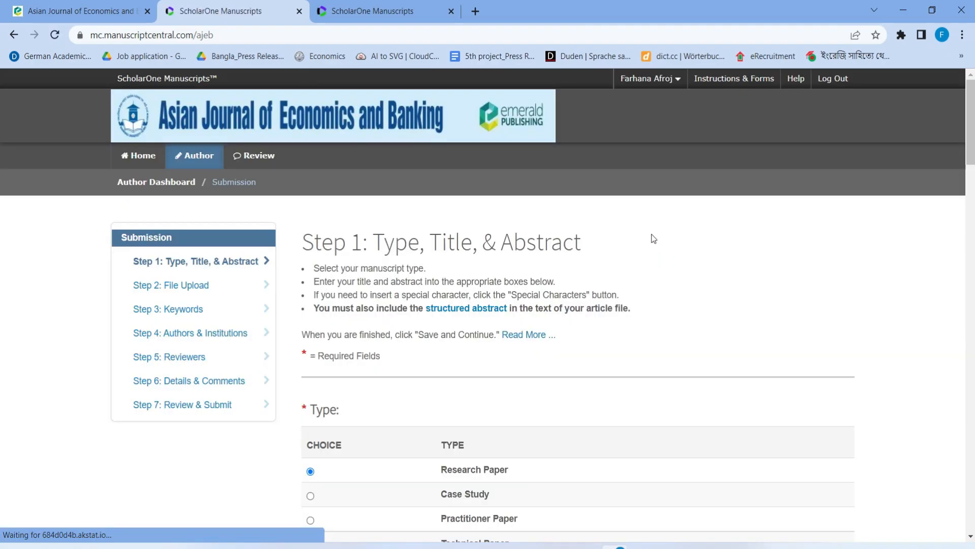
{"action": "scroll", "coordinate": [508, 368], "scroll_direction": "down", "scroll_amount": 8}
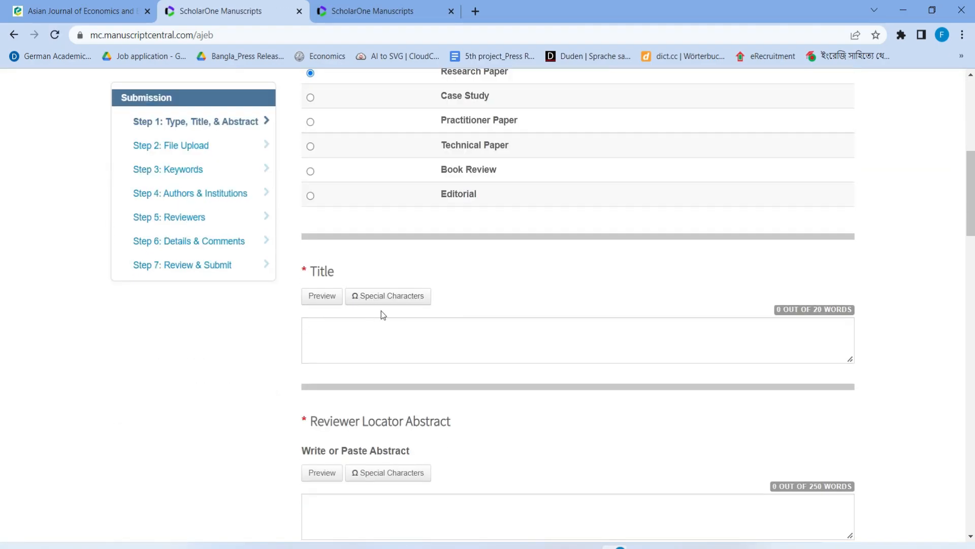
{"action": "scroll", "coordinate": [612, 421], "scroll_direction": "down", "scroll_amount": 2}
Paste the title 'Financial Strength of Banking Sector in Bangladesh: A CAMEL Framework Analysis' from Word
{"action": "key", "text": "alt+Tab"}
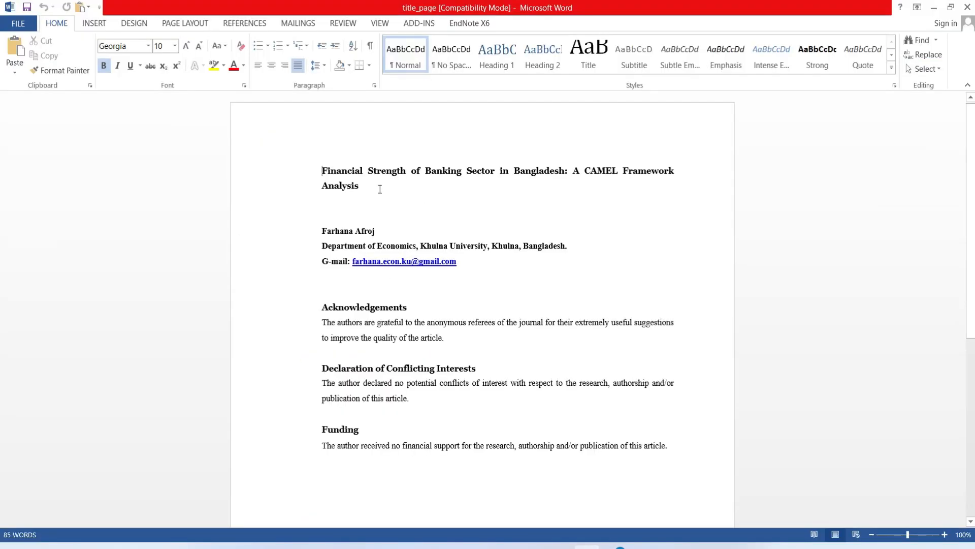
{"action": "left_click_drag", "start_coordinate": [378, 188], "coordinate": [312, 177]}
{"action": "key", "text": "ctrl+c"}
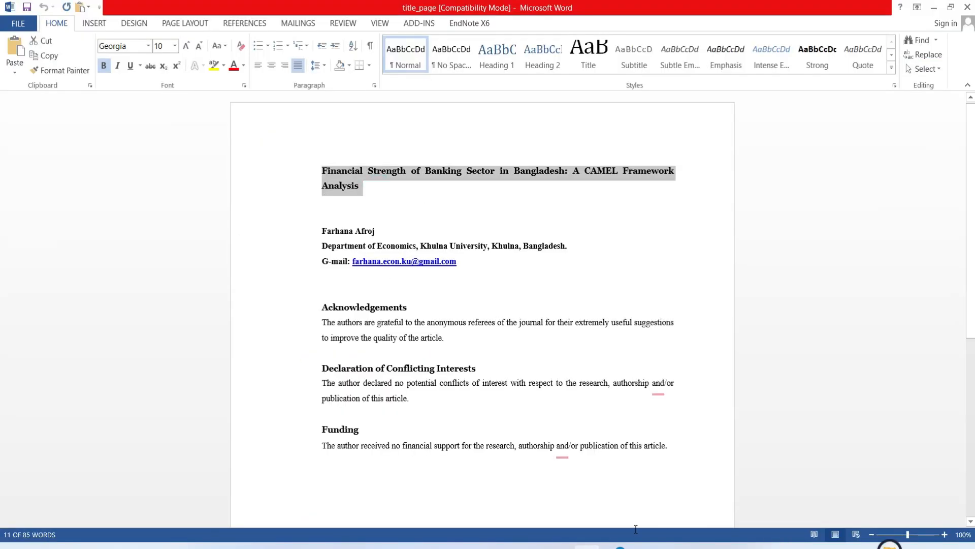
{"action": "key", "text": "alt+Tab"}
{"action": "left_click", "coordinate": [361, 279]}
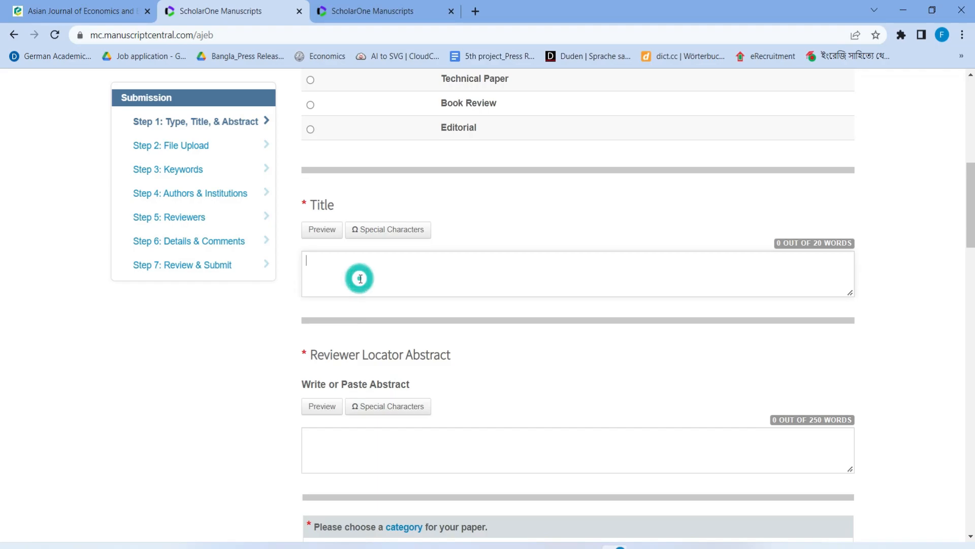
{"action": "key", "text": "ctrl+v"}
{"action": "scroll", "coordinate": [408, 380], "scroll_direction": "down", "scroll_amount": 2}
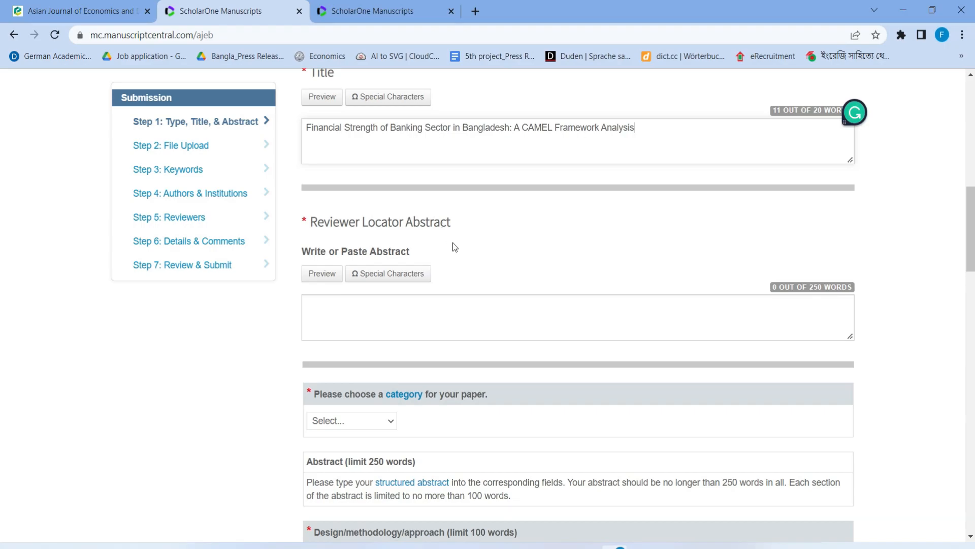
{"action": "left_click", "coordinate": [319, 301]}
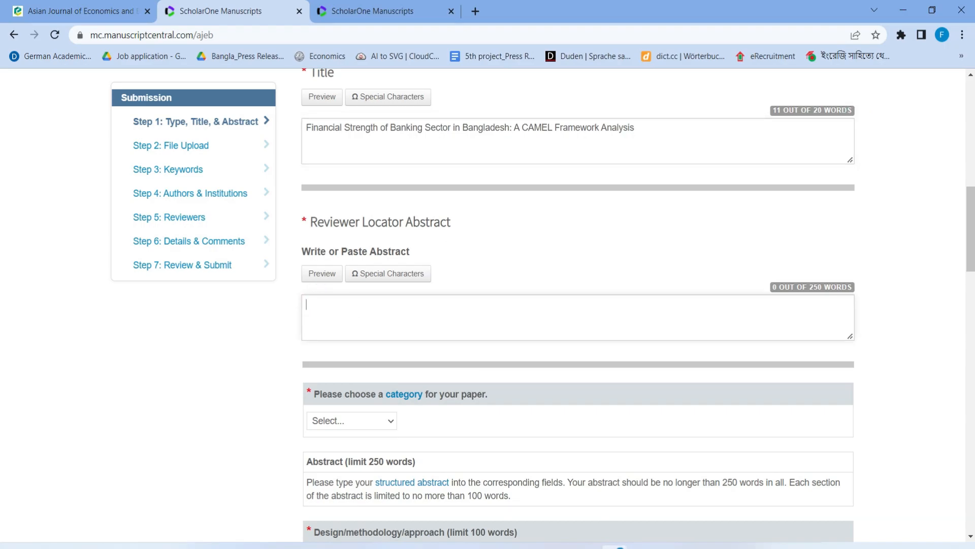
{"action": "key", "text": "alt+Tab"}
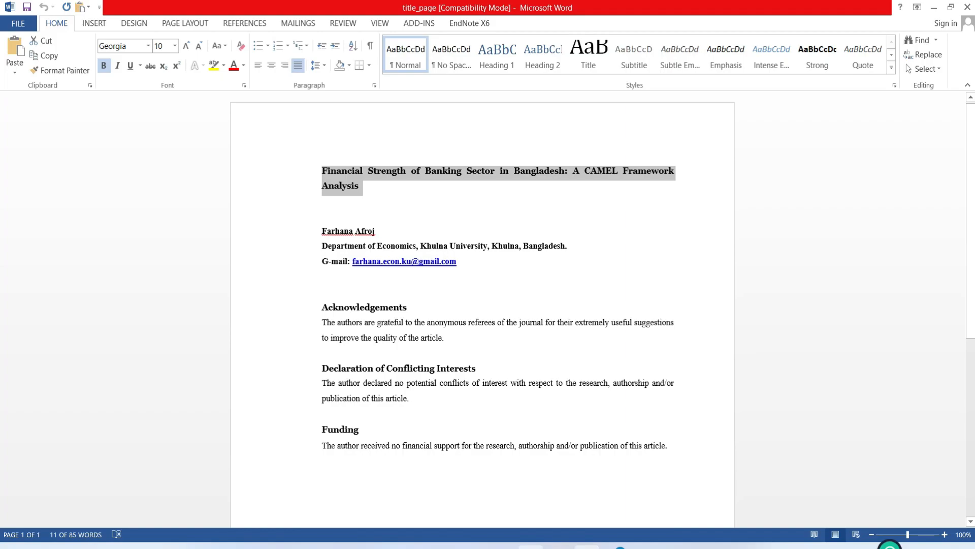
Copy the whole abstract from main_body into the Reviewer Locator Abstract, reaching 250 of 250 words
{"action": "left_click", "coordinate": [531, 546]}
{"action": "double_click", "coordinate": [174, 121]}
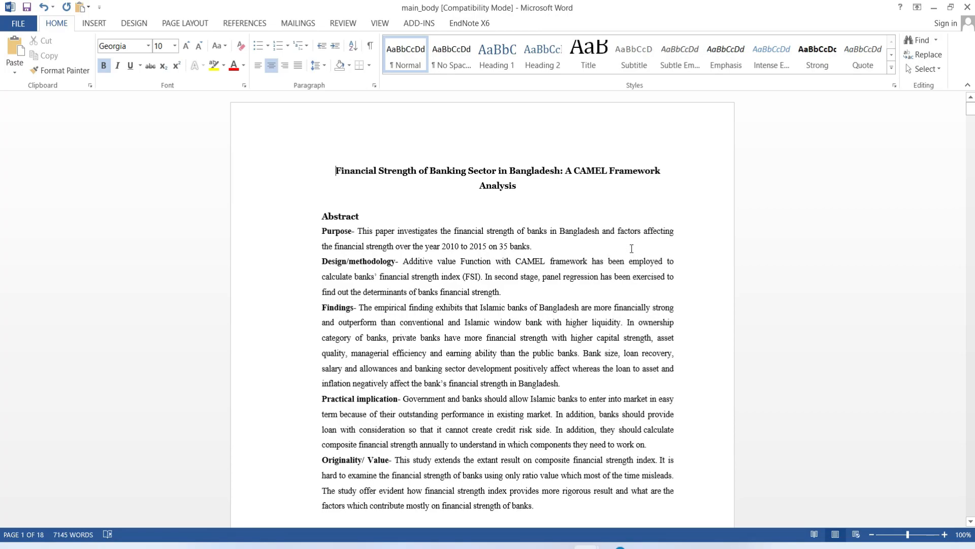
{"action": "key", "text": "alt+Tab"}
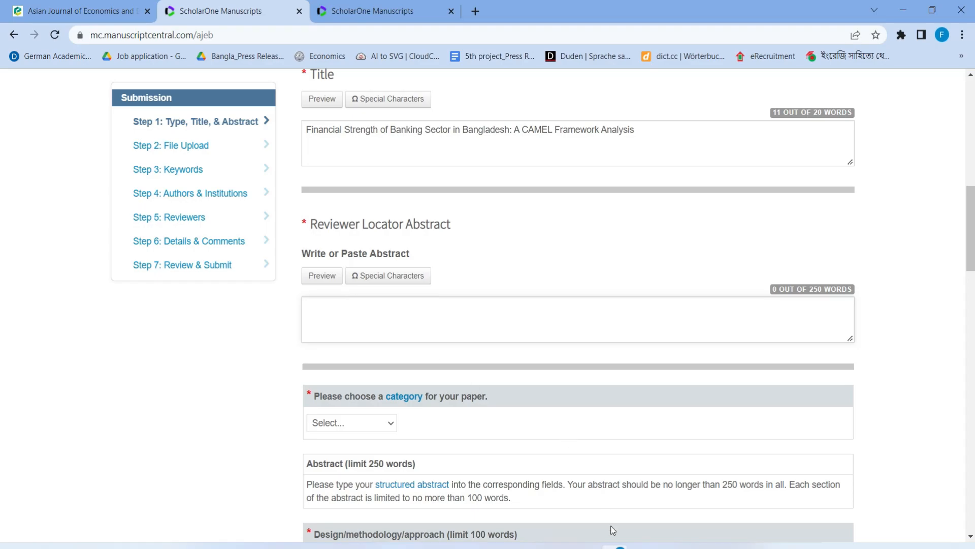
{"action": "key", "text": "alt+Tab"}
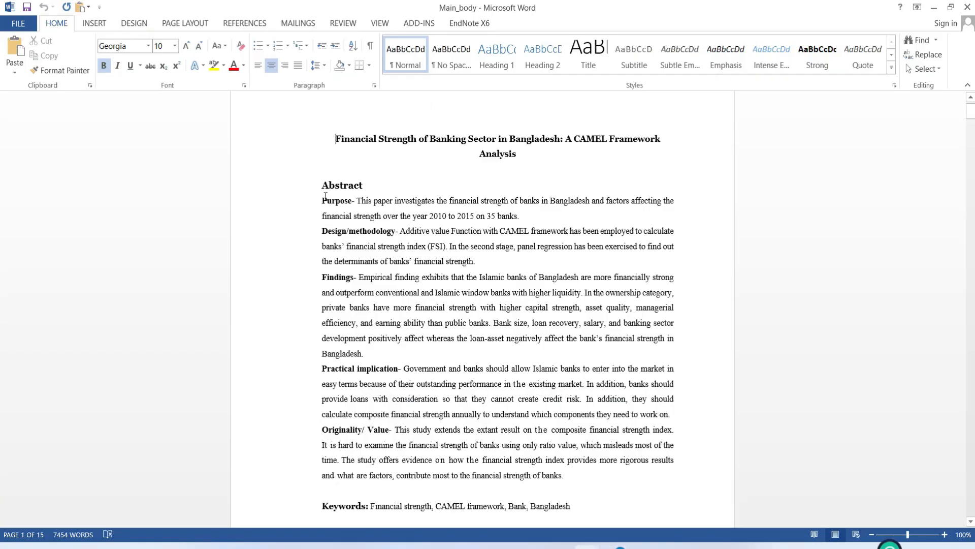
{"action": "left_click_drag", "start_coordinate": [317, 201], "coordinate": [566, 476]}
{"action": "key", "text": "ctrl+c"}
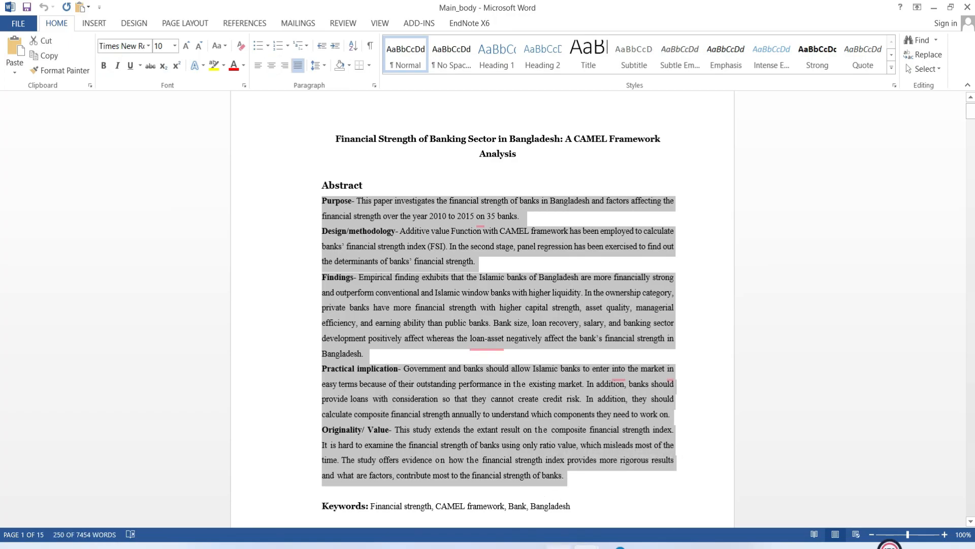
{"action": "left_click", "coordinate": [588, 546]}
{"action": "left_click", "coordinate": [615, 546]}
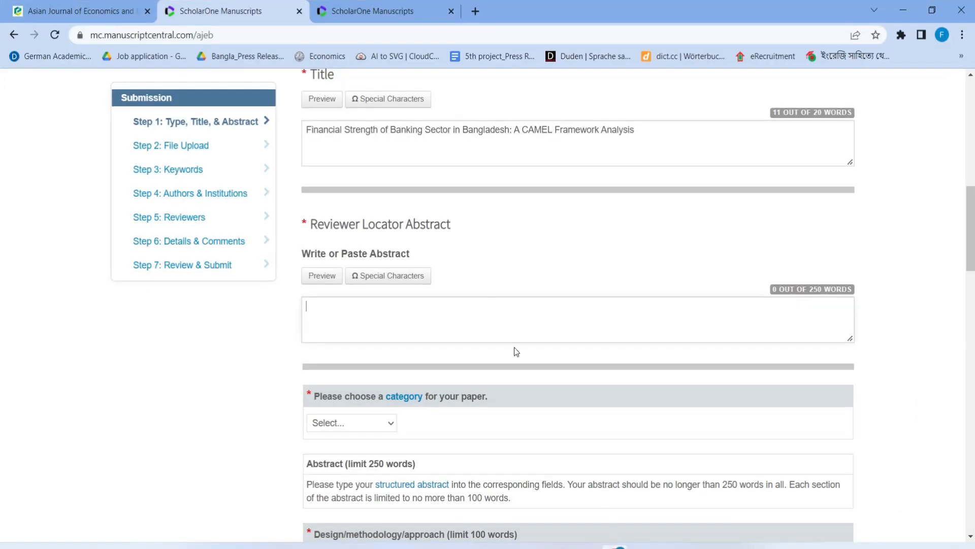
{"action": "left_click", "coordinate": [434, 317]}
{"action": "key", "text": "ctrl+v"}
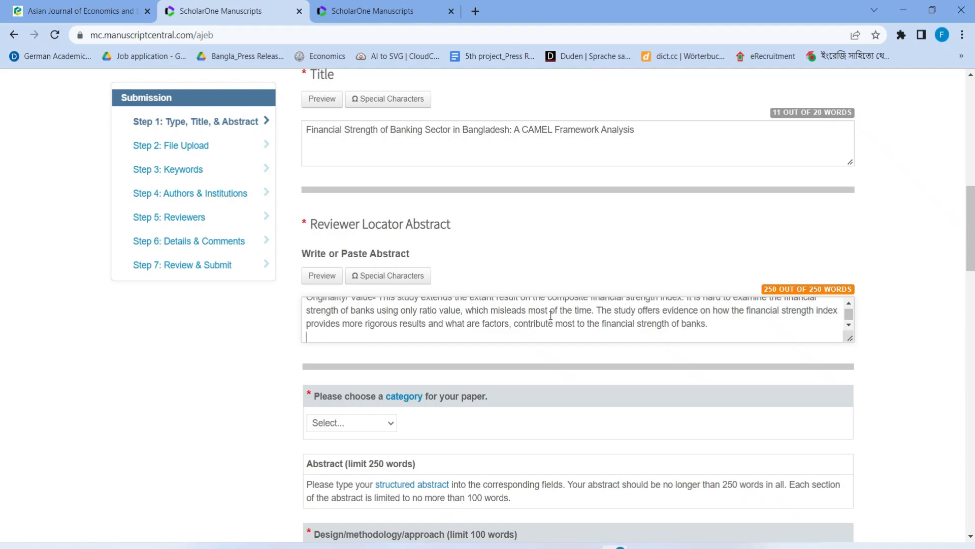
{"action": "scroll", "coordinate": [551, 316], "scroll_direction": "down", "scroll_amount": 1}
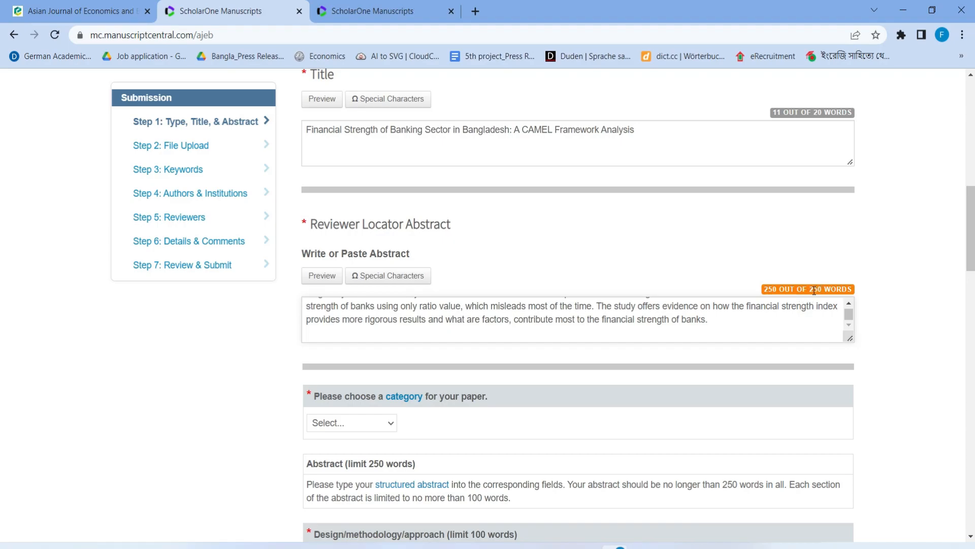
{"action": "scroll", "coordinate": [749, 305], "scroll_direction": "down", "scroll_amount": 1}
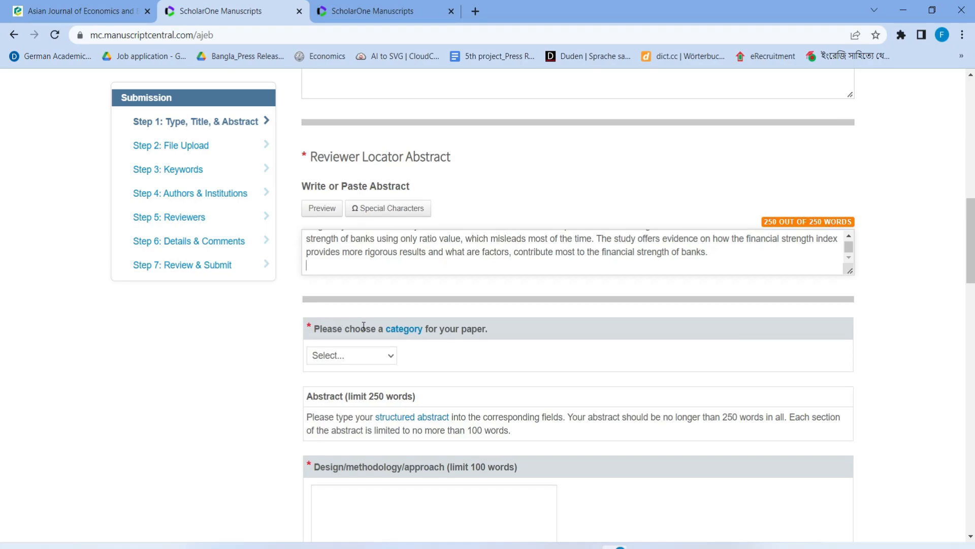
Set the paper category to Research paper
{"action": "scroll", "coordinate": [355, 269], "scroll_direction": "down", "scroll_amount": 2}
{"action": "left_click", "coordinate": [360, 223]}
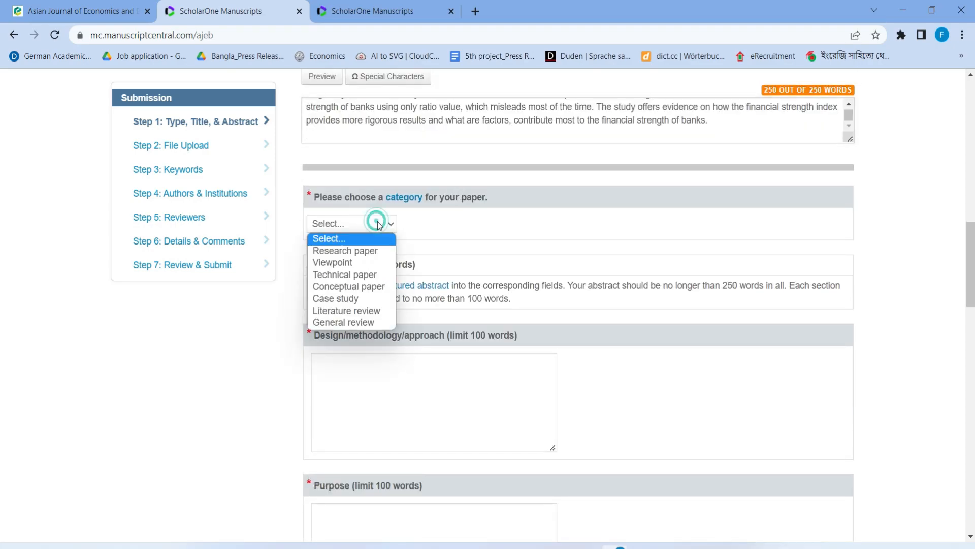
{"action": "left_click", "coordinate": [334, 249]}
{"action": "scroll", "coordinate": [366, 294], "scroll_direction": "down", "scroll_amount": 1}
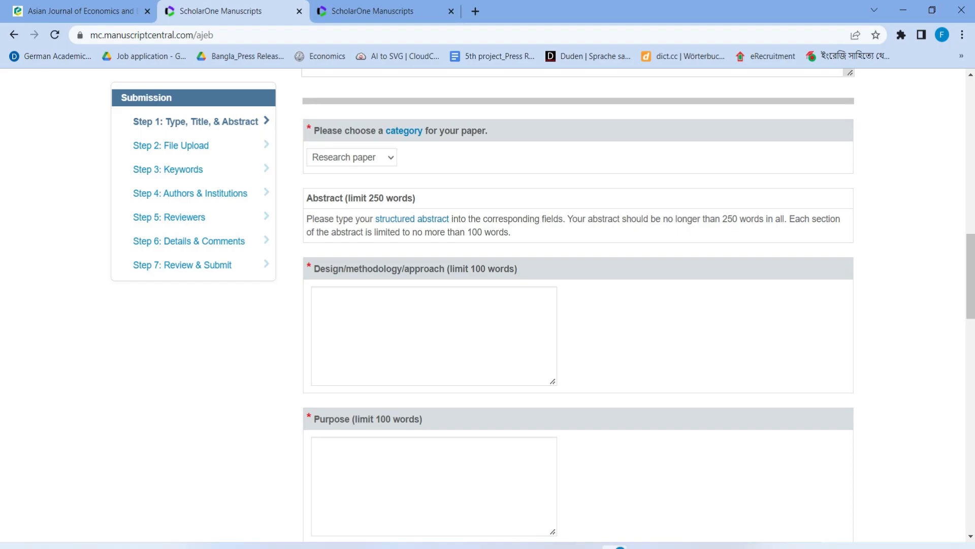
Paste the Design/methodology text from the Word abstract into its box
{"action": "left_click", "coordinate": [587, 547]}
{"action": "left_click", "coordinate": [450, 370]}
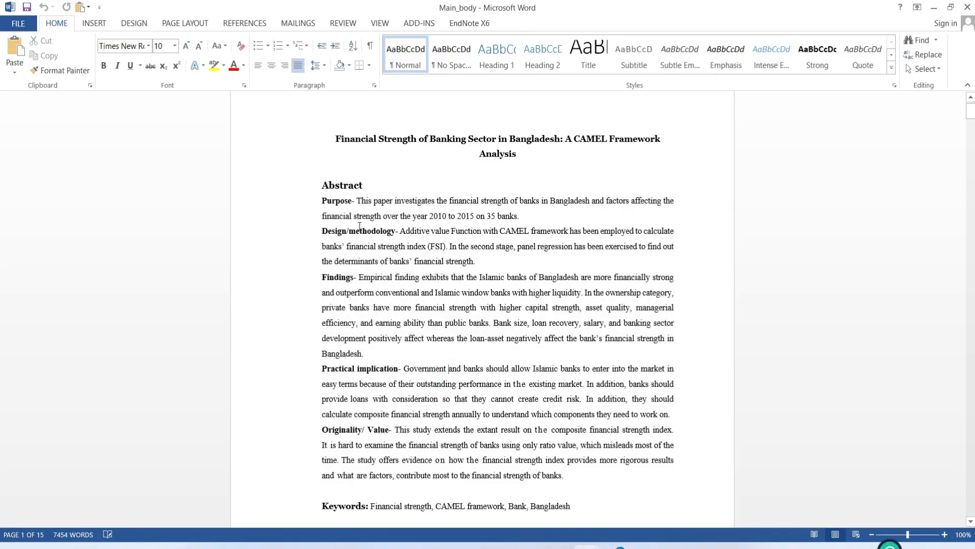
{"action": "left_click_drag", "start_coordinate": [401, 231], "coordinate": [475, 268]}
{"action": "key", "text": "ctrl+c"}
{"action": "left_click", "coordinate": [890, 546]}
{"action": "left_click", "coordinate": [390, 329]}
{"action": "key", "text": "ctrl+v"}
{"action": "scroll", "coordinate": [371, 349], "scroll_direction": "down", "scroll_amount": 3}
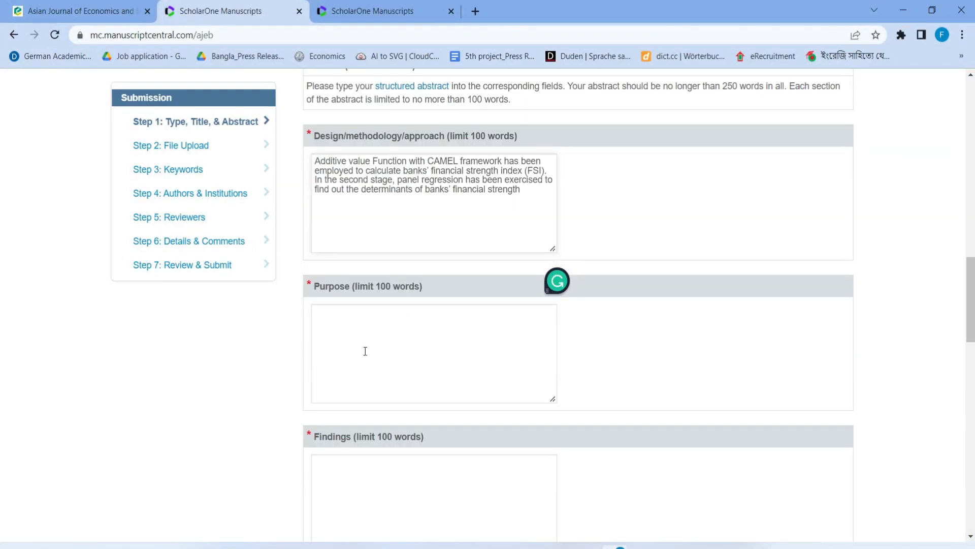
Paste the Purpose sentence from the Word abstract into the Purpose box
{"action": "left_click", "coordinate": [358, 340]}
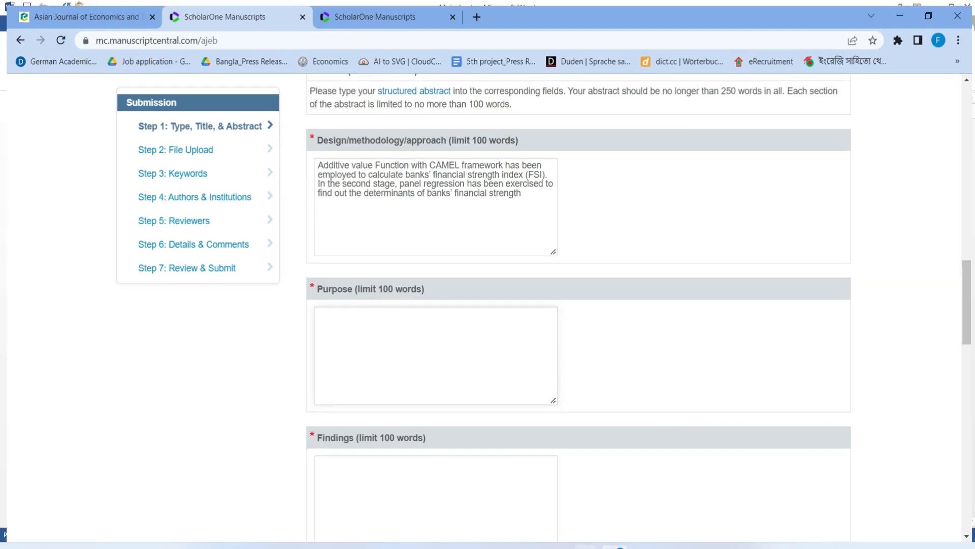
{"action": "key", "text": "alt+Tab"}
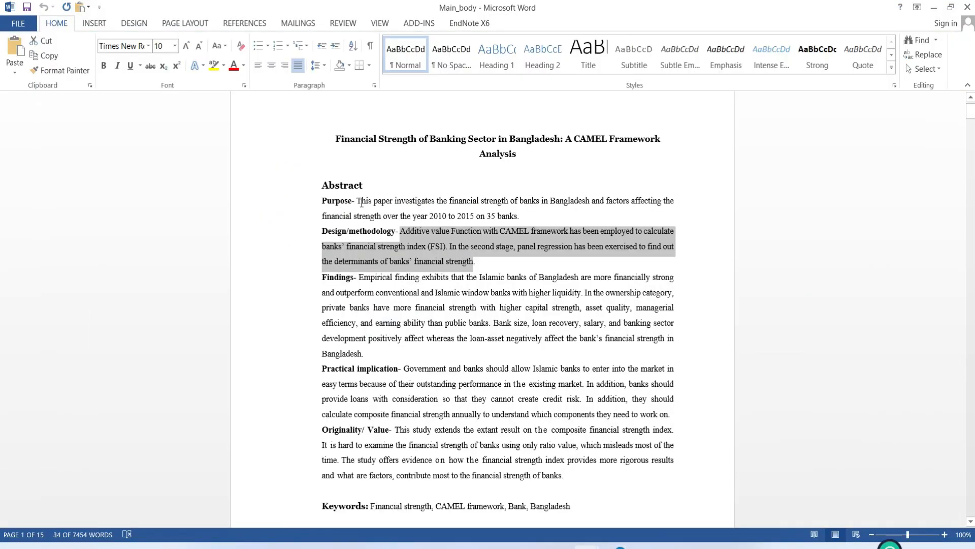
{"action": "left_click_drag", "start_coordinate": [357, 202], "coordinate": [526, 217]}
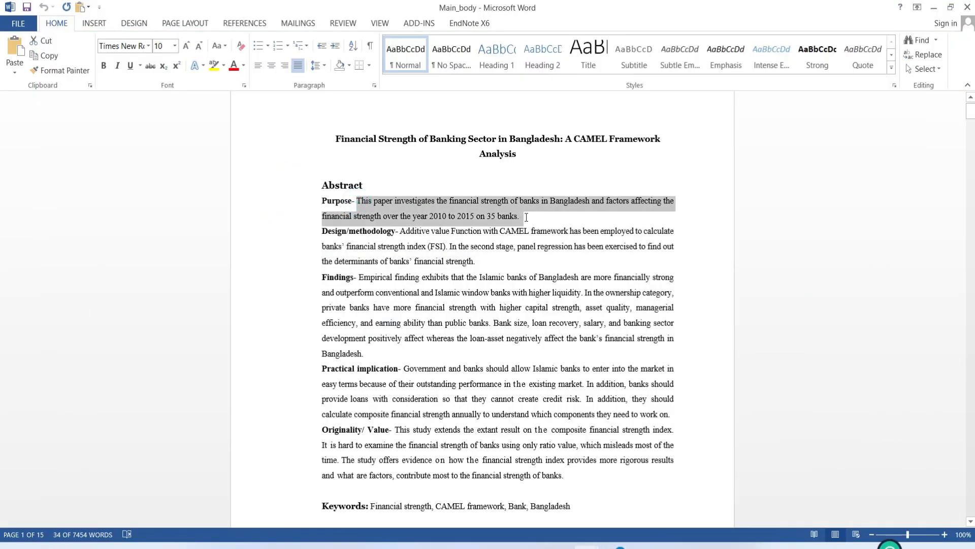
{"action": "key", "text": "alt+Tab"}
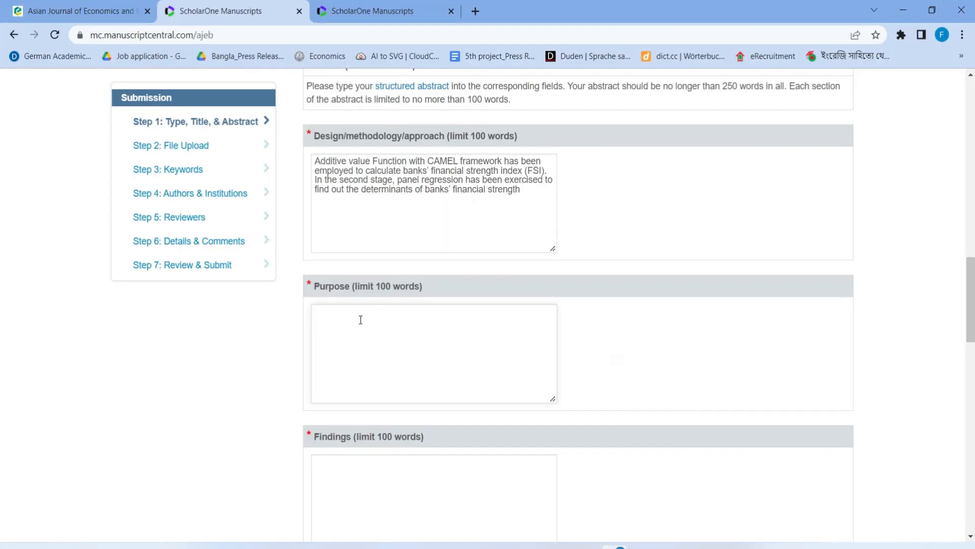
{"action": "key", "text": "ctrl+v"}
Paste the Findings paragraph from Word into the Findings box
{"action": "key", "text": "alt+Tab"}
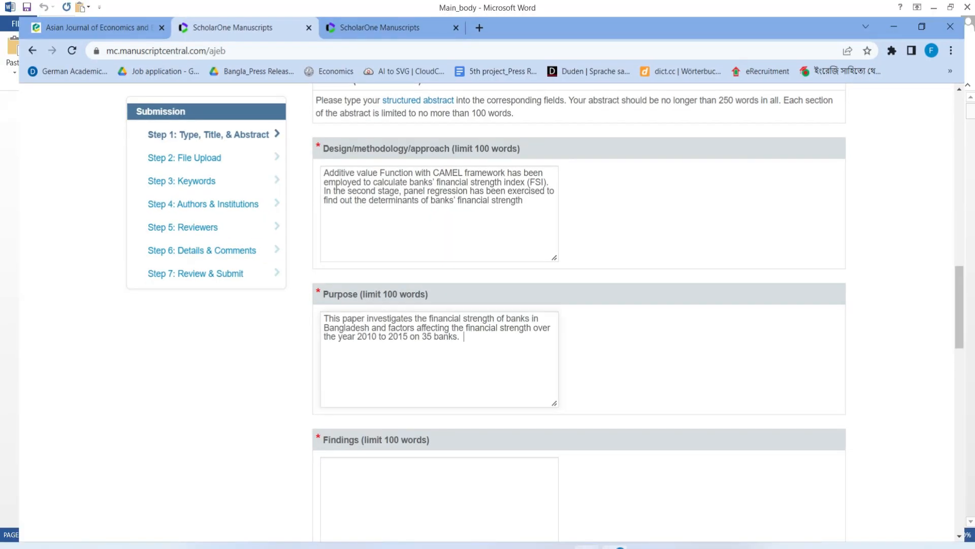
{"action": "scroll", "coordinate": [389, 295], "scroll_direction": "down", "scroll_amount": 2}
{"action": "left_click_drag", "start_coordinate": [365, 290], "coordinate": [358, 216]}
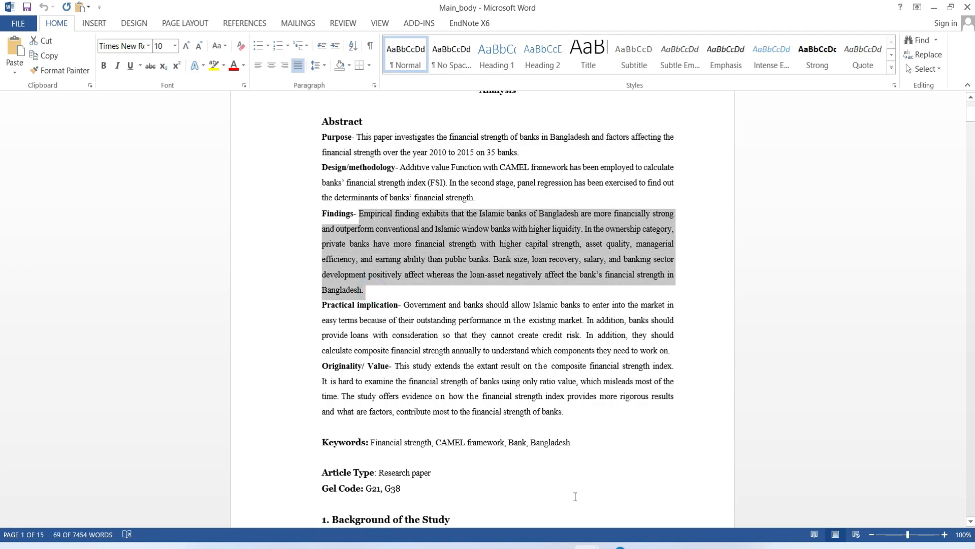
{"action": "left_click", "coordinate": [615, 547]}
{"action": "scroll", "coordinate": [414, 444], "scroll_direction": "down", "scroll_amount": 4}
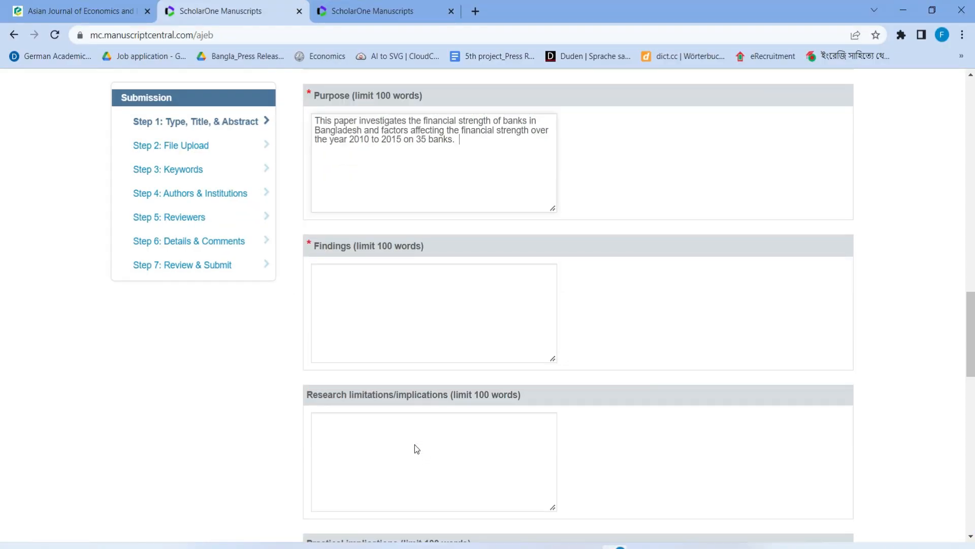
{"action": "left_click", "coordinate": [362, 276]}
{"action": "key", "text": "ctrl+v"}
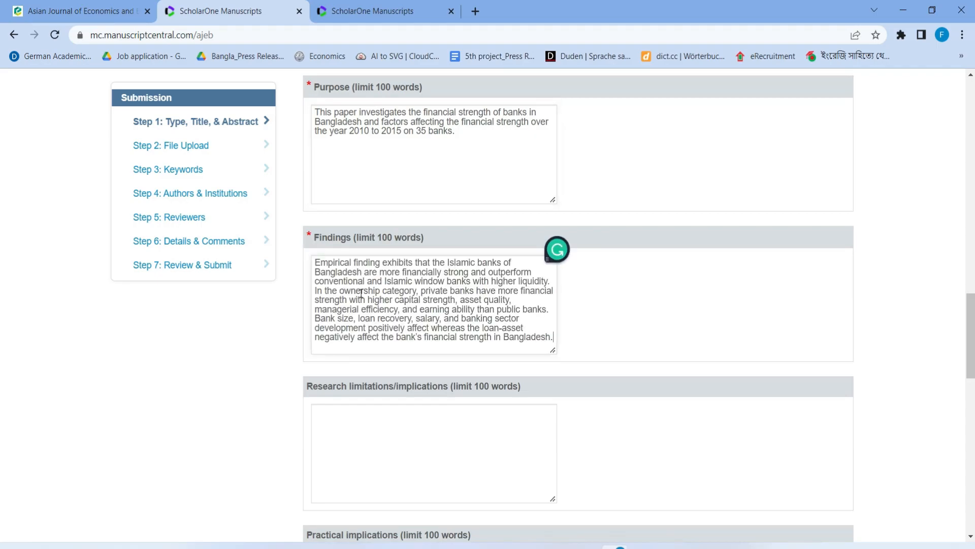
Paste the implications paragraph from Word into the Practical implications box
{"action": "scroll", "coordinate": [383, 402], "scroll_direction": "down", "scroll_amount": 1}
{"action": "left_click", "coordinate": [363, 233]}
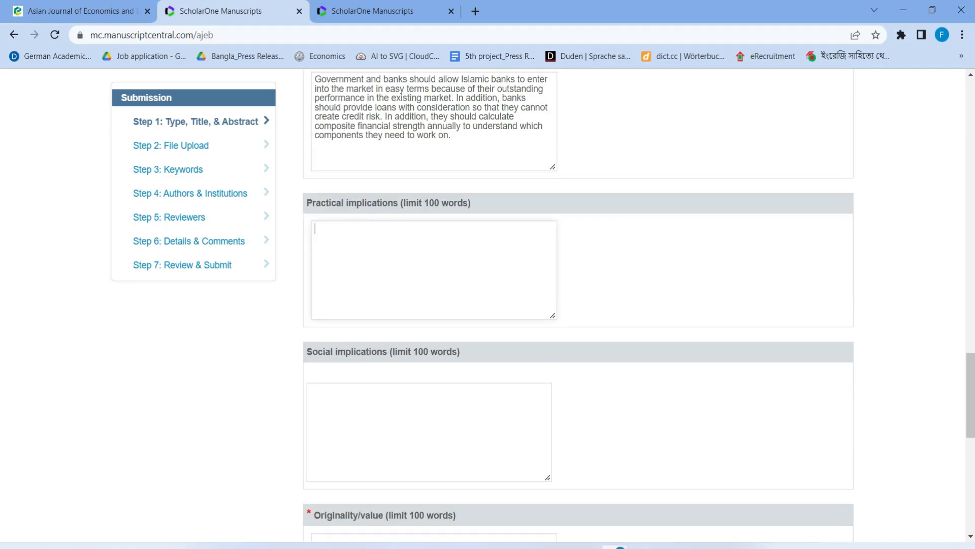
{"action": "left_click", "coordinate": [587, 547]}
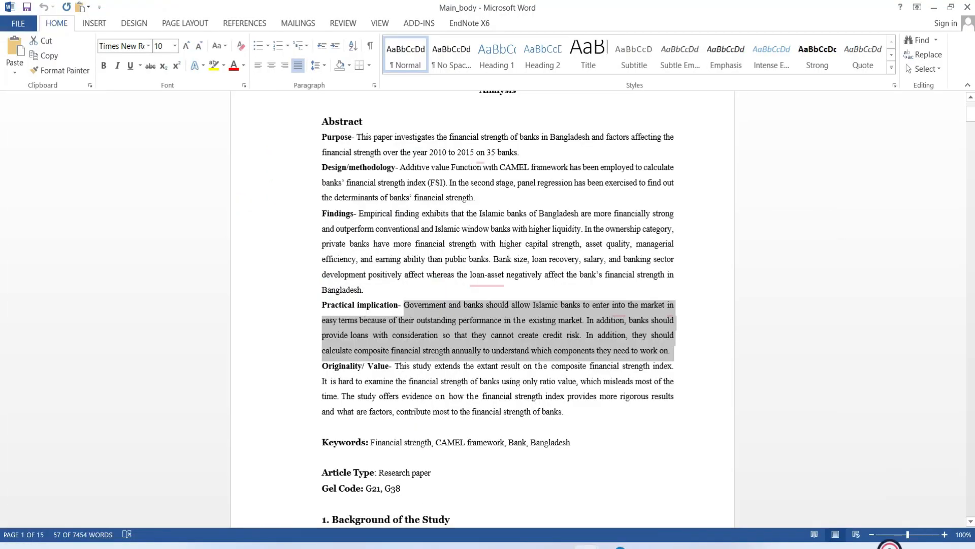
{"action": "key", "text": "alt+Tab"}
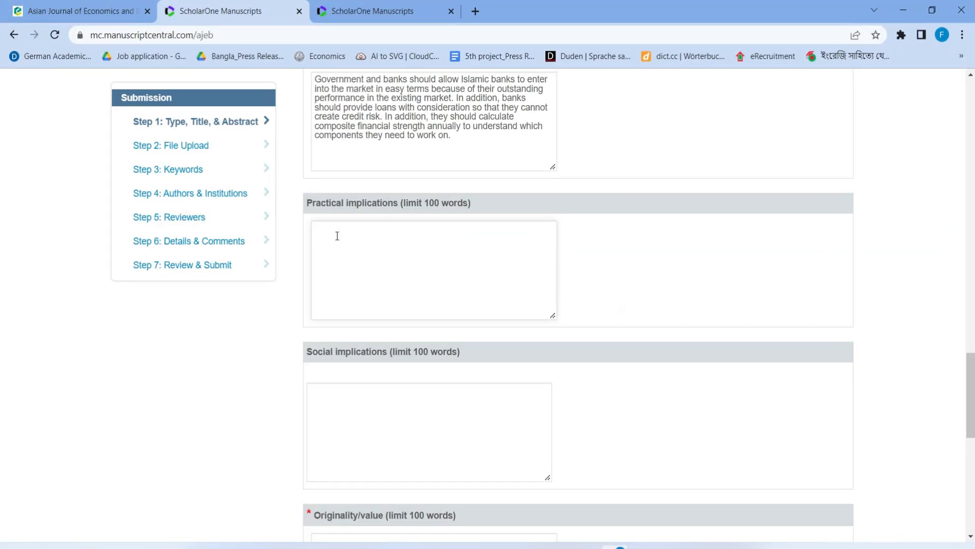
{"action": "key", "text": "ctrl+v"}
{"action": "scroll", "coordinate": [337, 287], "scroll_direction": "down", "scroll_amount": 1}
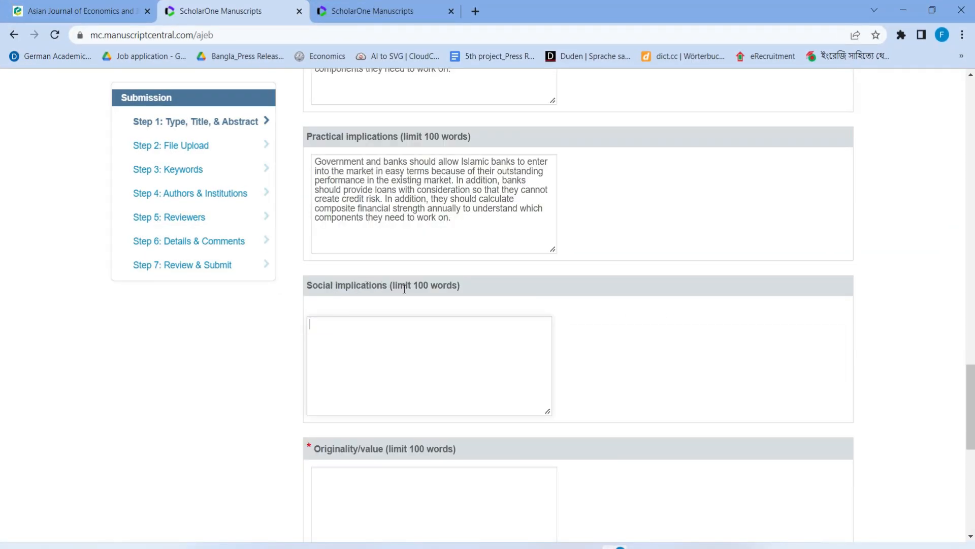
{"action": "scroll", "coordinate": [405, 289], "scroll_direction": "up", "scroll_amount": 1}
{"action": "scroll", "coordinate": [405, 288], "scroll_direction": "down", "scroll_amount": 1}
{"action": "scroll", "coordinate": [406, 307], "scroll_direction": "down", "scroll_amount": 2}
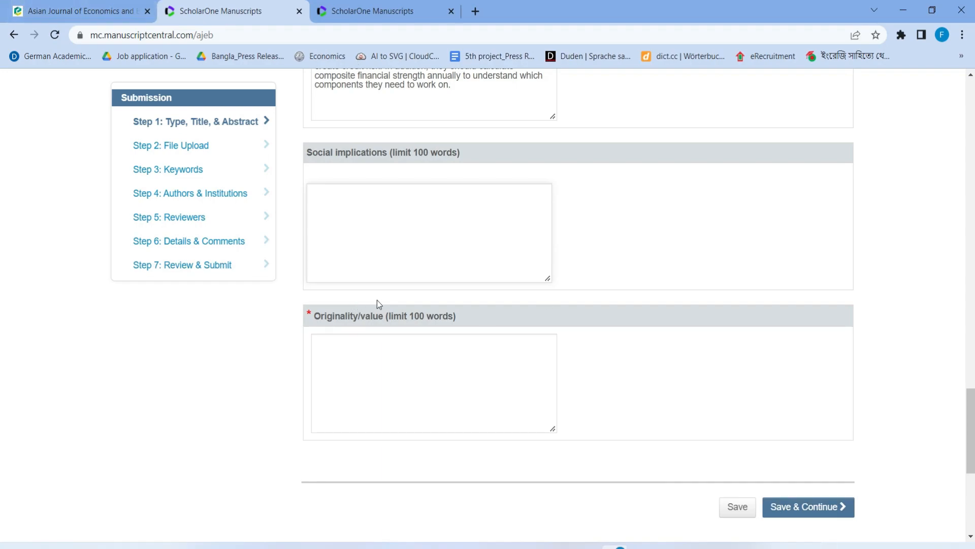
{"action": "scroll", "coordinate": [342, 344], "scroll_direction": "up", "scroll_amount": 2}
{"action": "scroll", "coordinate": [357, 354], "scroll_direction": "down", "scroll_amount": 2}
Paste the Originality/Value paragraph into its box and save Step 1
{"action": "left_click", "coordinate": [356, 355]}
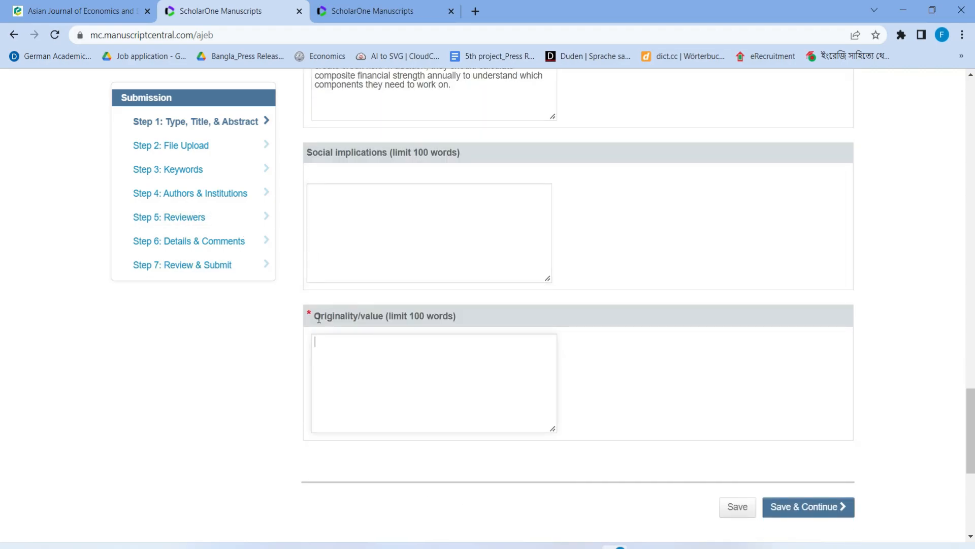
{"action": "key", "text": "alt+Tab"}
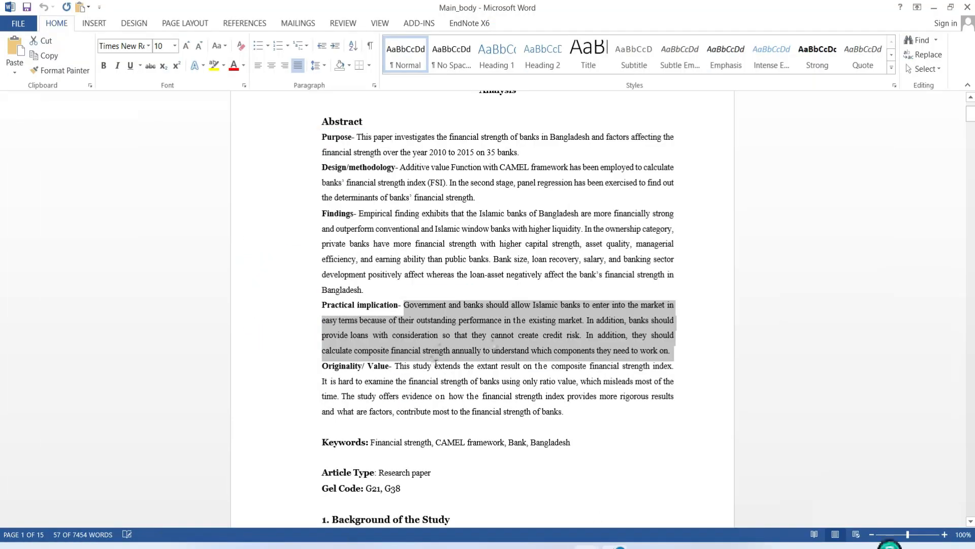
{"action": "left_click_drag", "start_coordinate": [571, 410], "coordinate": [396, 366]}
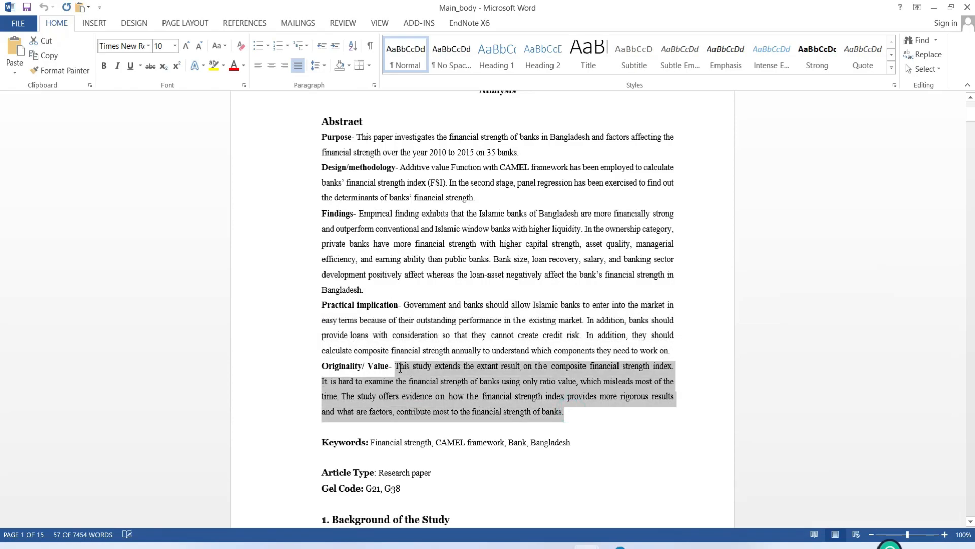
{"action": "left_click", "coordinate": [592, 545]}
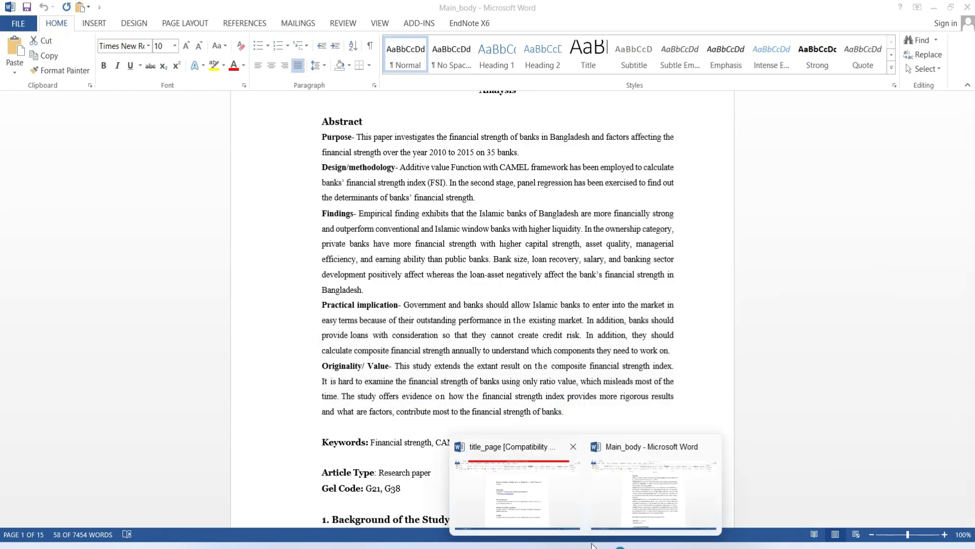
{"action": "left_click", "coordinate": [615, 546]}
{"action": "key", "text": "ctrl+v"}
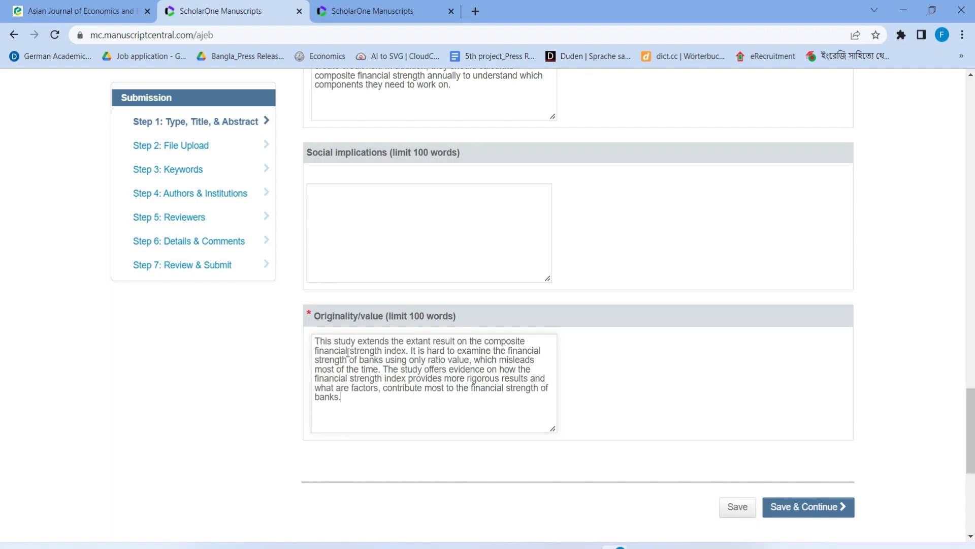
{"action": "scroll", "coordinate": [631, 455], "scroll_direction": "down", "scroll_amount": 4}
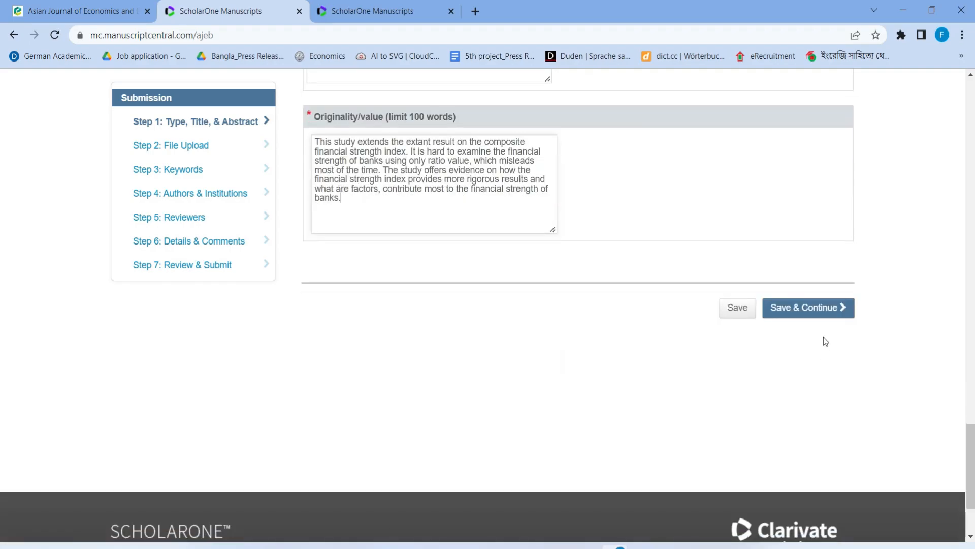
{"action": "left_click", "coordinate": [813, 311]}
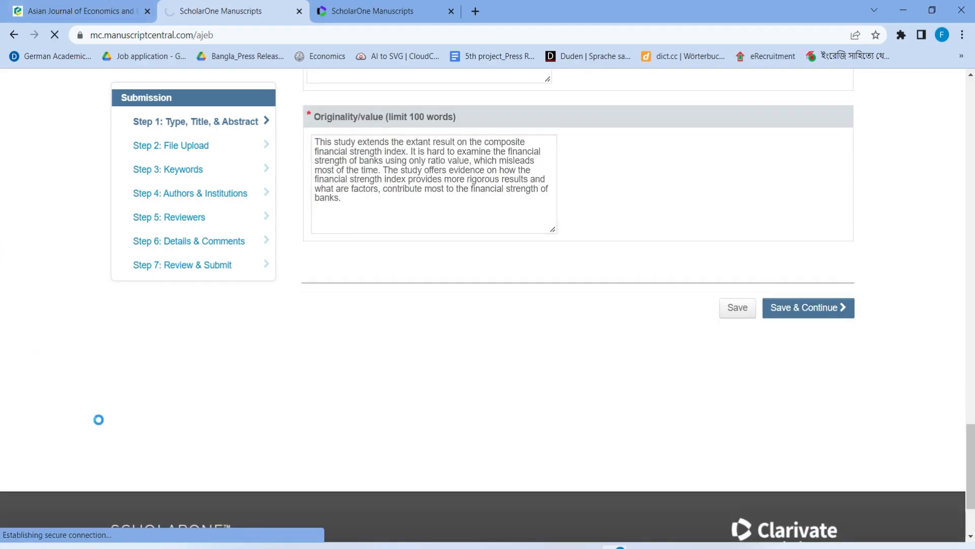
Attach main_body.docx from G:\Emerald\Main document submitted as the Anonymous Article File
{"action": "scroll", "coordinate": [510, 338], "scroll_direction": "down", "scroll_amount": 3}
{"action": "scroll", "coordinate": [510, 341], "scroll_direction": "up", "scroll_amount": 3}
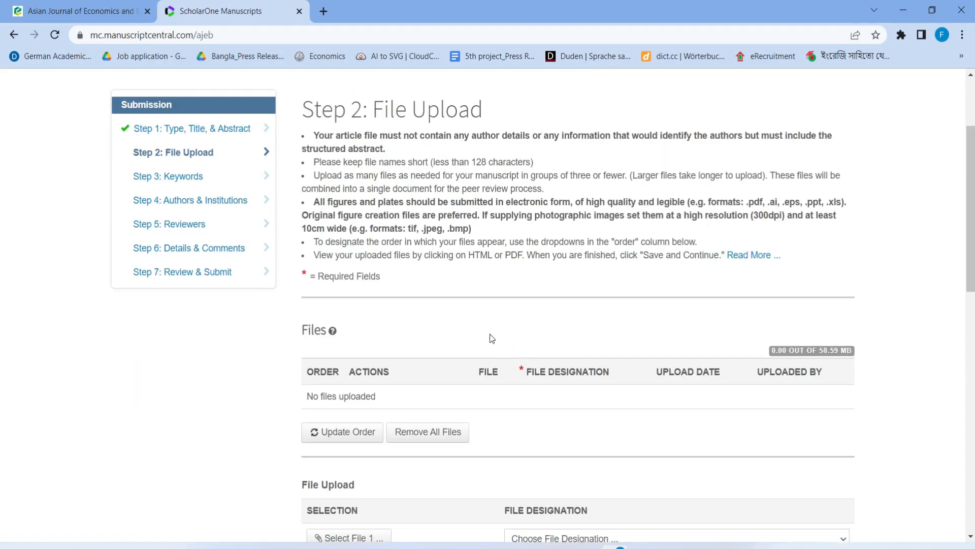
{"action": "scroll", "coordinate": [526, 379], "scroll_direction": "down", "scroll_amount": 3}
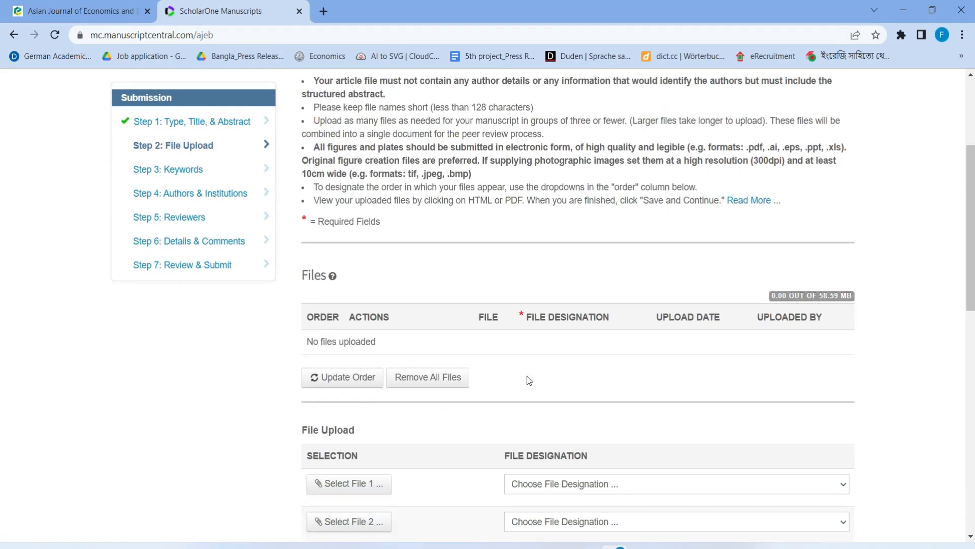
{"action": "scroll", "coordinate": [518, 355], "scroll_direction": "down", "scroll_amount": 2}
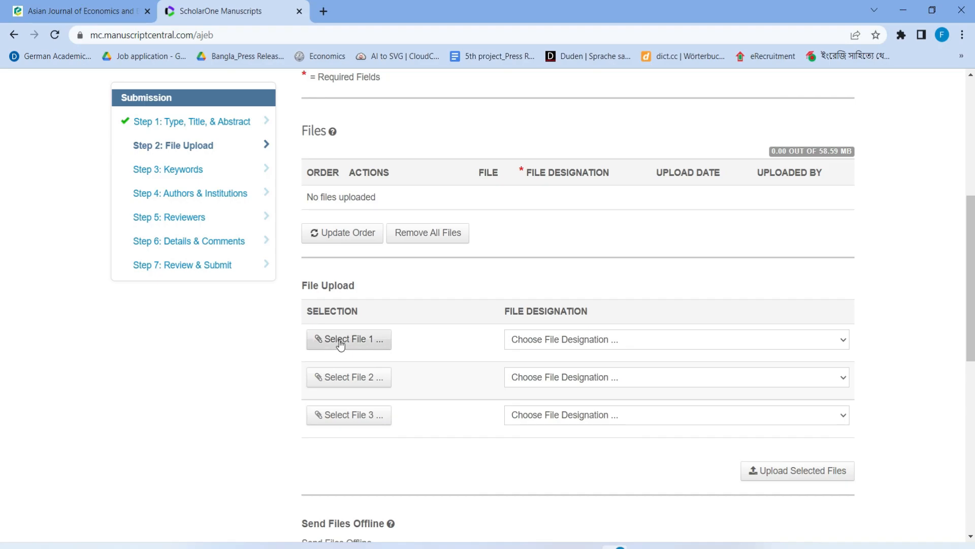
{"action": "left_click", "coordinate": [361, 344]}
{"action": "scroll", "coordinate": [414, 238], "scroll_direction": "down", "scroll_amount": 1}
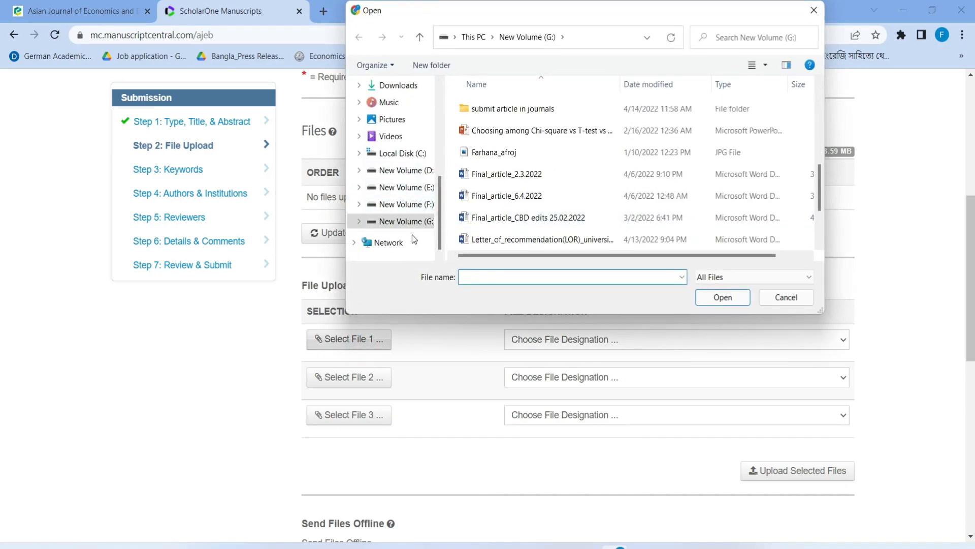
{"action": "left_click", "coordinate": [413, 221]}
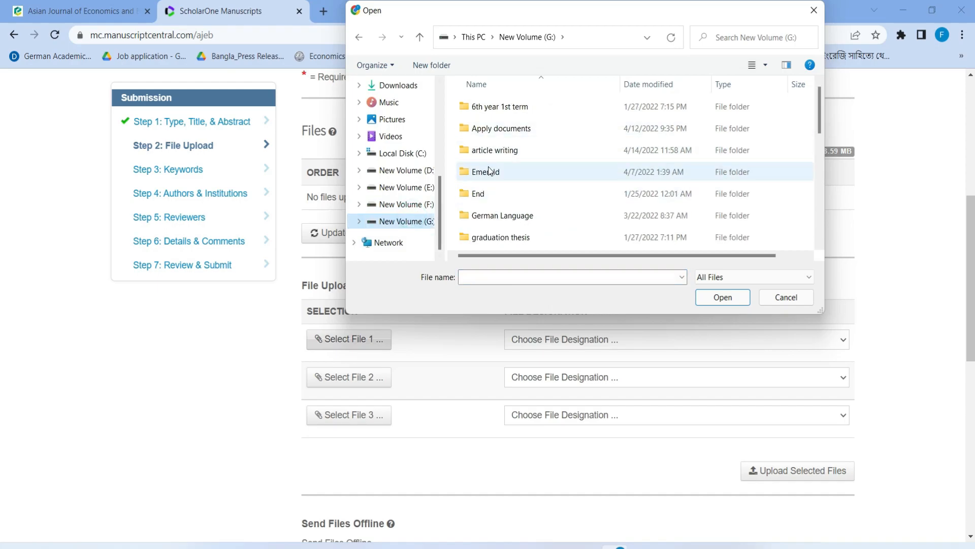
{"action": "double_click", "coordinate": [486, 172]}
{"action": "double_click", "coordinate": [513, 129]}
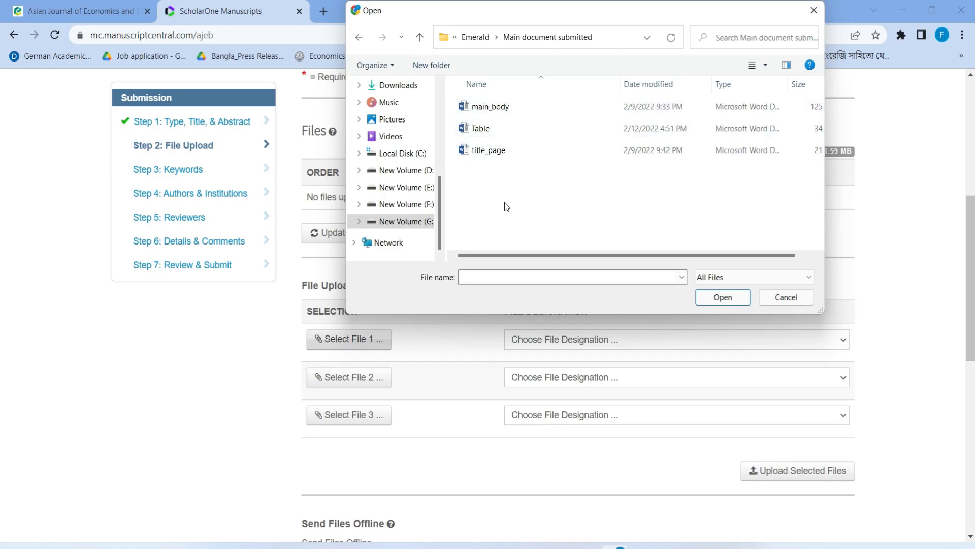
{"action": "double_click", "coordinate": [476, 110]}
{"action": "left_click", "coordinate": [619, 342]}
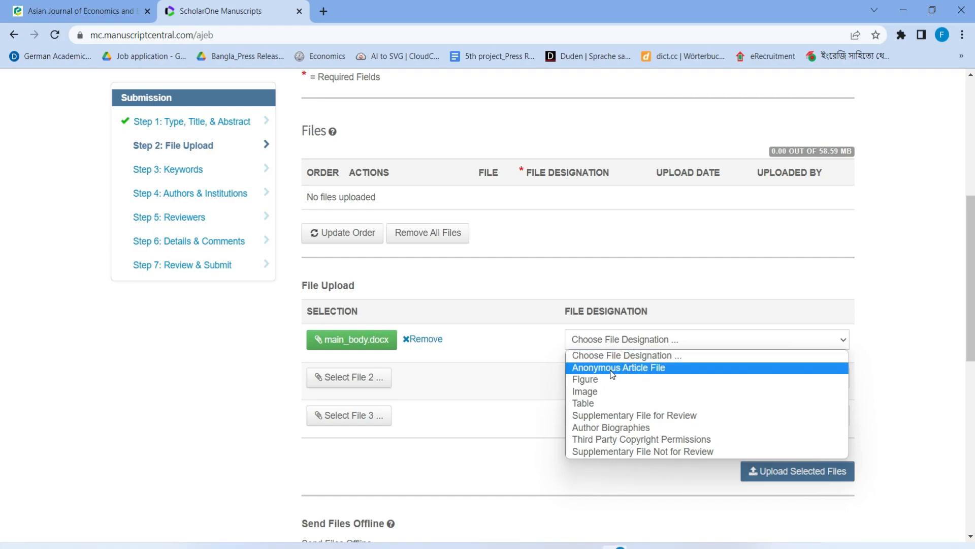
{"action": "left_click", "coordinate": [674, 368]}
Attach title_page.docx as the second file, designated Author Biographies
{"action": "left_click", "coordinate": [374, 378]}
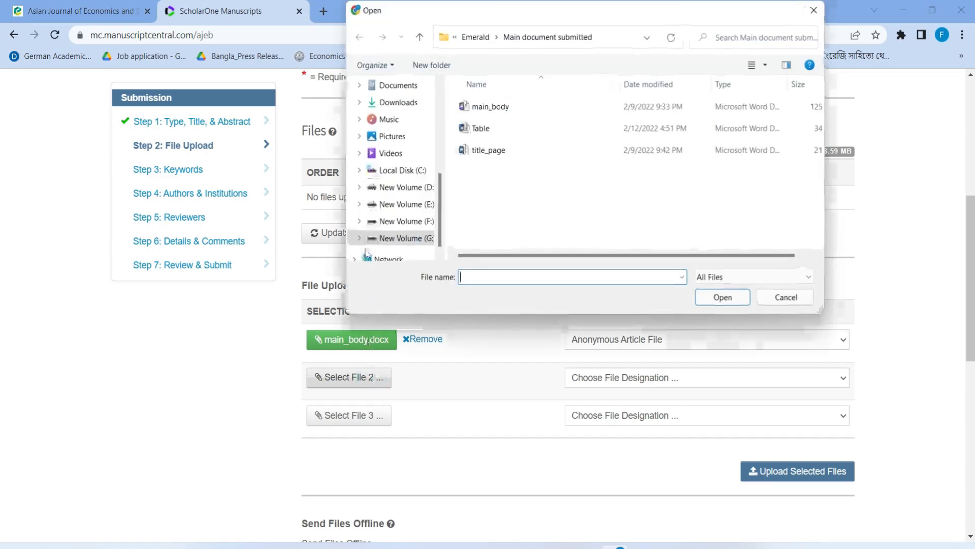
{"action": "double_click", "coordinate": [493, 154]}
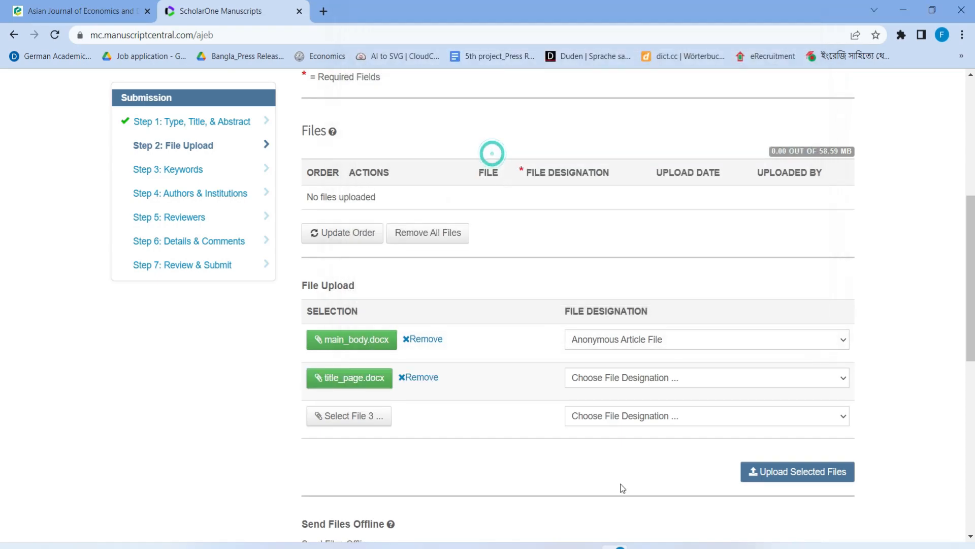
{"action": "left_click", "coordinate": [638, 379]}
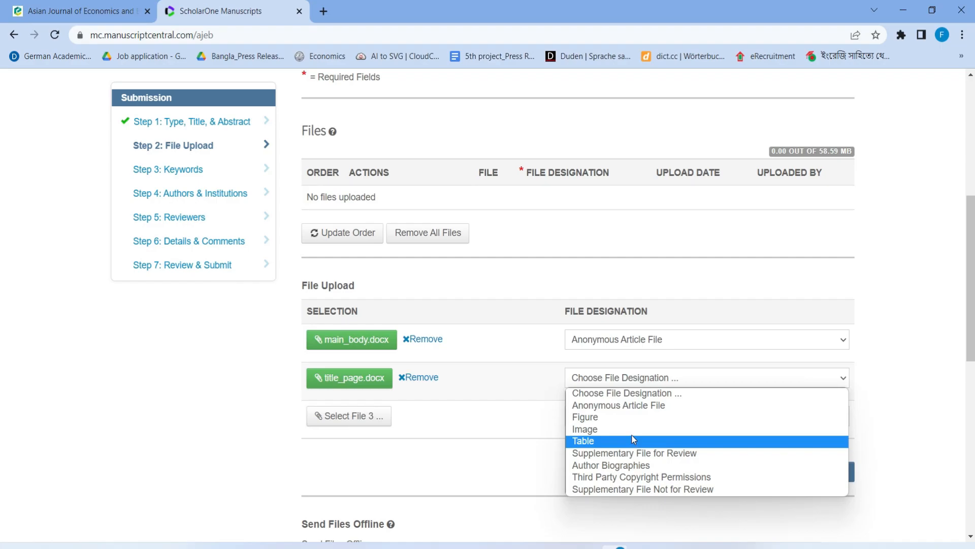
{"action": "left_click", "coordinate": [638, 466]}
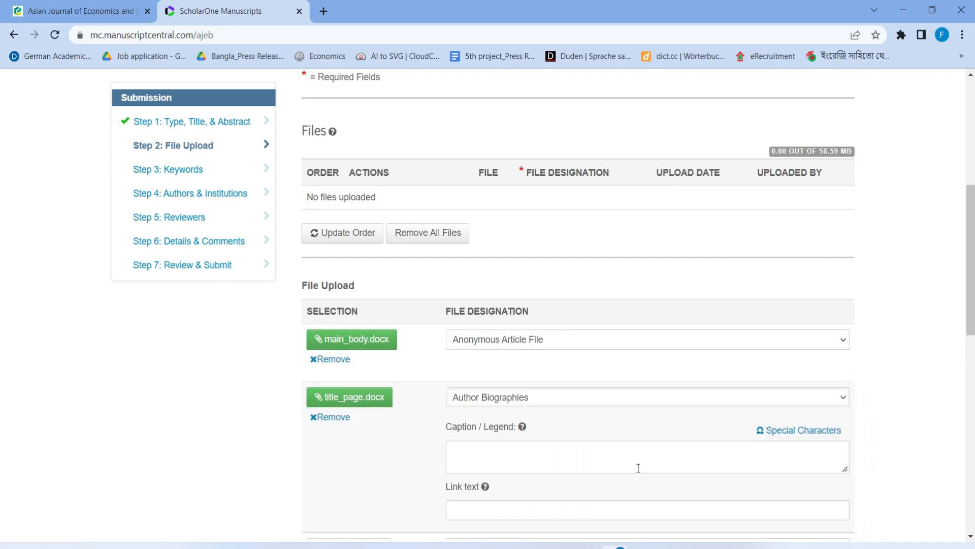
Attach Table.docx designated as Table, then upload all three selected files
{"action": "scroll", "coordinate": [418, 379], "scroll_direction": "down", "scroll_amount": 3}
{"action": "left_click", "coordinate": [358, 415]}
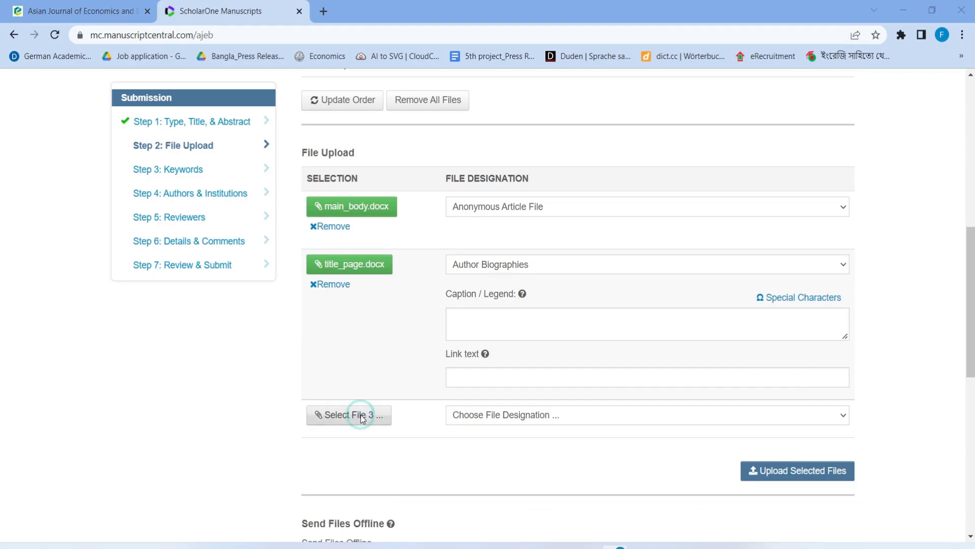
{"action": "double_click", "coordinate": [488, 130]}
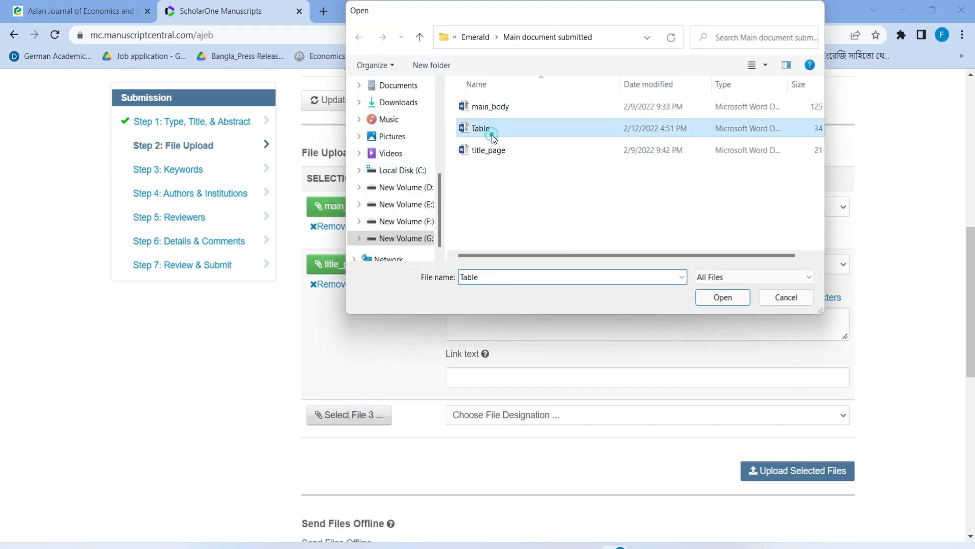
{"action": "left_click", "coordinate": [607, 414]}
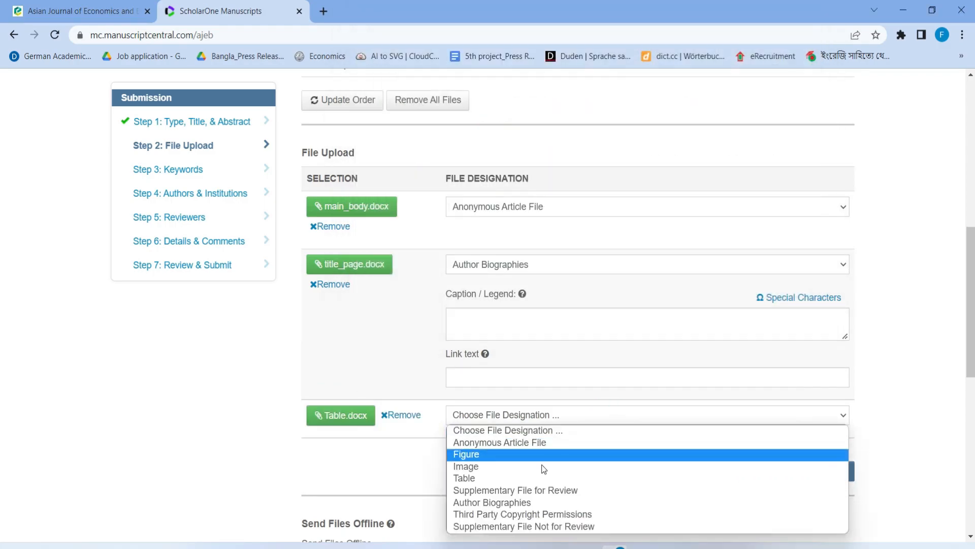
{"action": "left_click", "coordinate": [477, 477]}
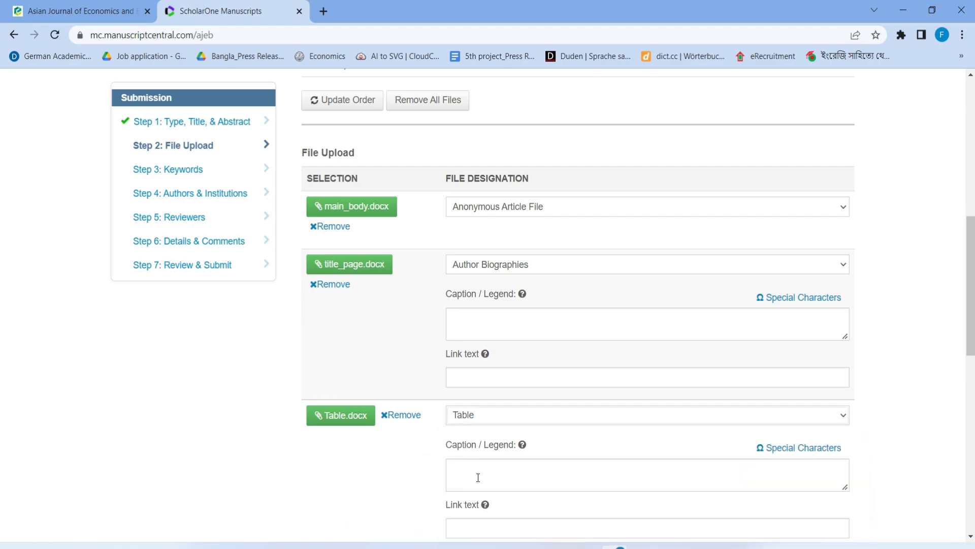
{"action": "scroll", "coordinate": [518, 458], "scroll_direction": "down", "scroll_amount": 4}
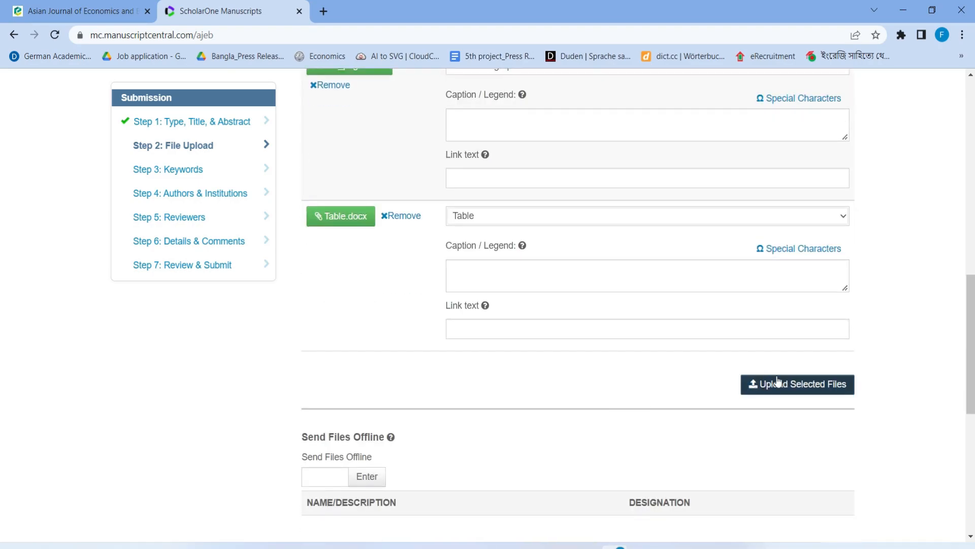
{"action": "left_click", "coordinate": [802, 387]}
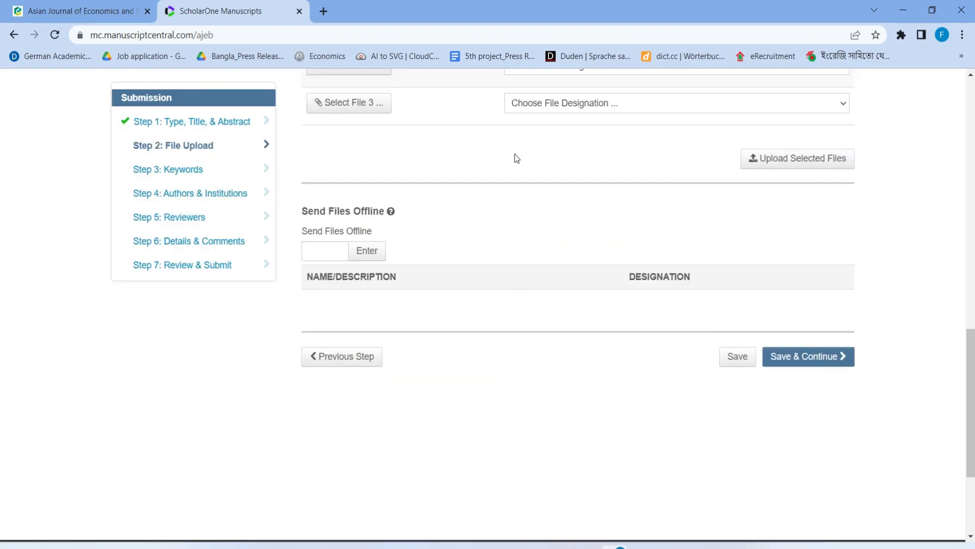
Start removing the main_body file from its Actions menu, then cancel to keep it
{"action": "scroll", "coordinate": [516, 160], "scroll_direction": "up", "scroll_amount": 7}
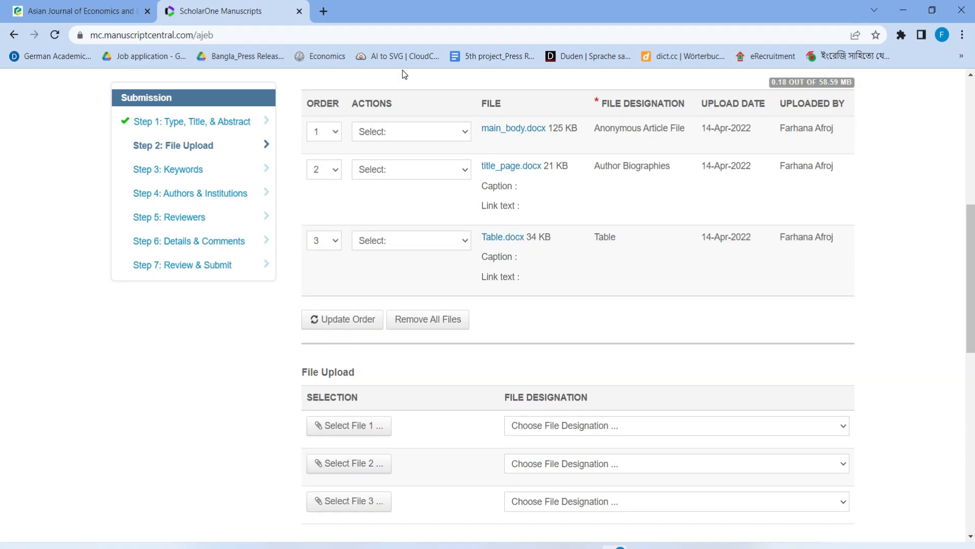
{"action": "left_click", "coordinate": [423, 133]}
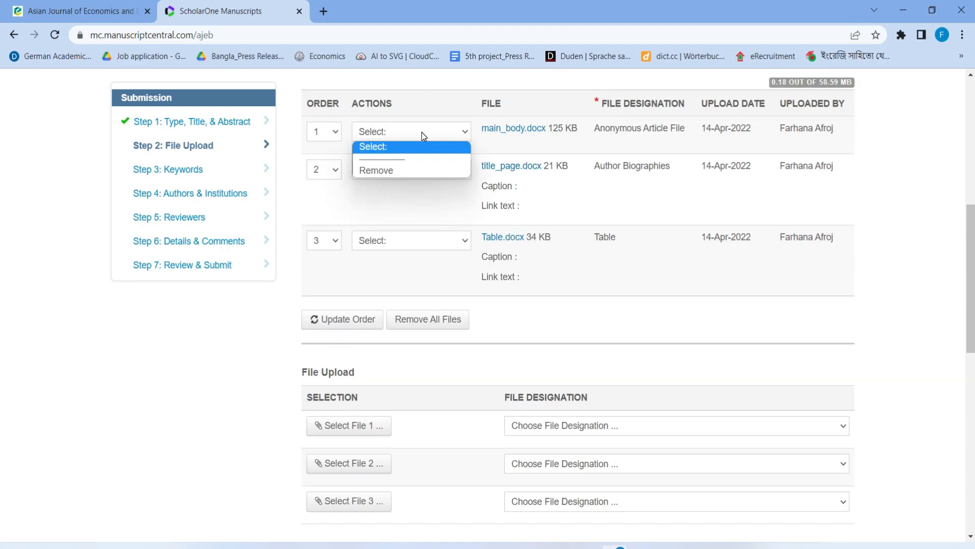
{"action": "left_click", "coordinate": [394, 170]}
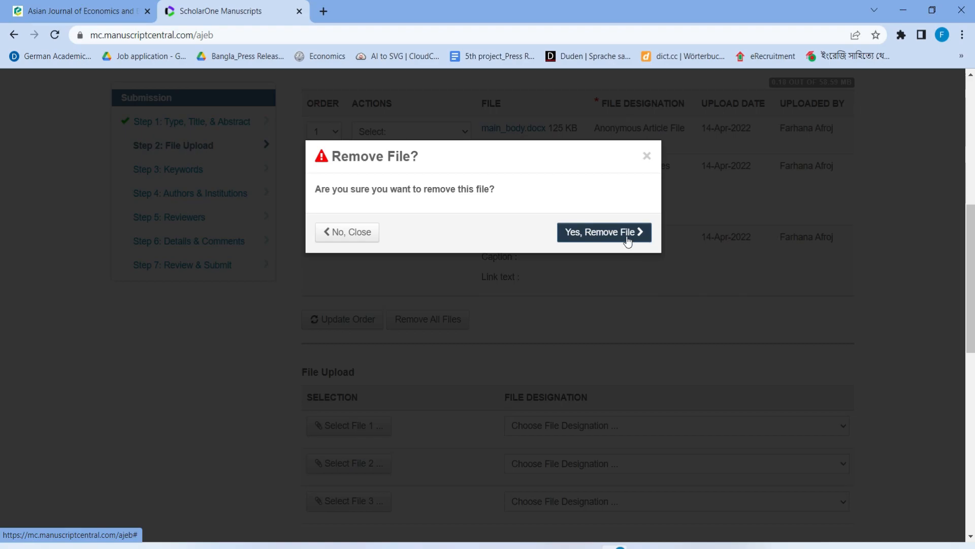
{"action": "left_click", "coordinate": [647, 155]}
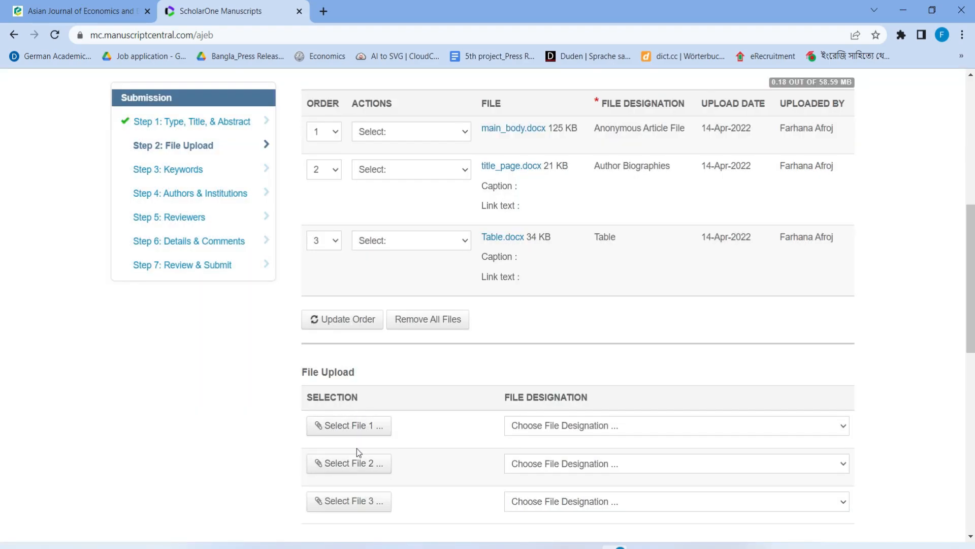
Set the file order to title_page 1, main_body 2, Table.docx 3 and update it
{"action": "scroll", "coordinate": [680, 430], "scroll_direction": "down", "scroll_amount": 1}
{"action": "scroll", "coordinate": [680, 431], "scroll_direction": "down", "scroll_amount": 3}
{"action": "scroll", "coordinate": [791, 430], "scroll_direction": "up", "scroll_amount": 4}
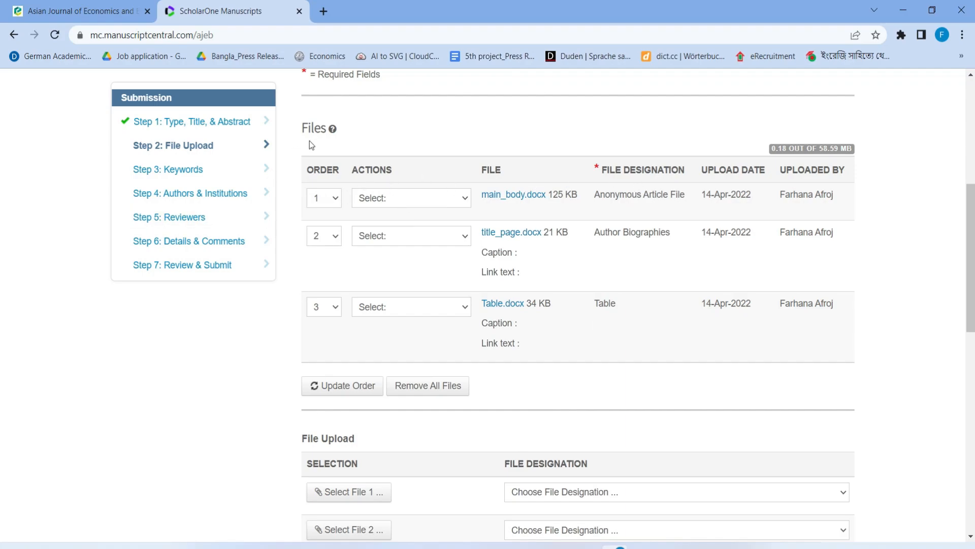
{"action": "left_click", "coordinate": [328, 198]}
{"action": "left_click", "coordinate": [318, 228]}
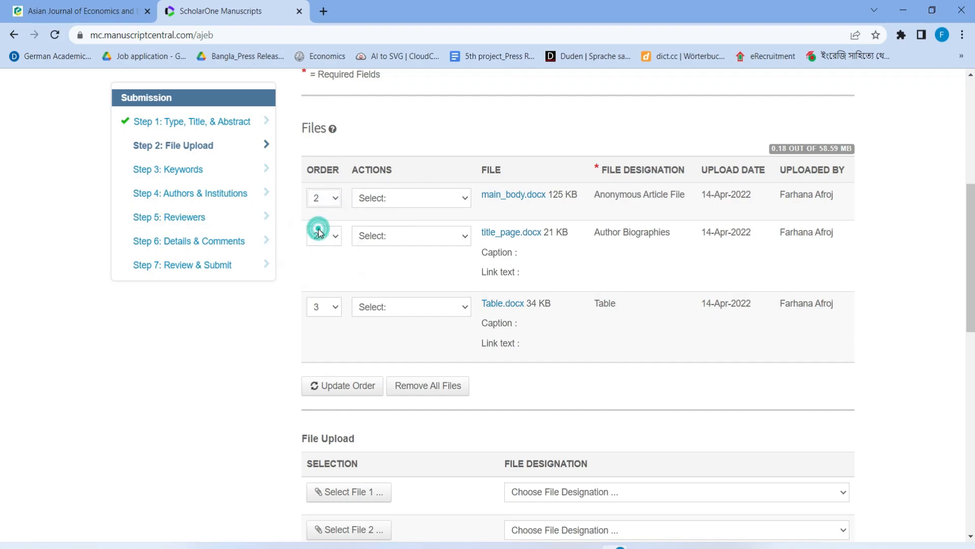
{"action": "left_click", "coordinate": [327, 237]}
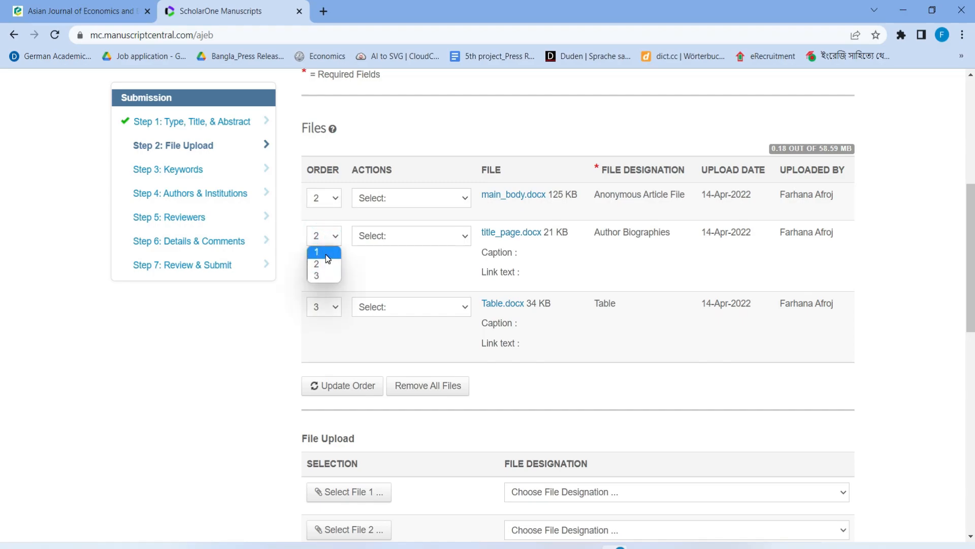
{"action": "left_click", "coordinate": [325, 252]}
{"action": "left_click", "coordinate": [331, 311]}
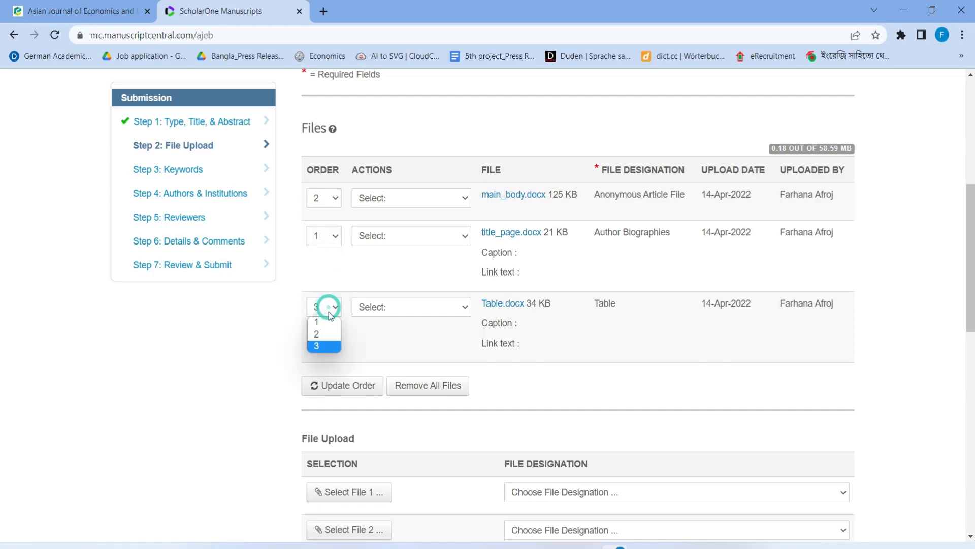
{"action": "left_click", "coordinate": [320, 346]}
{"action": "scroll", "coordinate": [511, 354], "scroll_direction": "down", "scroll_amount": 1}
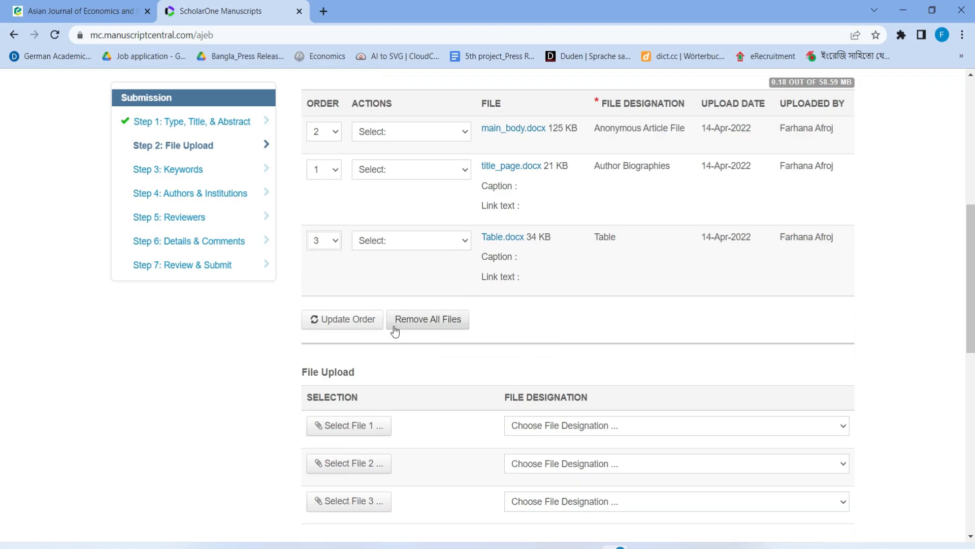
{"action": "left_click", "coordinate": [347, 325]}
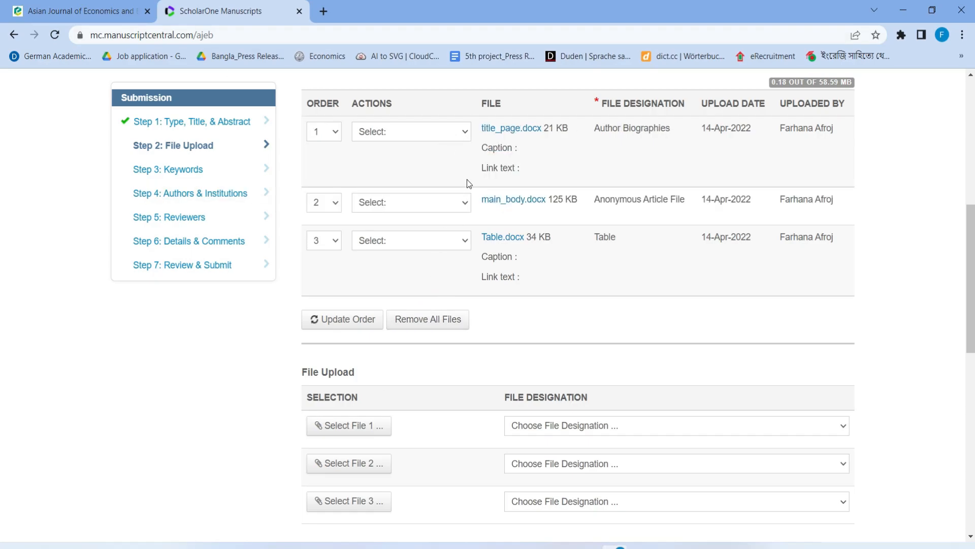
{"action": "scroll", "coordinate": [414, 298], "scroll_direction": "down", "scroll_amount": 8}
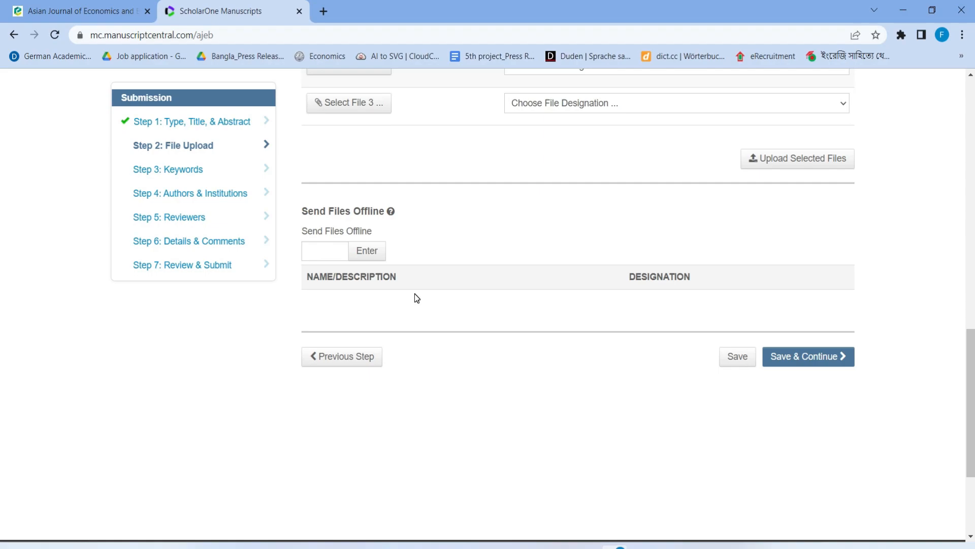
Save the File Upload step and place the cursor in the Step 3 Keywords box
{"action": "left_click", "coordinate": [809, 358]}
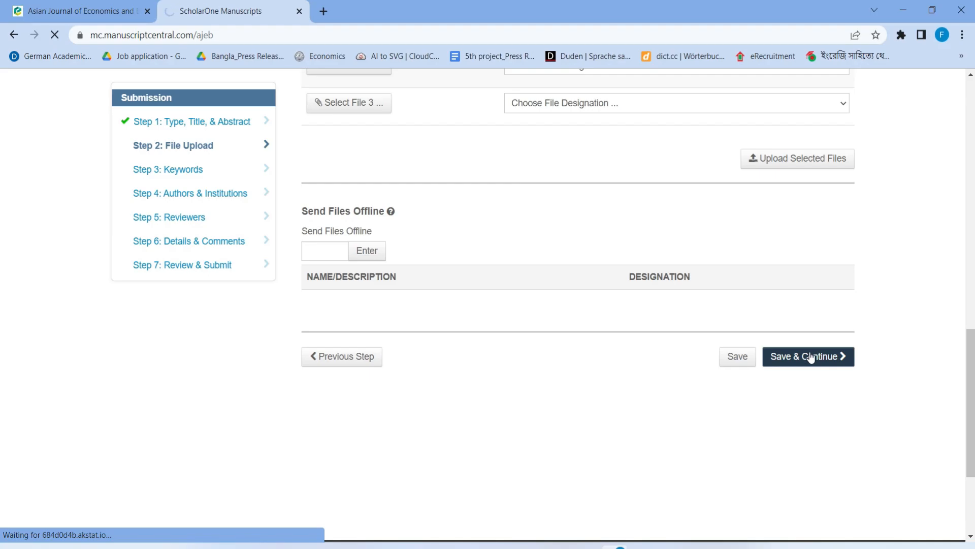
{"action": "scroll", "coordinate": [531, 187], "scroll_direction": "down", "scroll_amount": 3}
{"action": "scroll", "coordinate": [429, 195], "scroll_direction": "up", "scroll_amount": 1}
{"action": "left_click", "coordinate": [336, 302]}
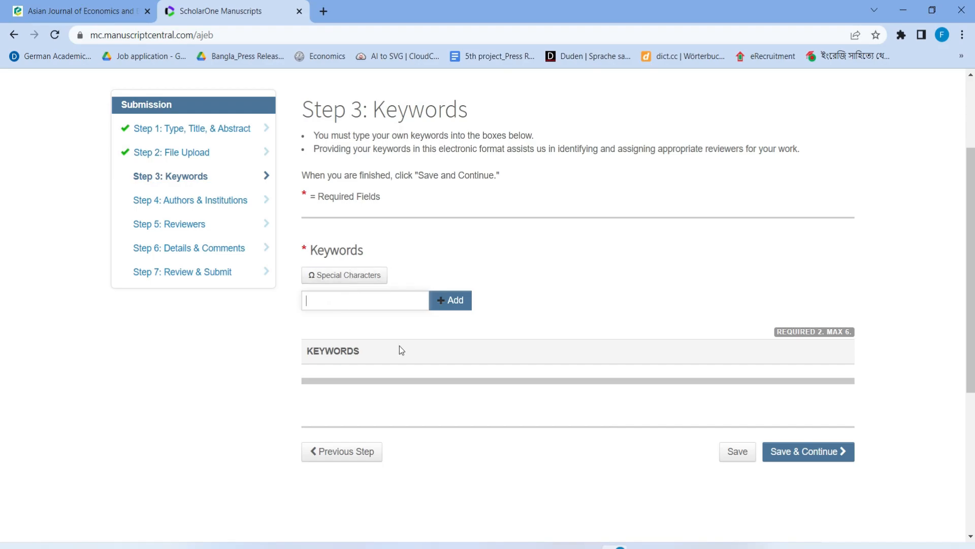
Copy 'Financial strength' from the Word manuscript's Keywords line and add it as a keyword
{"action": "mouse_move", "coordinate": [621, 545]}
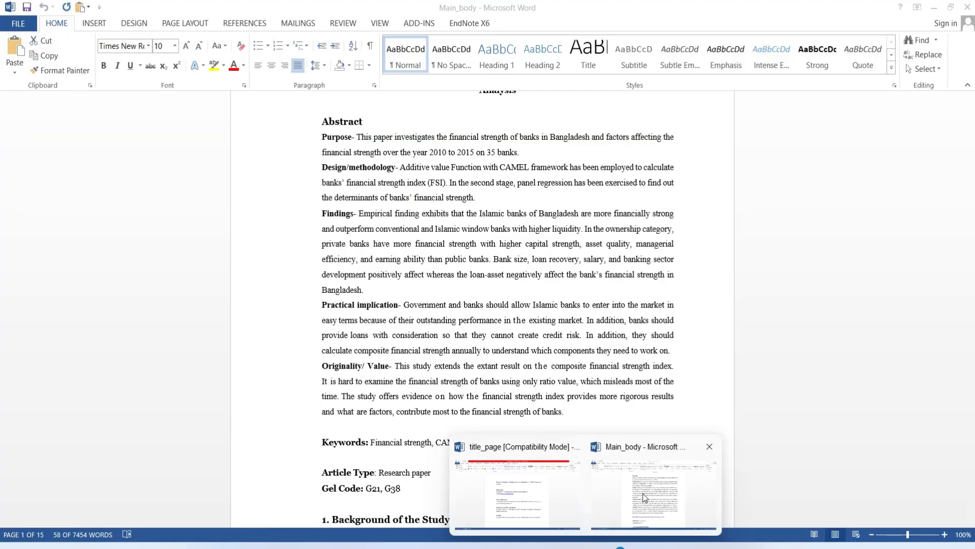
{"action": "left_click", "coordinate": [653, 485]}
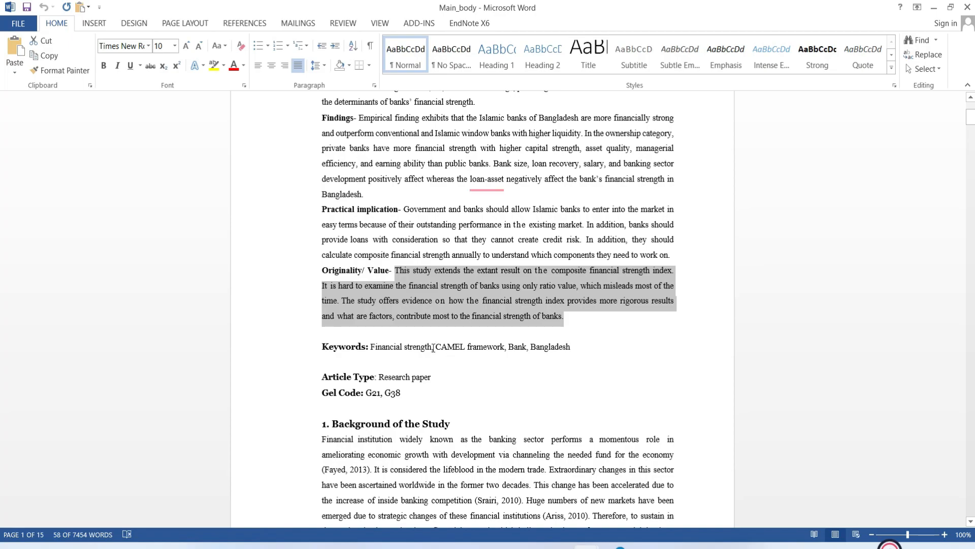
{"action": "left_click_drag", "start_coordinate": [432, 348], "coordinate": [381, 349]}
{"action": "key", "text": "ctrl+c"}
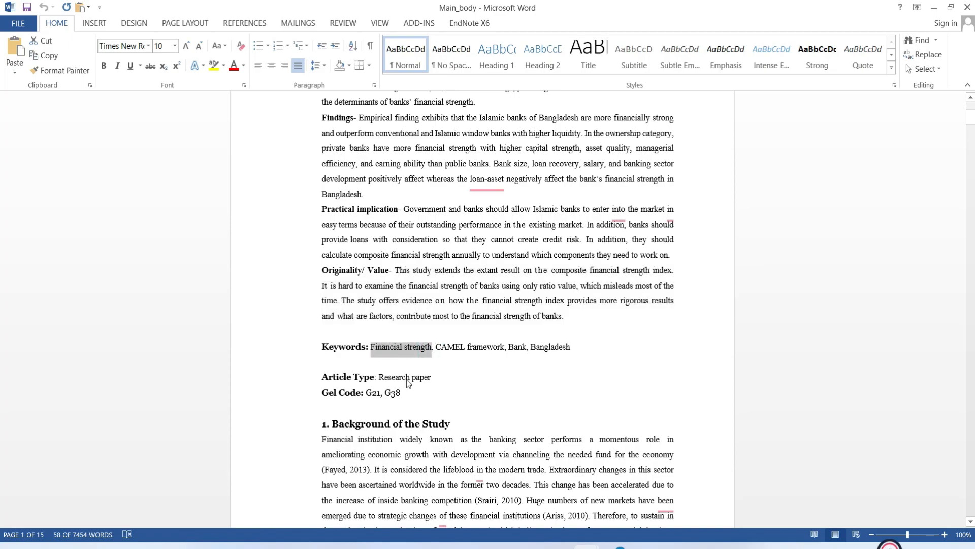
{"action": "mouse_move", "coordinate": [602, 543]}
{"action": "left_click", "coordinate": [588, 500]}
{"action": "left_click", "coordinate": [373, 302]}
{"action": "key", "text": "ctrl+v"}
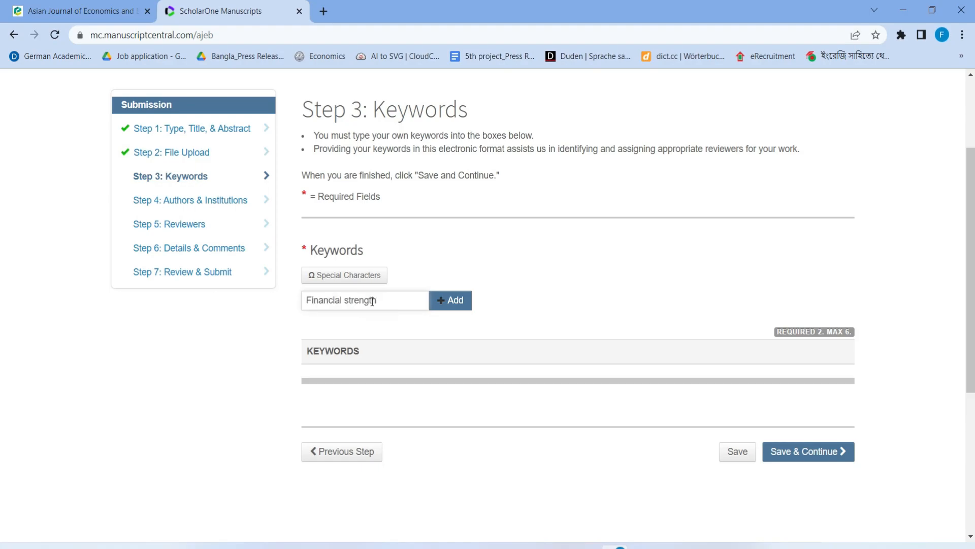
{"action": "left_click", "coordinate": [463, 306]}
{"action": "left_click", "coordinate": [375, 301]}
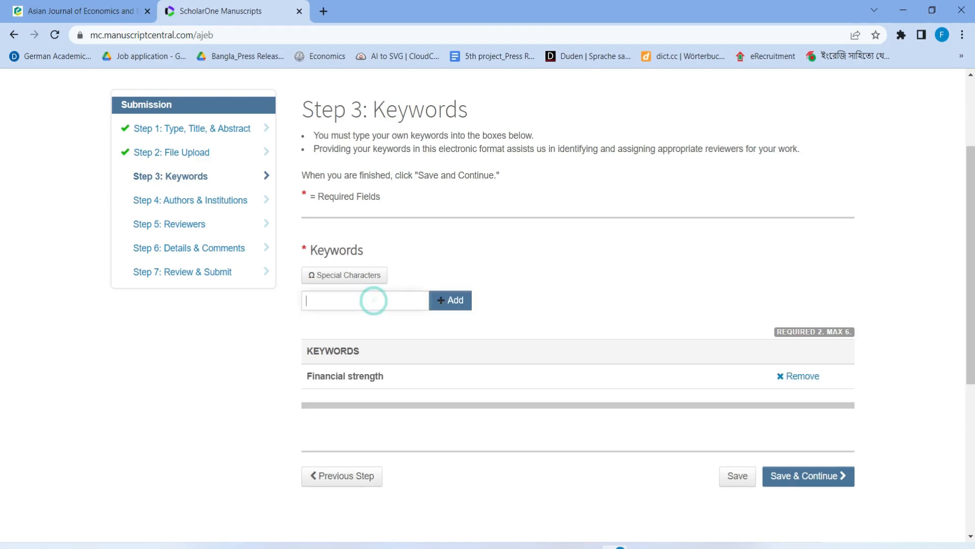
Copy 'CAMEL framework' from the Word Keywords line and paste it into the keyword box
{"action": "mouse_move", "coordinate": [617, 545]}
{"action": "left_click", "coordinate": [615, 468]}
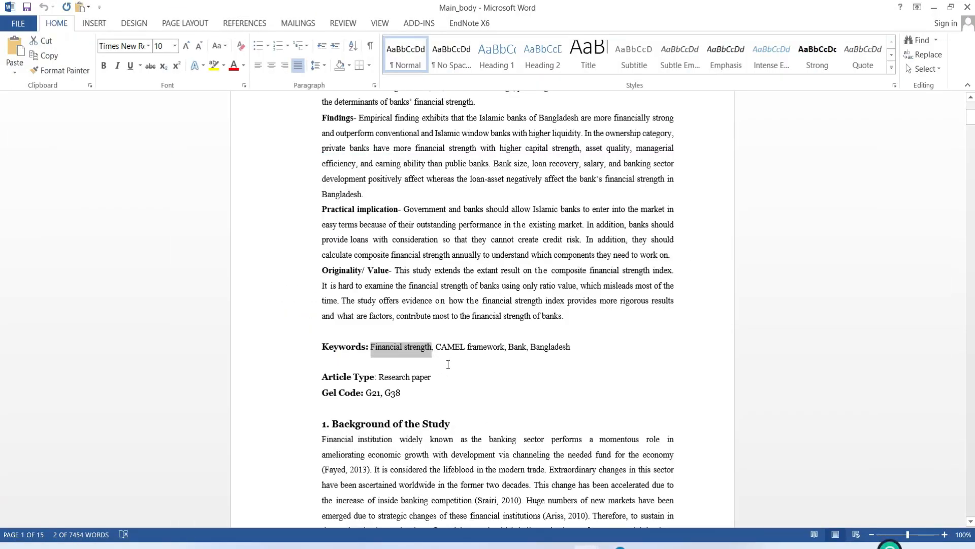
{"action": "left_click_drag", "start_coordinate": [436, 346], "coordinate": [504, 347]}
{"action": "key", "text": "ctrl+c"}
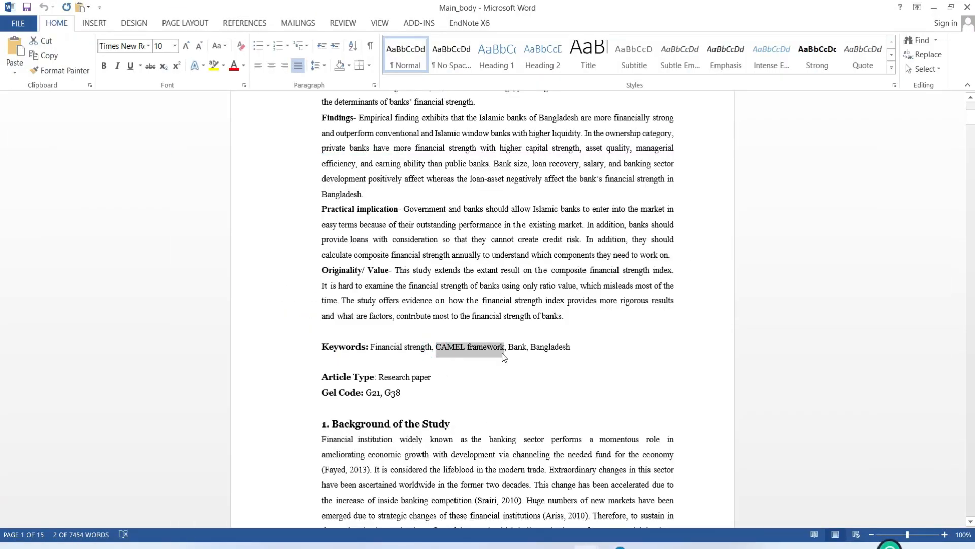
{"action": "left_click", "coordinate": [592, 546]}
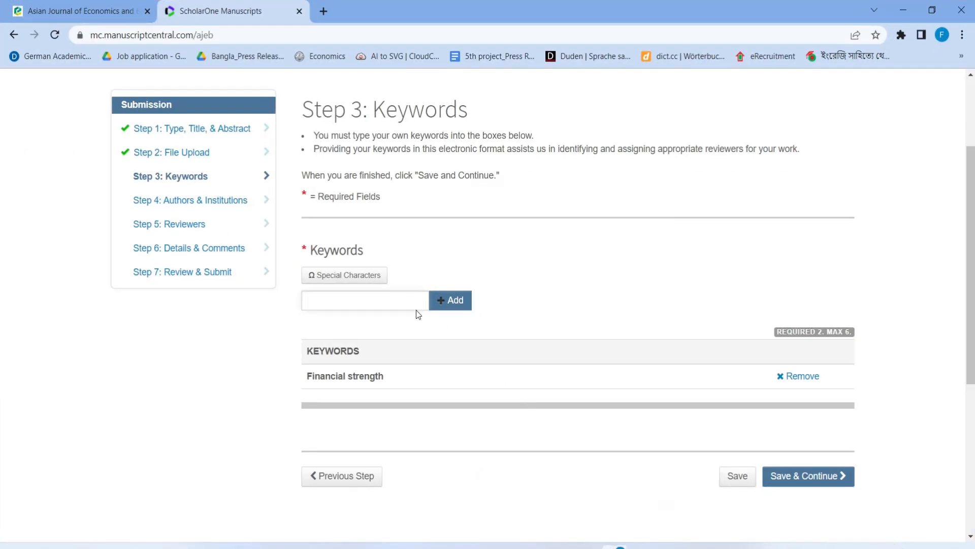
{"action": "key", "text": "ctrl+v"}
Add 'CAMEL framework' as the second keyword alongside 'Financial strength'
{"action": "left_click", "coordinate": [450, 300]}
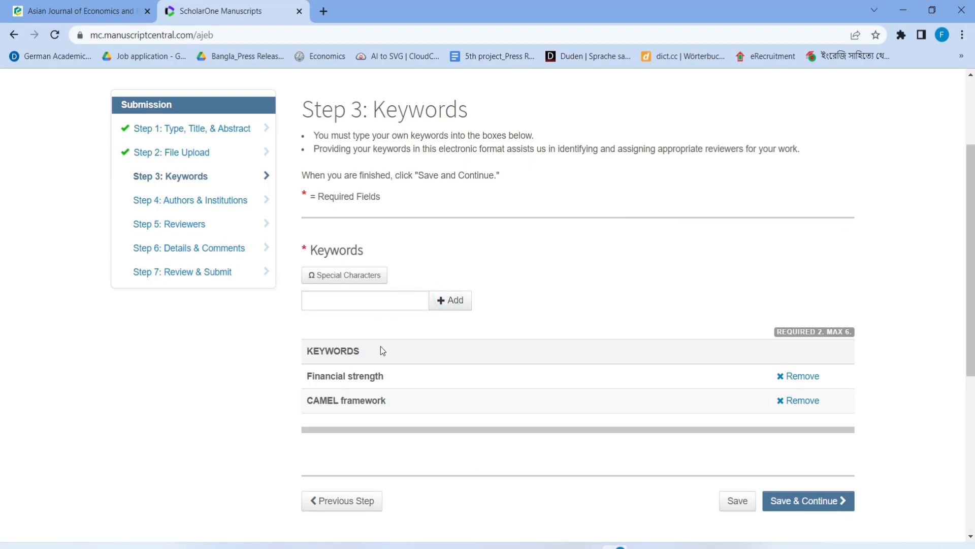
{"action": "scroll", "coordinate": [355, 340], "scroll_direction": "down", "scroll_amount": 3}
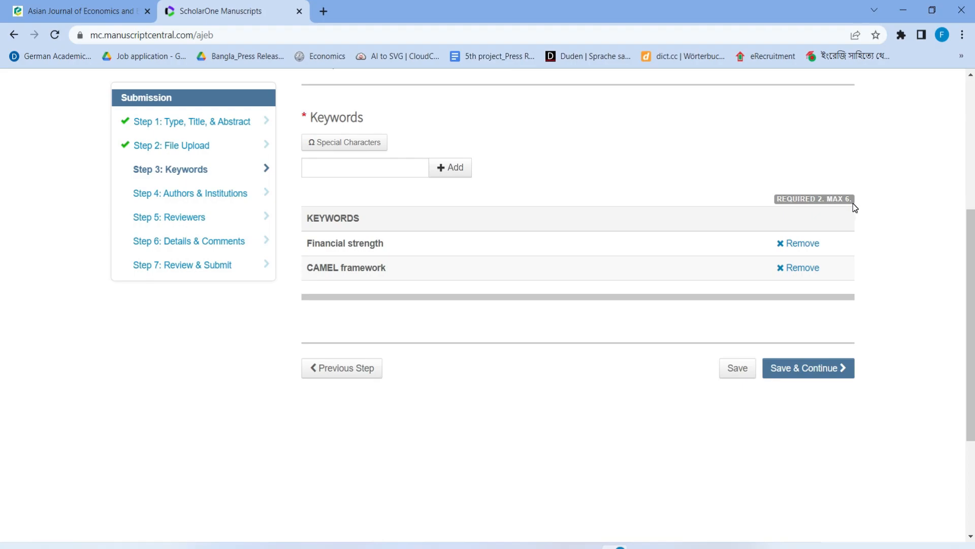
Save the keywords and move on to Step 4: Authors & Institutions
{"action": "left_click", "coordinate": [828, 376]}
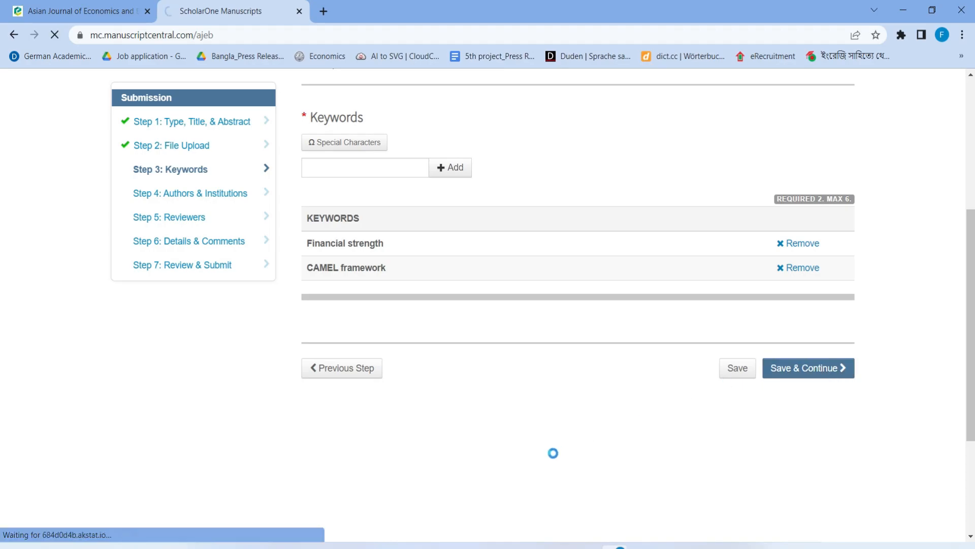
{"action": "scroll", "coordinate": [437, 297], "scroll_direction": "down", "scroll_amount": 5}
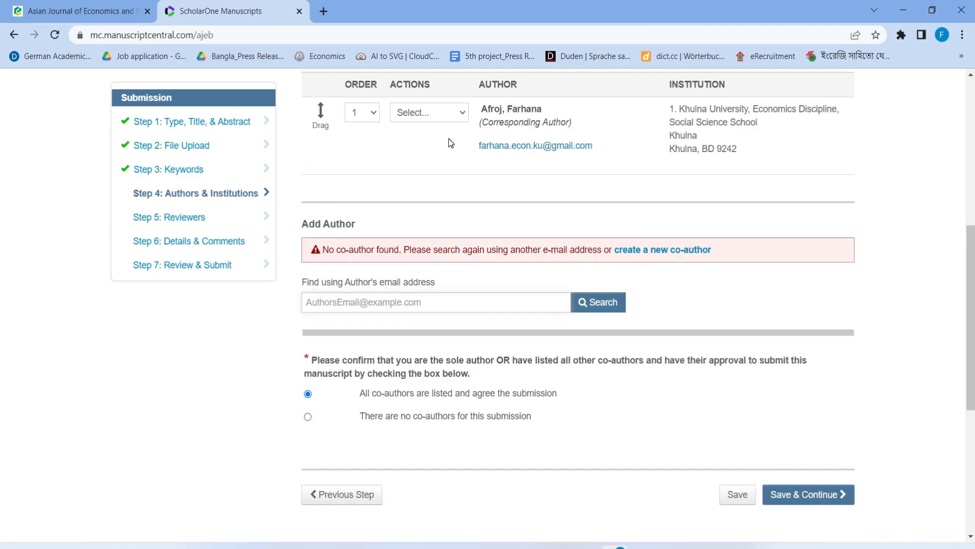
{"action": "scroll", "coordinate": [450, 140], "scroll_direction": "up", "scroll_amount": 3}
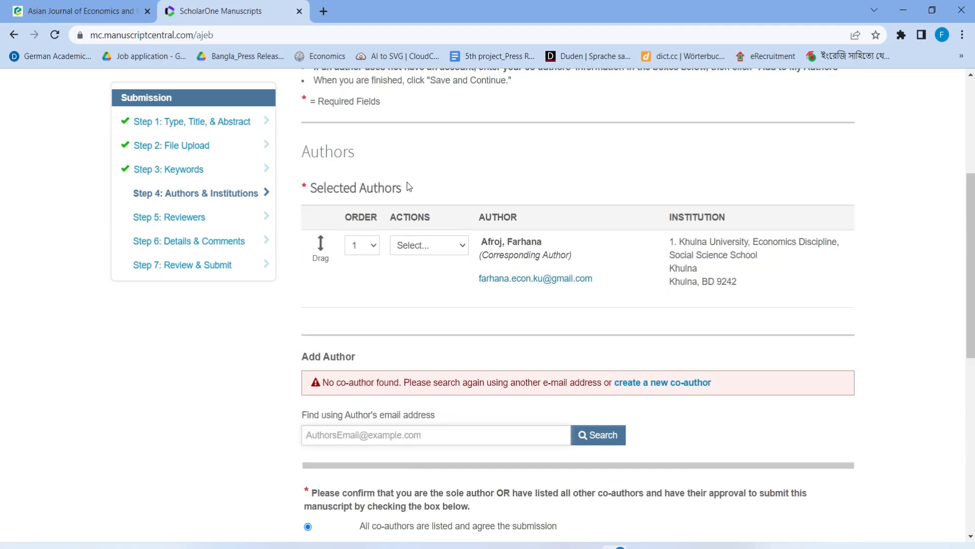
{"action": "scroll", "coordinate": [325, 294], "scroll_direction": "down", "scroll_amount": 2}
{"action": "scroll", "coordinate": [323, 294], "scroll_direction": "down", "scroll_amount": 1}
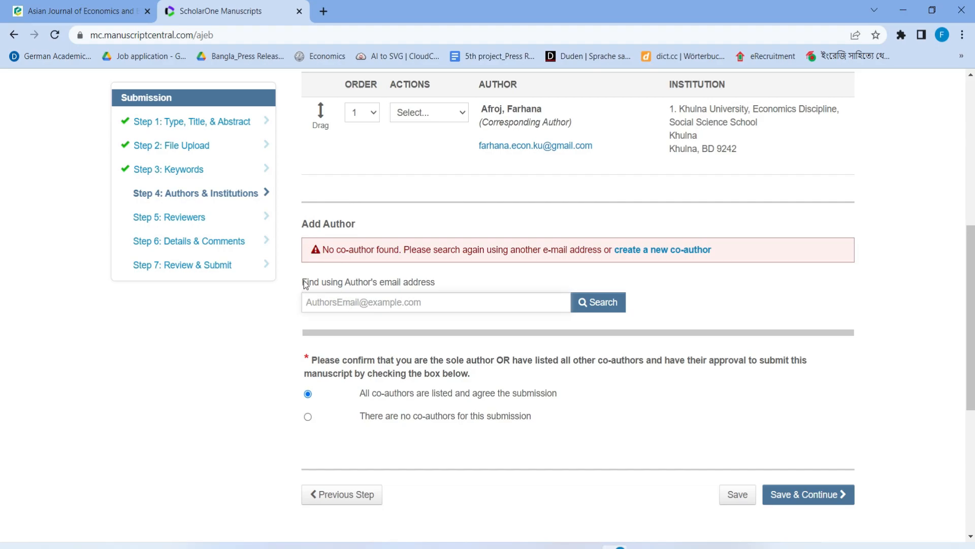
Search for a co-author by e-mail, which returns no co-author found
{"action": "left_click", "coordinate": [325, 302]}
{"action": "left_click", "coordinate": [431, 299]}
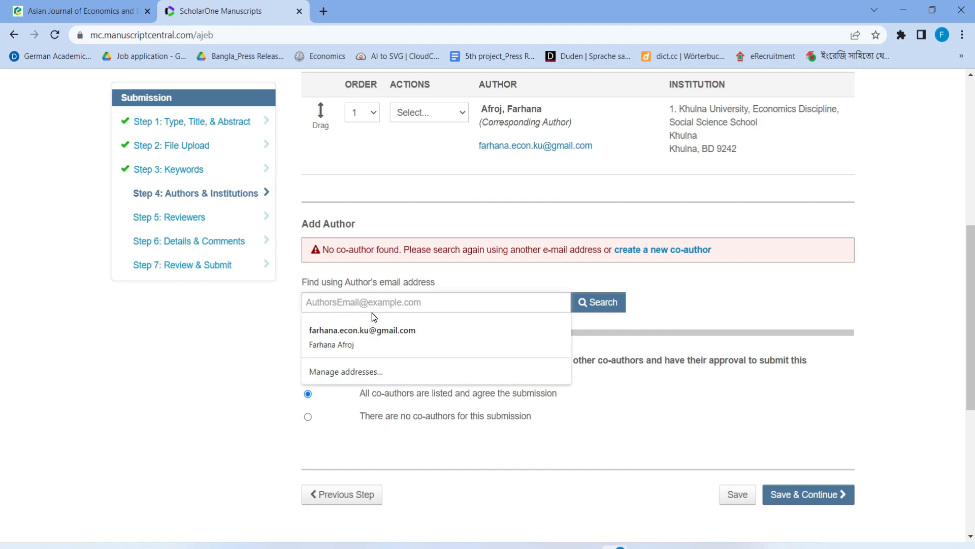
{"action": "left_click", "coordinate": [590, 303]}
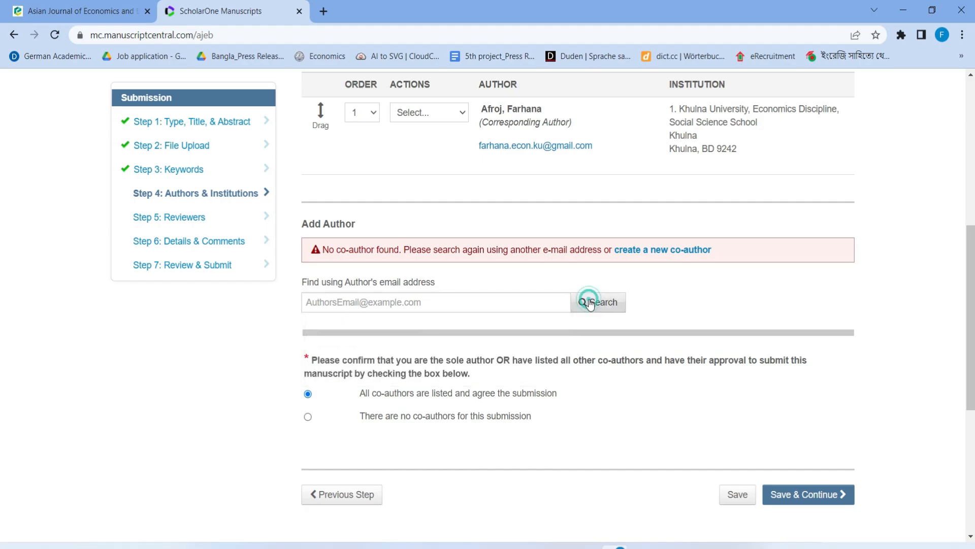
Open the create-new-co-author form, then close it without adding anyone
{"action": "left_click", "coordinate": [698, 257]}
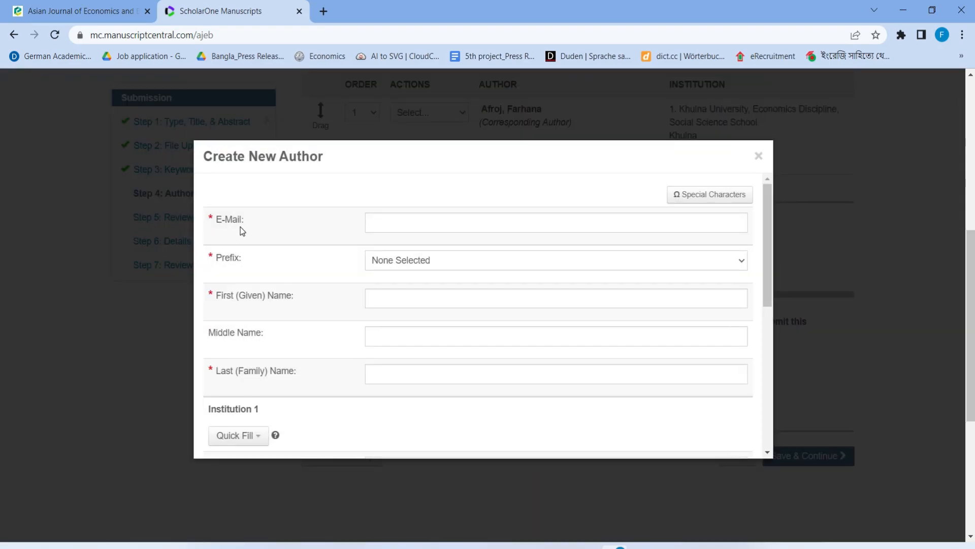
{"action": "scroll", "coordinate": [378, 220], "scroll_direction": "up", "scroll_amount": 1}
{"action": "scroll", "coordinate": [379, 220], "scroll_direction": "down", "scroll_amount": 2}
{"action": "scroll", "coordinate": [380, 222], "scroll_direction": "up", "scroll_amount": 2}
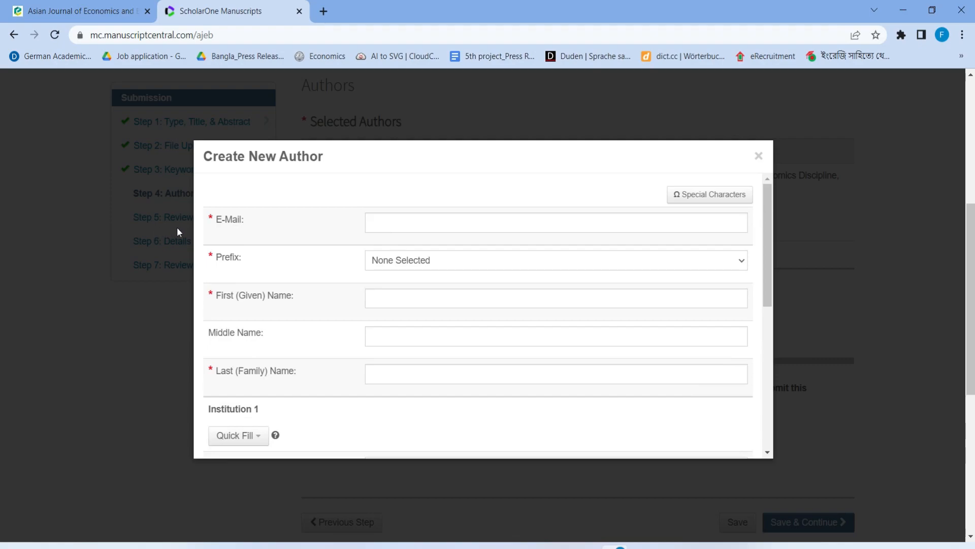
{"action": "left_click", "coordinate": [420, 223]}
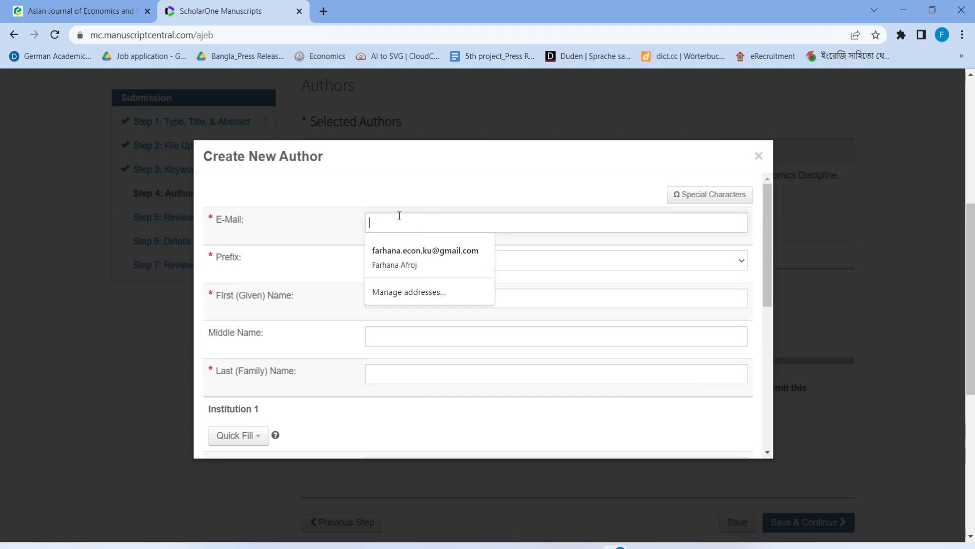
{"action": "left_click", "coordinate": [299, 255]}
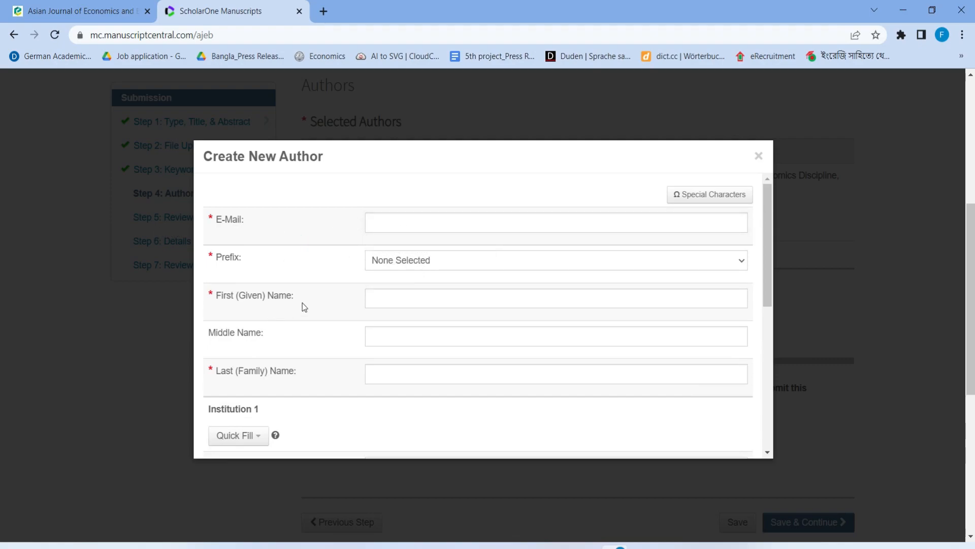
{"action": "scroll", "coordinate": [303, 303], "scroll_direction": "down", "scroll_amount": 3}
{"action": "scroll", "coordinate": [288, 295], "scroll_direction": "down", "scroll_amount": 4}
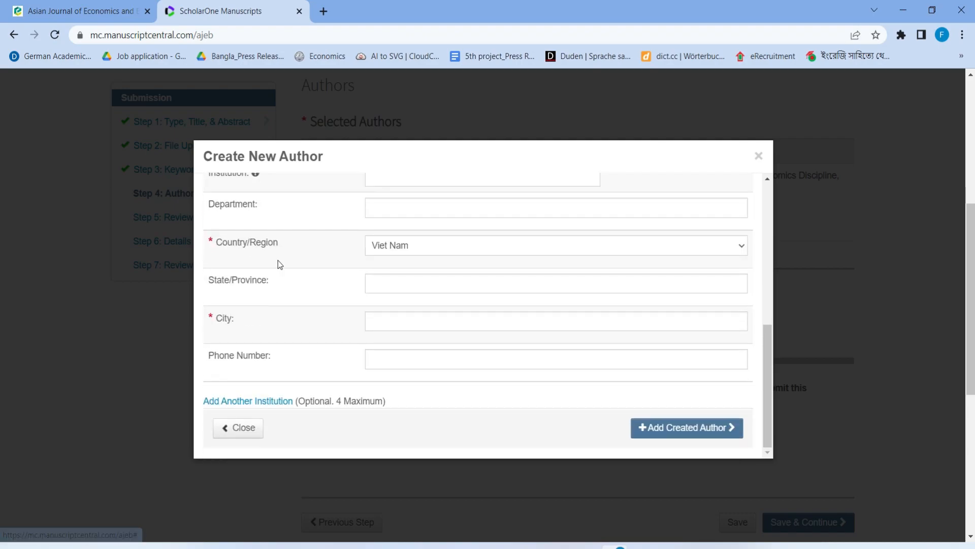
{"action": "scroll", "coordinate": [281, 327], "scroll_direction": "down", "scroll_amount": 4}
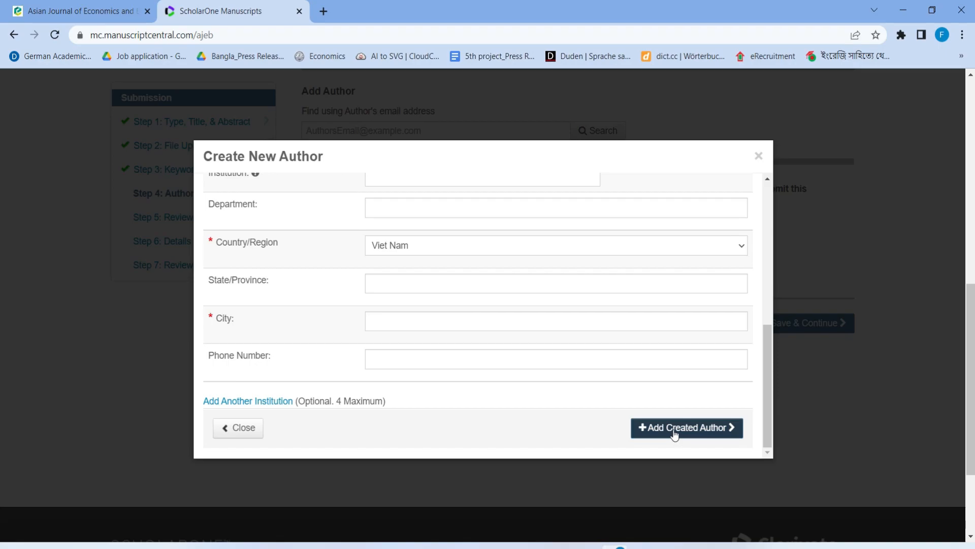
{"action": "left_click", "coordinate": [758, 156]}
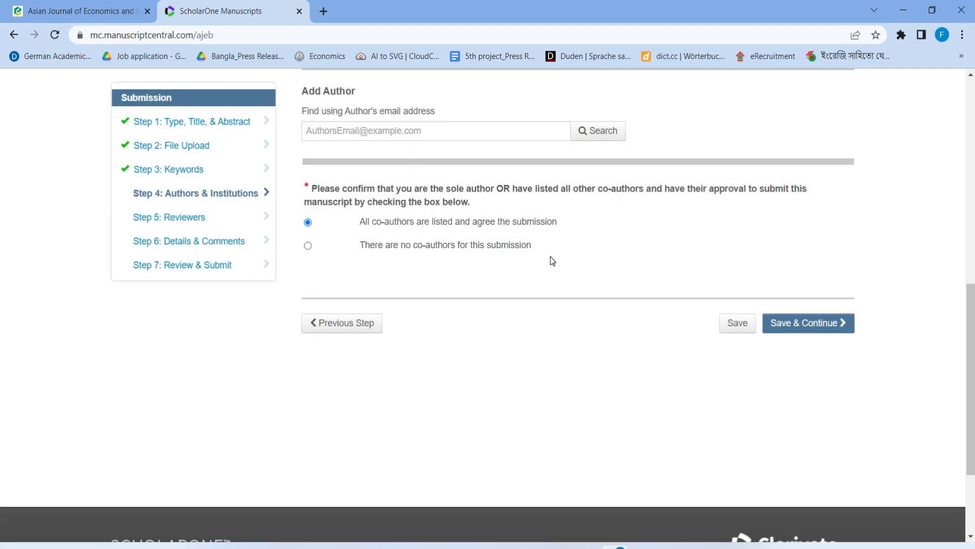
{"action": "scroll", "coordinate": [551, 259], "scroll_direction": "up", "scroll_amount": 5}
{"action": "scroll", "coordinate": [544, 267], "scroll_direction": "down", "scroll_amount": 3}
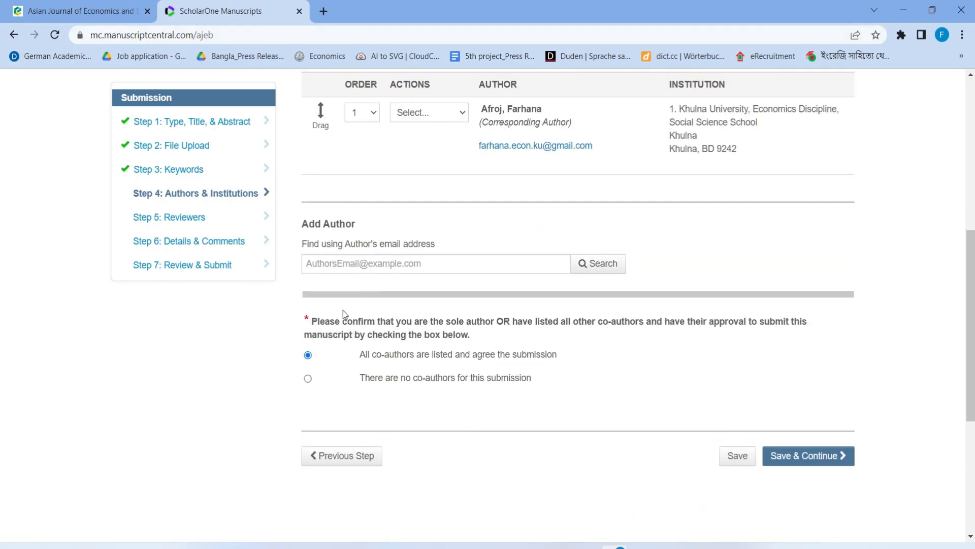
Declare there are no co-authors for this submission and save the authors step
{"action": "left_click", "coordinate": [309, 356]}
{"action": "left_click", "coordinate": [308, 382]}
{"action": "left_click", "coordinate": [819, 465]}
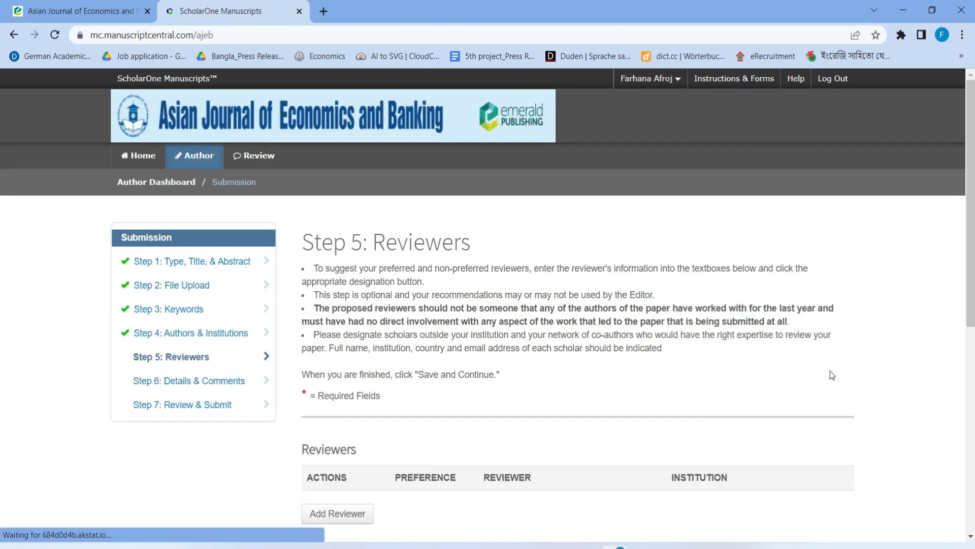
Close the Add Reviewer form without suggesting anyone and save Step 5: Reviewers
{"action": "scroll", "coordinate": [386, 356], "scroll_direction": "down", "scroll_amount": 1}
{"action": "scroll", "coordinate": [401, 352], "scroll_direction": "down", "scroll_amount": 2}
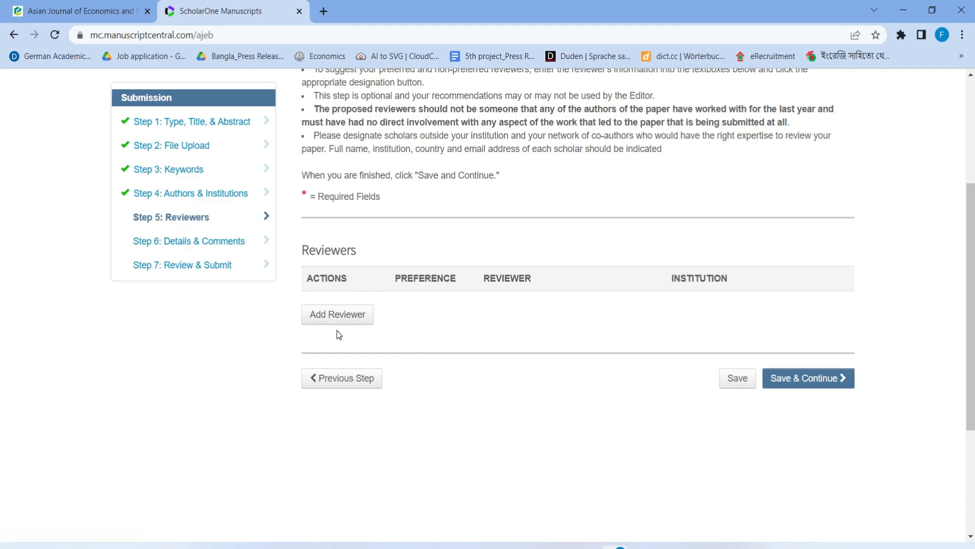
{"action": "left_click", "coordinate": [339, 314]}
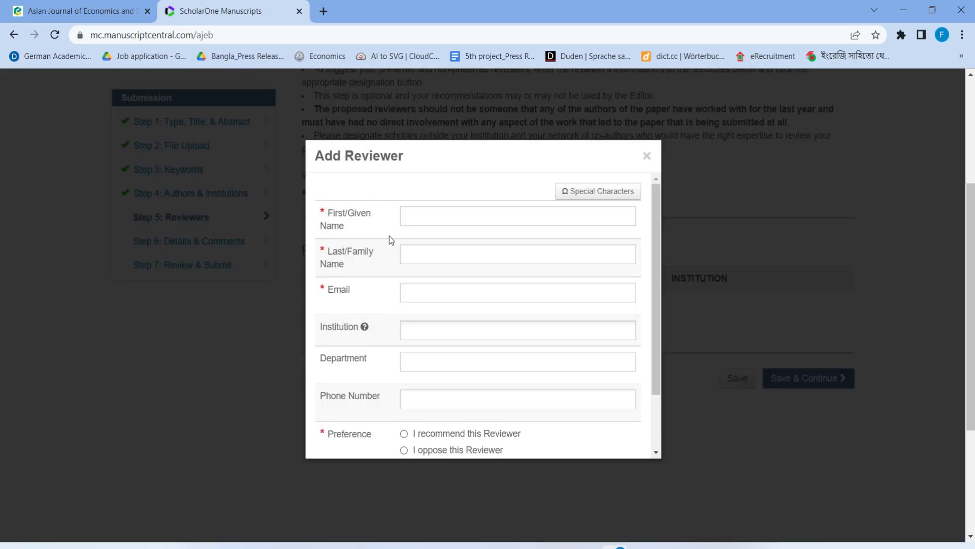
{"action": "scroll", "coordinate": [389, 236], "scroll_direction": "down", "scroll_amount": 2}
{"action": "left_click", "coordinate": [650, 159]}
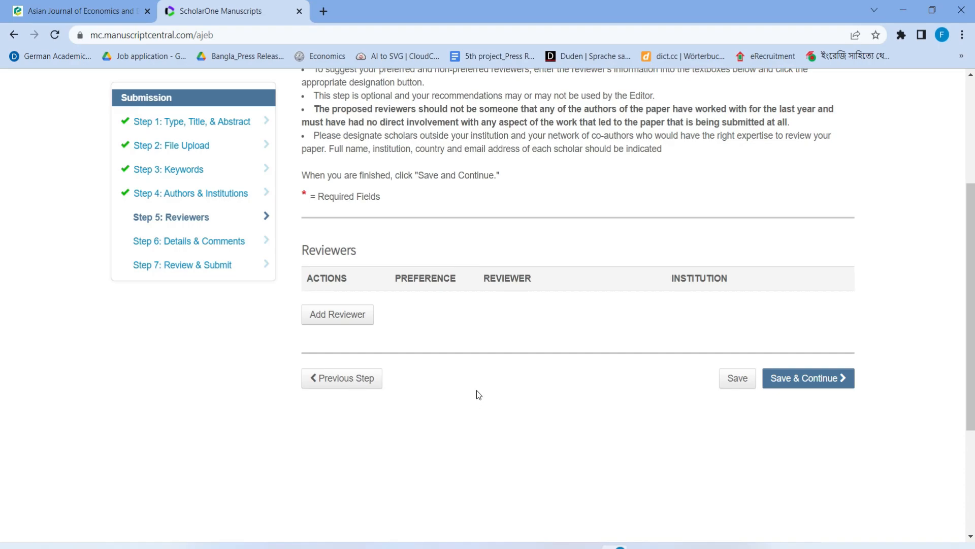
{"action": "left_click", "coordinate": [821, 378]}
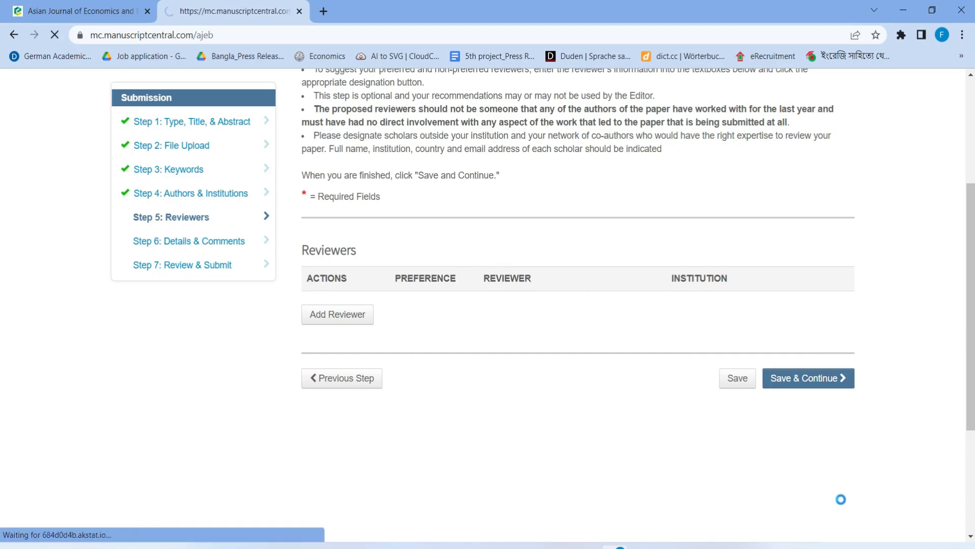
Answer No to funding and enter 1 figure and 4 tables
{"action": "scroll", "coordinate": [355, 268], "scroll_direction": "down", "scroll_amount": 8}
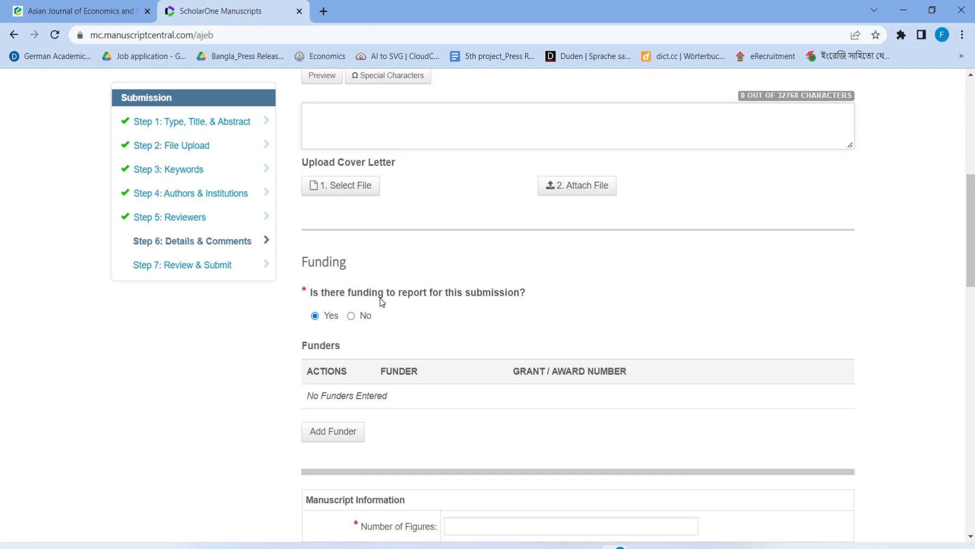
{"action": "left_click", "coordinate": [351, 316]}
{"action": "scroll", "coordinate": [352, 319], "scroll_direction": "down", "scroll_amount": 2}
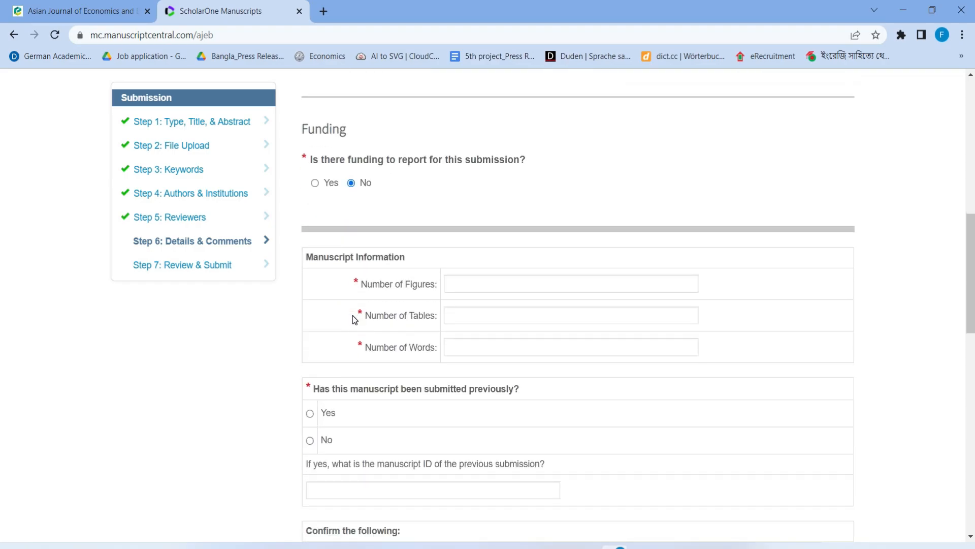
{"action": "scroll", "coordinate": [342, 258], "scroll_direction": "down", "scroll_amount": 1}
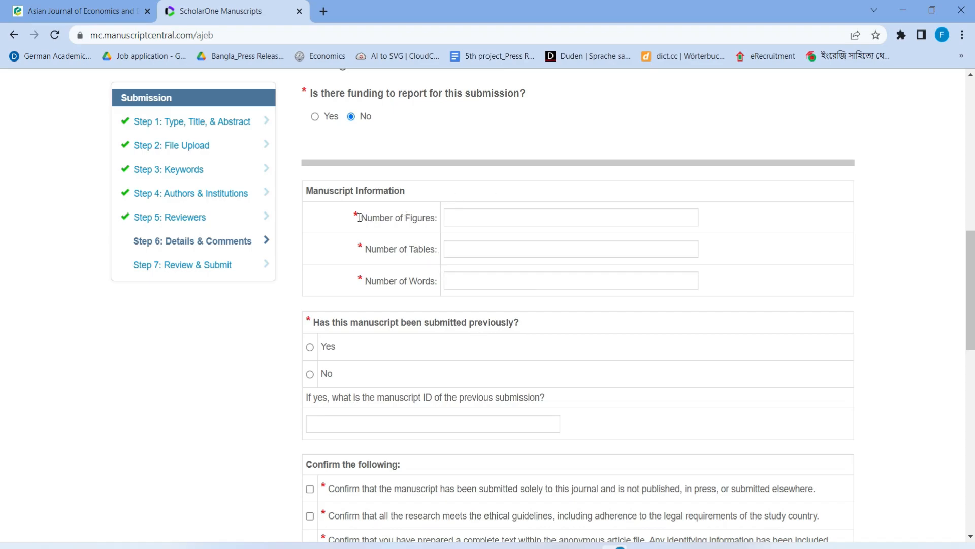
{"action": "left_click", "coordinate": [470, 220]}
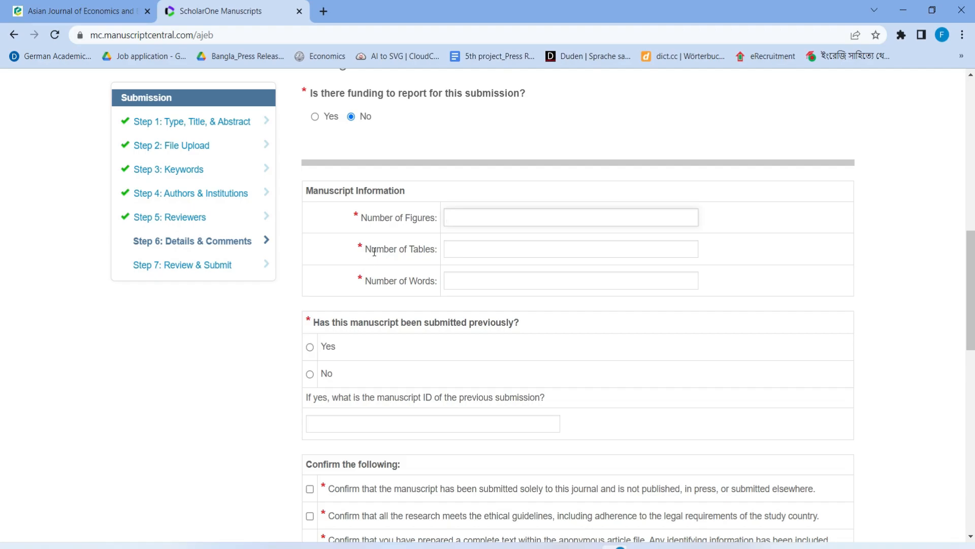
{"action": "left_click", "coordinate": [524, 247]}
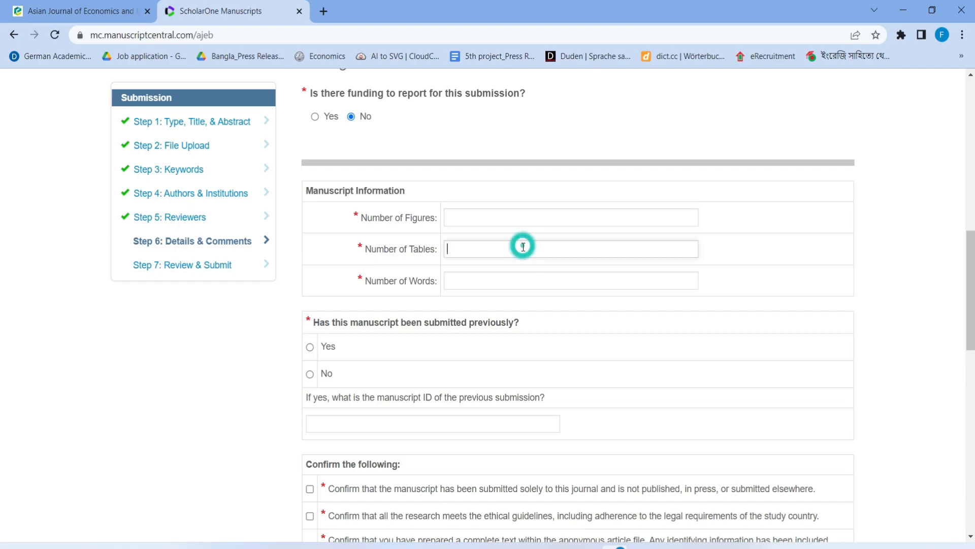
{"action": "left_click", "coordinate": [464, 216]}
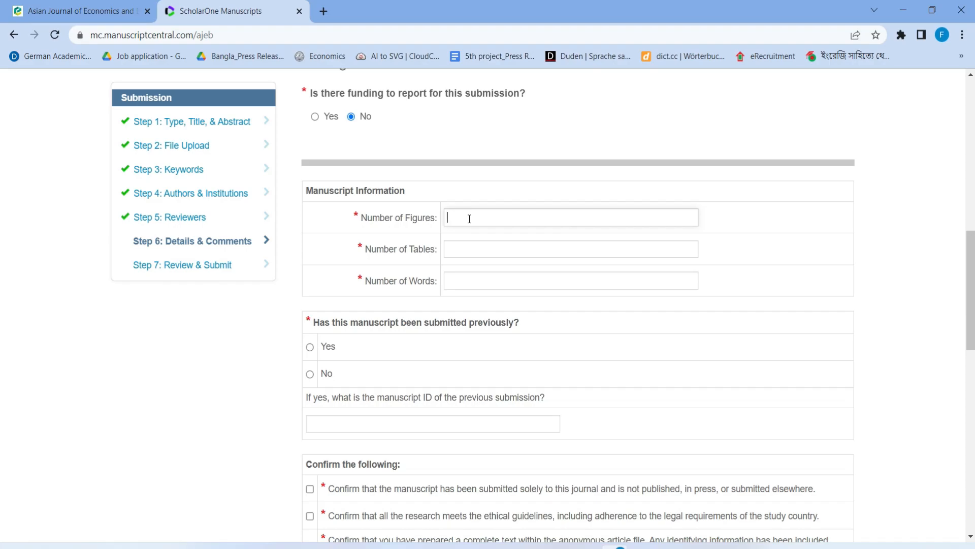
{"action": "left_click", "coordinate": [463, 255]}
{"action": "type", "text": "4"}
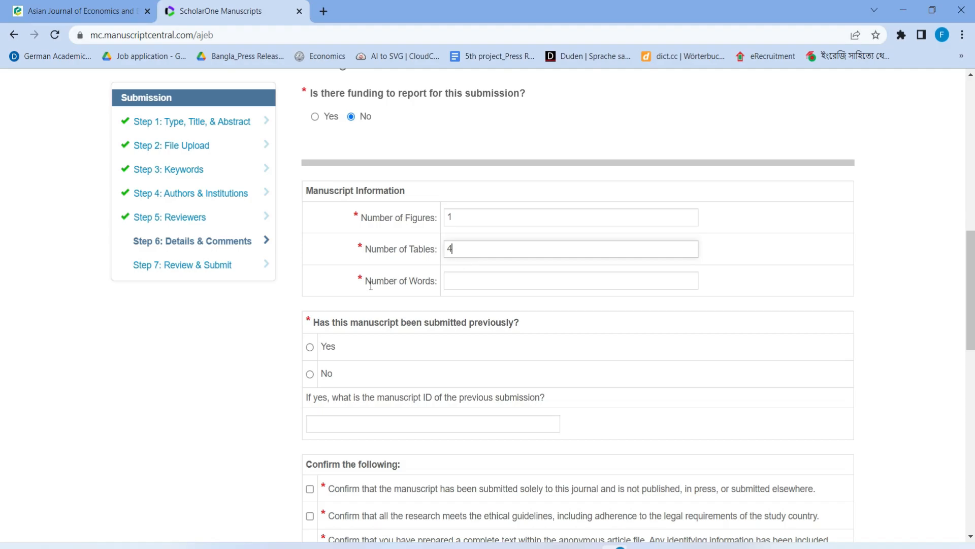
Check the Main_body manuscript's word count in Word, then return to the submission form
{"action": "left_click", "coordinate": [452, 282]}
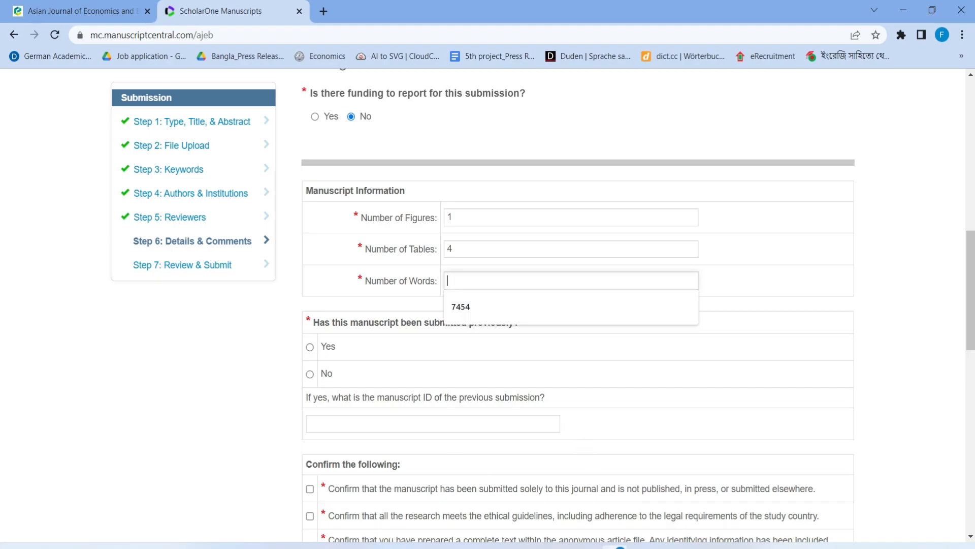
{"action": "left_click", "coordinate": [587, 547]}
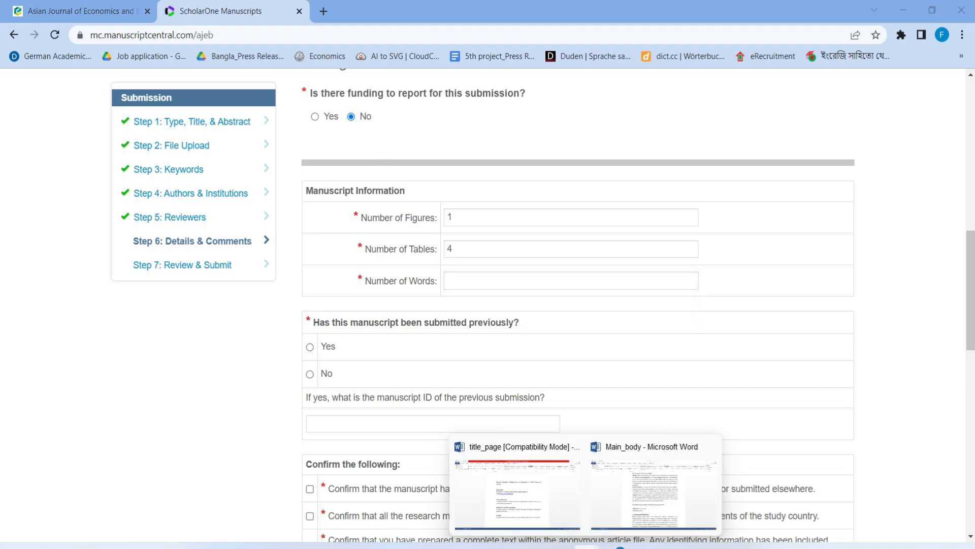
{"action": "left_click", "coordinate": [653, 491]}
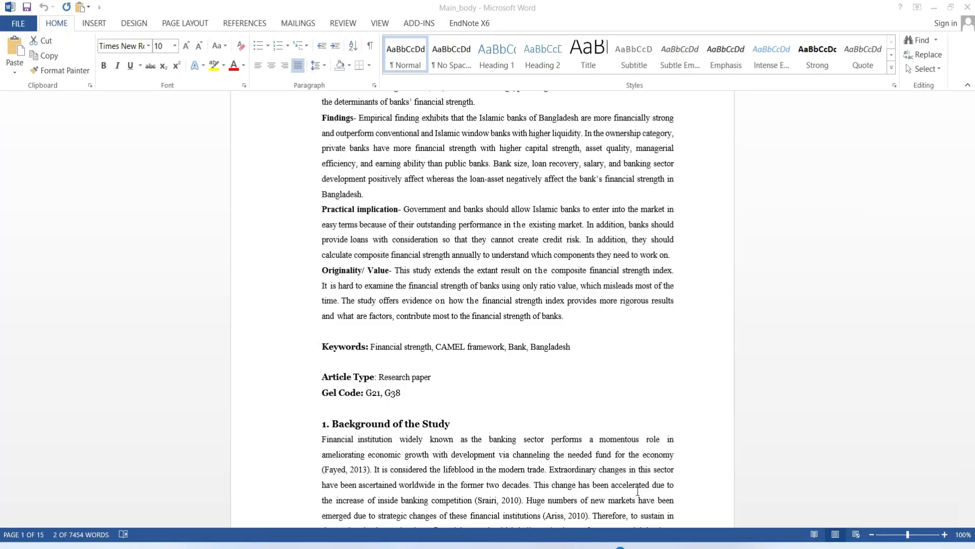
{"action": "scroll", "coordinate": [431, 406], "scroll_direction": "down", "scroll_amount": 1}
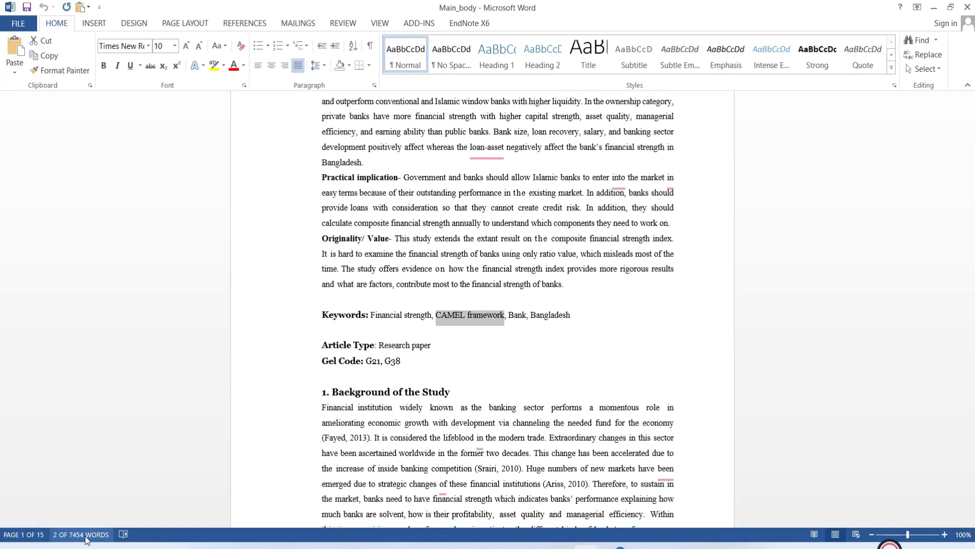
{"action": "left_click", "coordinate": [620, 546]}
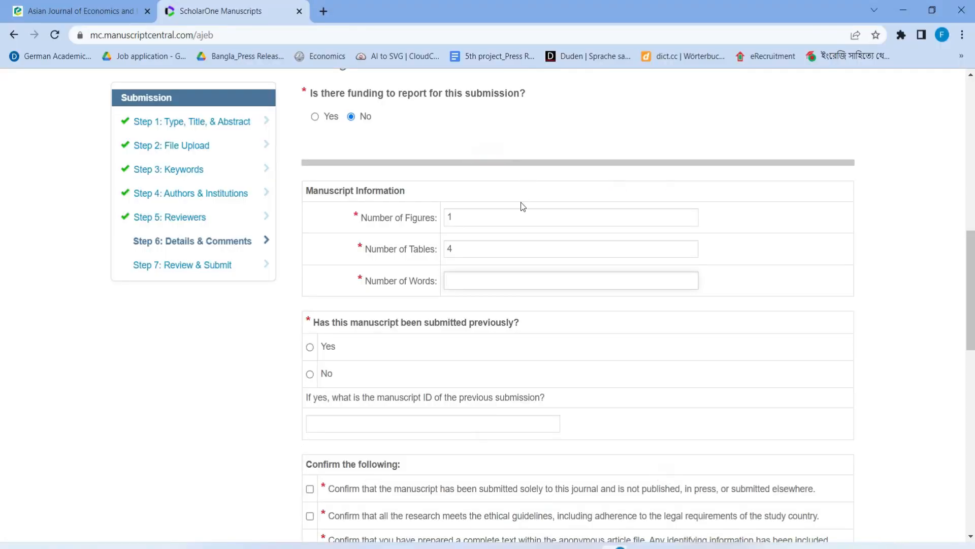
Enter 7454 as the word count and mark the manuscript as not previously submitted
{"action": "left_click", "coordinate": [501, 276]}
{"action": "type", "text": "7453"}
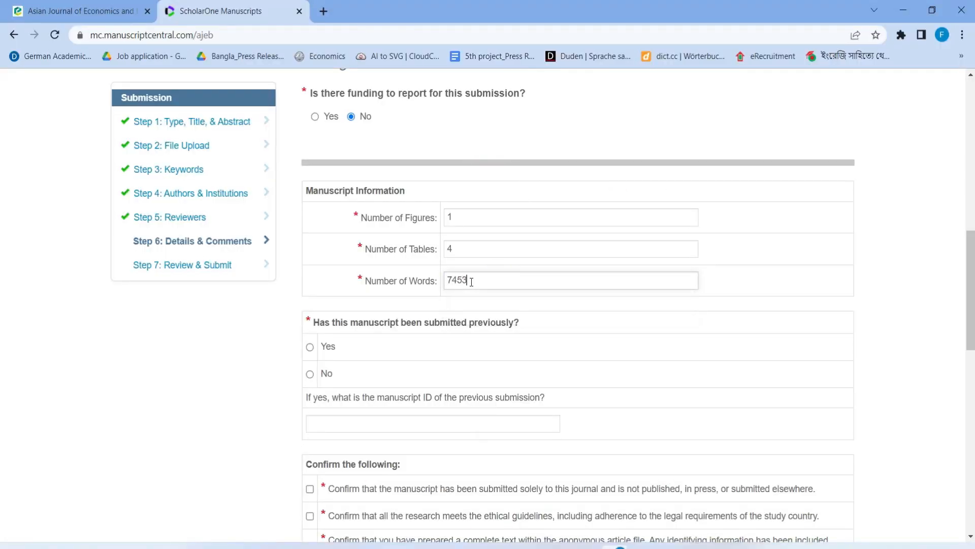
{"action": "key", "text": "BackSpace"}
{"action": "type", "text": "4"}
{"action": "scroll", "coordinate": [354, 282], "scroll_direction": "down", "scroll_amount": 1}
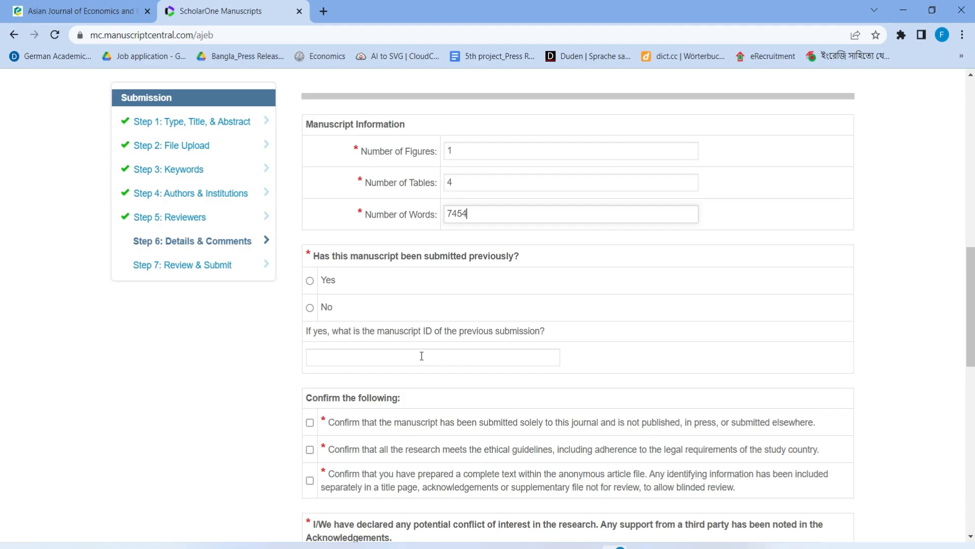
{"action": "left_click", "coordinate": [310, 308]}
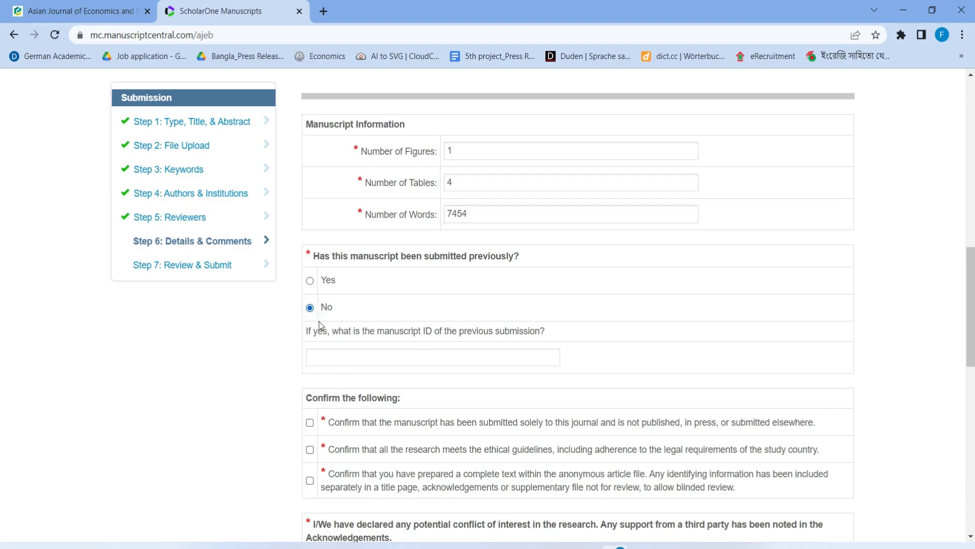
Tick the three confirmations (sole submission, ethics, anonymised) and set conflict of interest to Yes
{"action": "scroll", "coordinate": [332, 355], "scroll_direction": "down", "scroll_amount": 3}
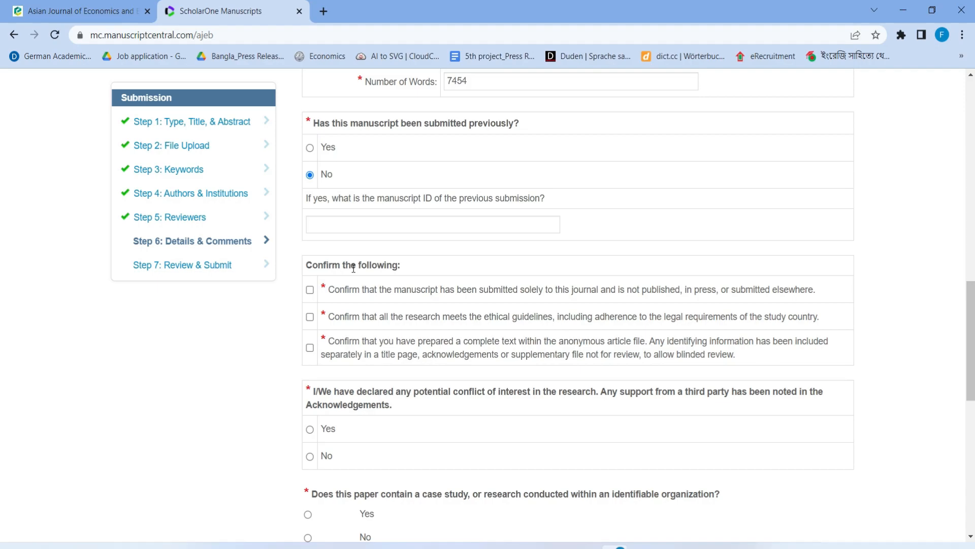
{"action": "left_click", "coordinate": [310, 289]}
{"action": "left_click", "coordinate": [310, 317]}
{"action": "left_click", "coordinate": [310, 348]}
{"action": "scroll", "coordinate": [421, 386], "scroll_direction": "down", "scroll_amount": 3}
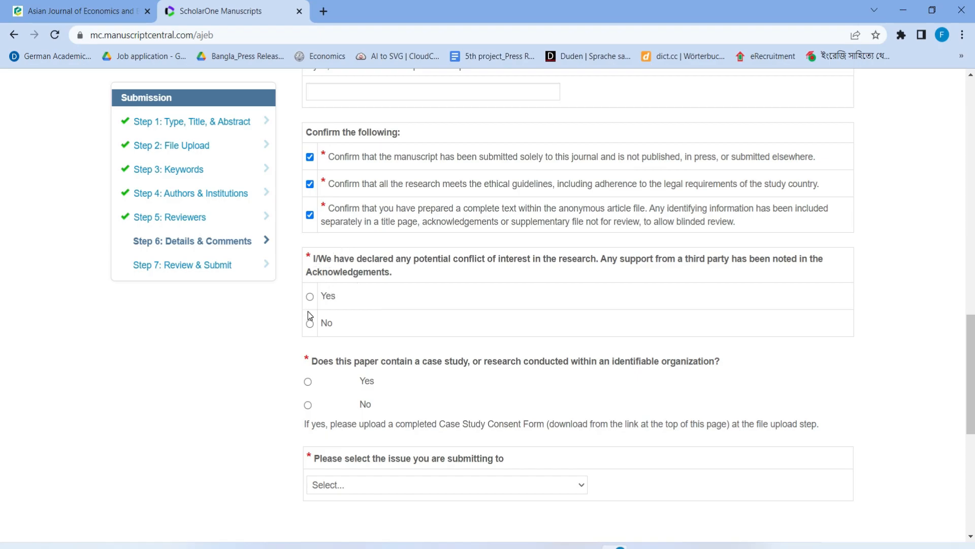
{"action": "left_click", "coordinate": [311, 299]}
{"action": "scroll", "coordinate": [325, 304], "scroll_direction": "down", "scroll_amount": 3}
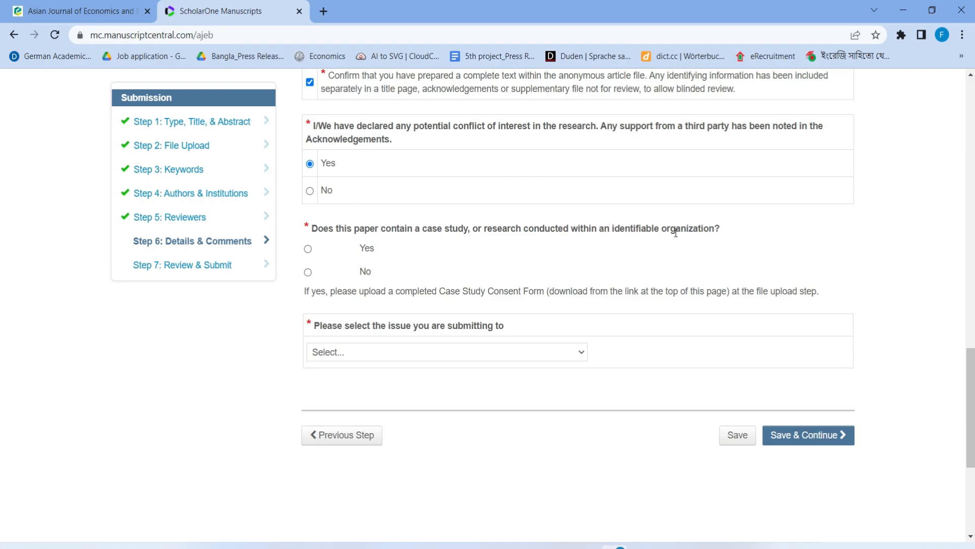
Answer No to the case-study question, choose Regular Issue as the issue, and save Step 6
{"action": "left_click", "coordinate": [308, 272]}
{"action": "scroll", "coordinate": [310, 271], "scroll_direction": "down", "scroll_amount": 1}
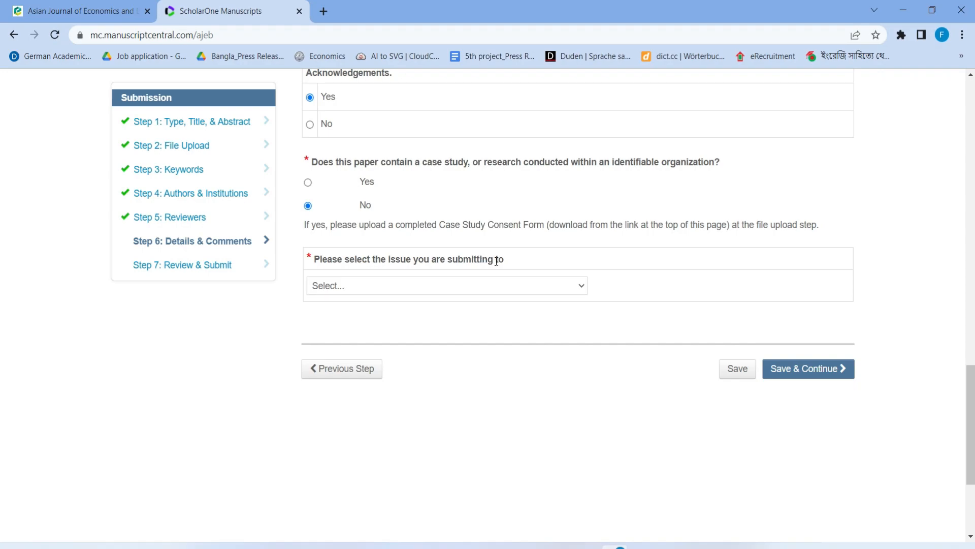
{"action": "left_click", "coordinate": [539, 287]}
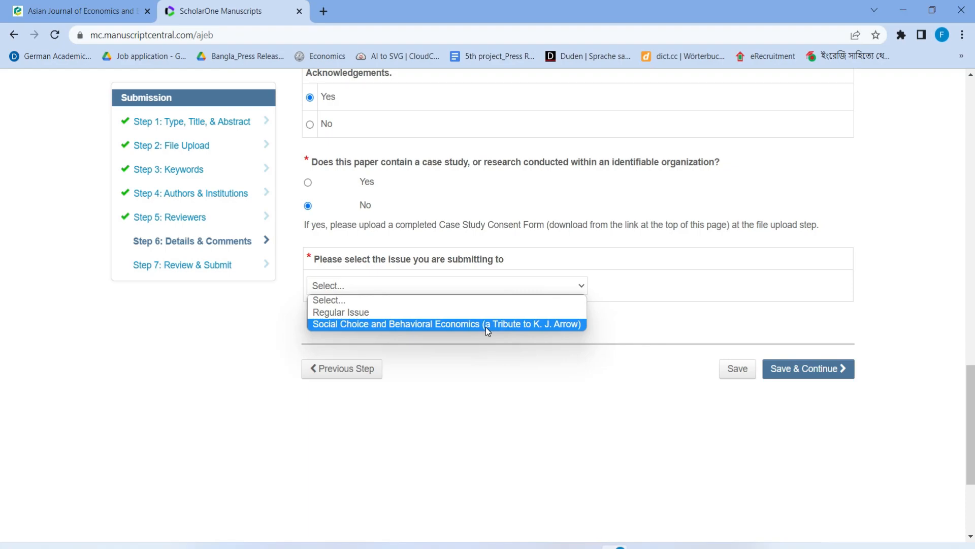
{"action": "left_click", "coordinate": [351, 315]}
{"action": "scroll", "coordinate": [434, 338], "scroll_direction": "down", "scroll_amount": 3}
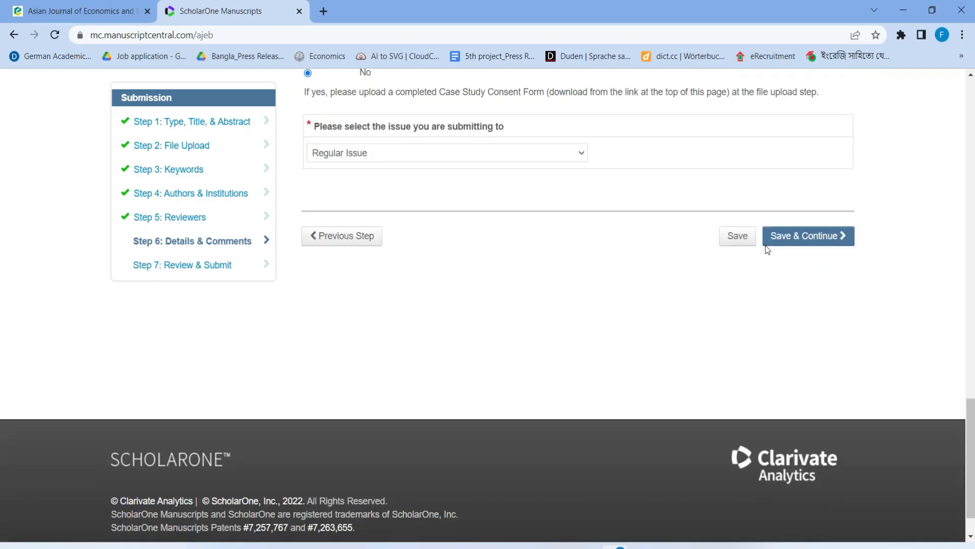
{"action": "left_click", "coordinate": [795, 241]}
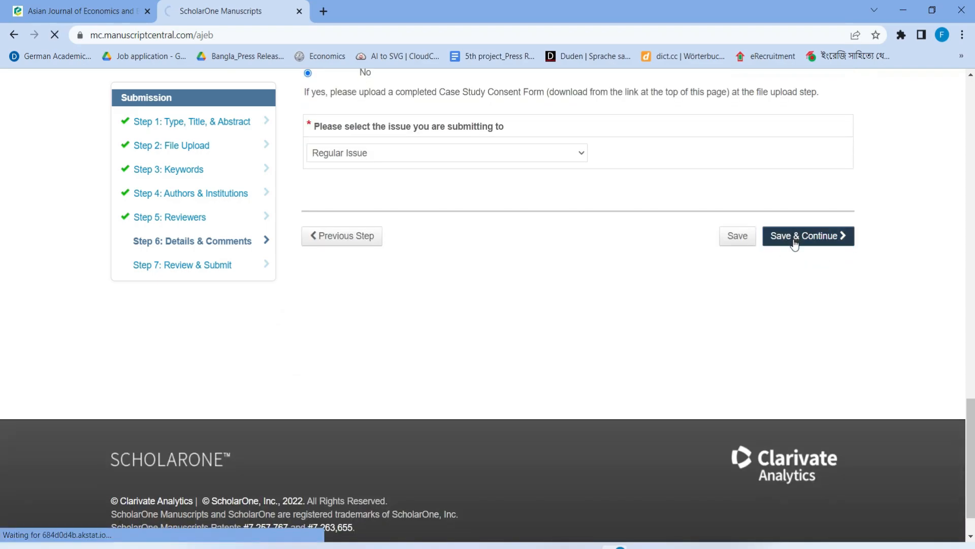
Scroll through the Step 7 Verify Step Information summary down to the View Proof section
{"action": "scroll", "coordinate": [516, 382], "scroll_direction": "down", "scroll_amount": 4}
{"action": "scroll", "coordinate": [510, 370], "scroll_direction": "down", "scroll_amount": 4}
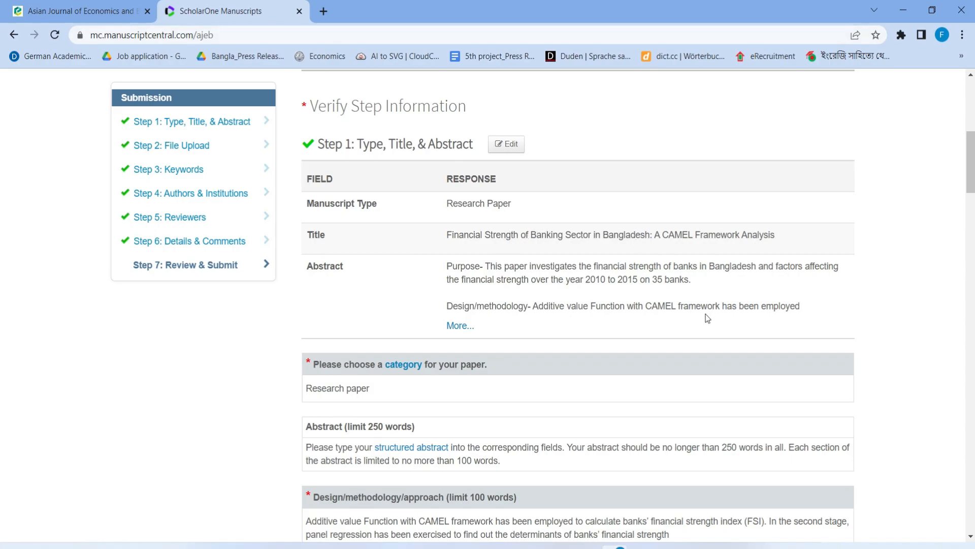
{"action": "scroll", "coordinate": [701, 318], "scroll_direction": "down", "scroll_amount": 5}
{"action": "scroll", "coordinate": [254, 253], "scroll_direction": "up", "scroll_amount": 10}
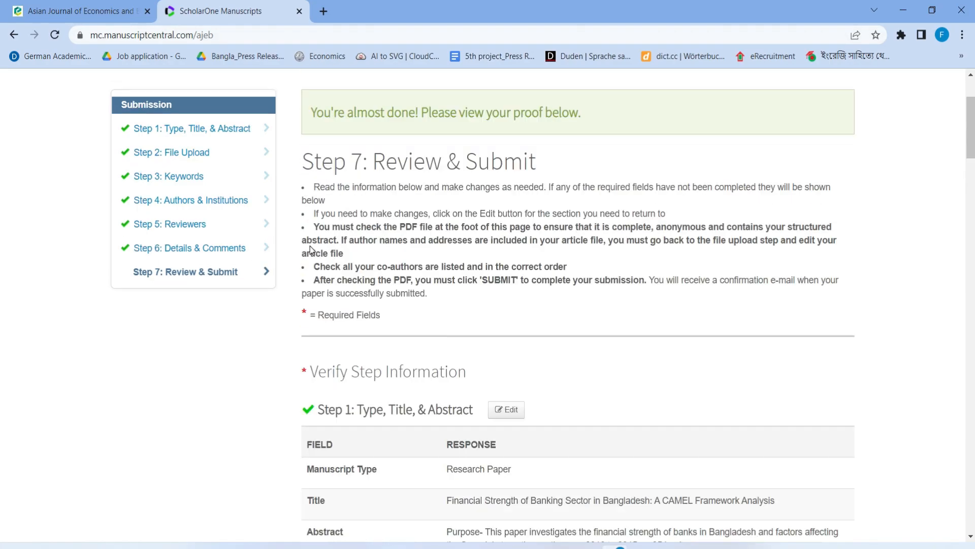
{"action": "scroll", "coordinate": [496, 381], "scroll_direction": "down", "scroll_amount": 3}
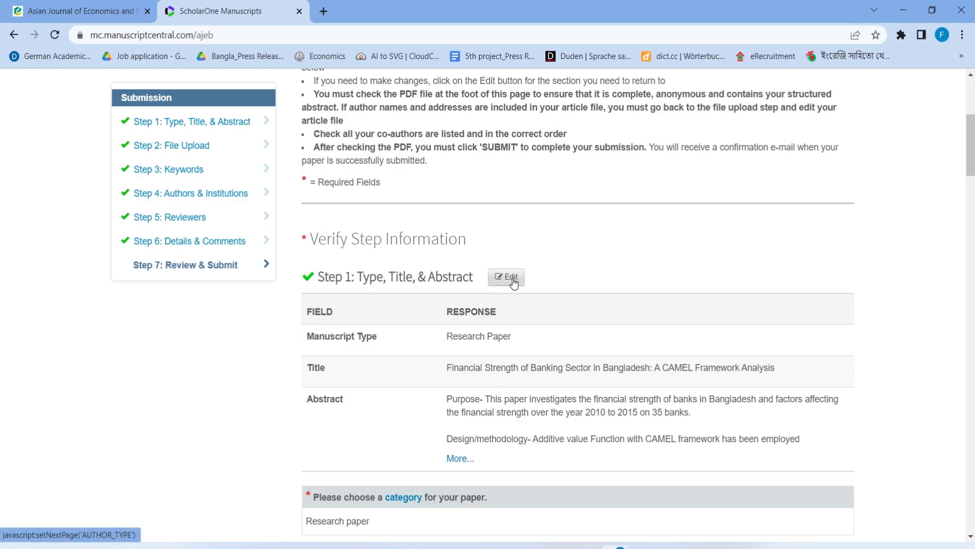
{"action": "scroll", "coordinate": [470, 212], "scroll_direction": "down", "scroll_amount": 12}
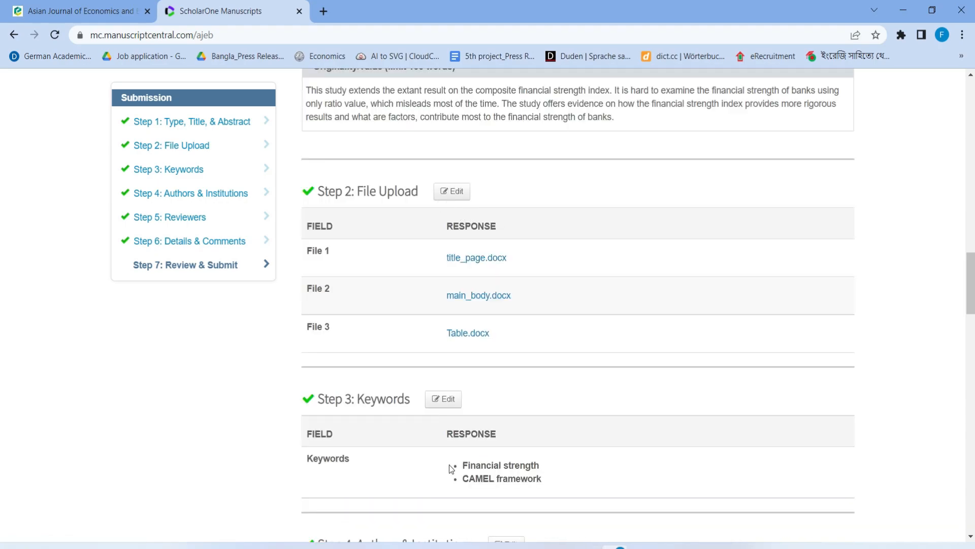
{"action": "scroll", "coordinate": [449, 464], "scroll_direction": "down", "scroll_amount": 5}
{"action": "scroll", "coordinate": [383, 403], "scroll_direction": "down", "scroll_amount": 15}
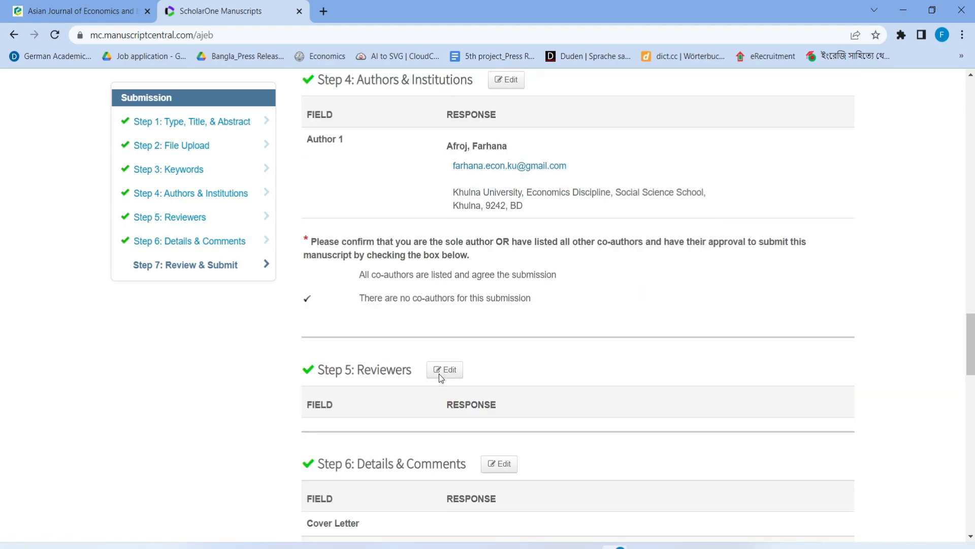
{"action": "scroll", "coordinate": [453, 360], "scroll_direction": "down", "scroll_amount": 8}
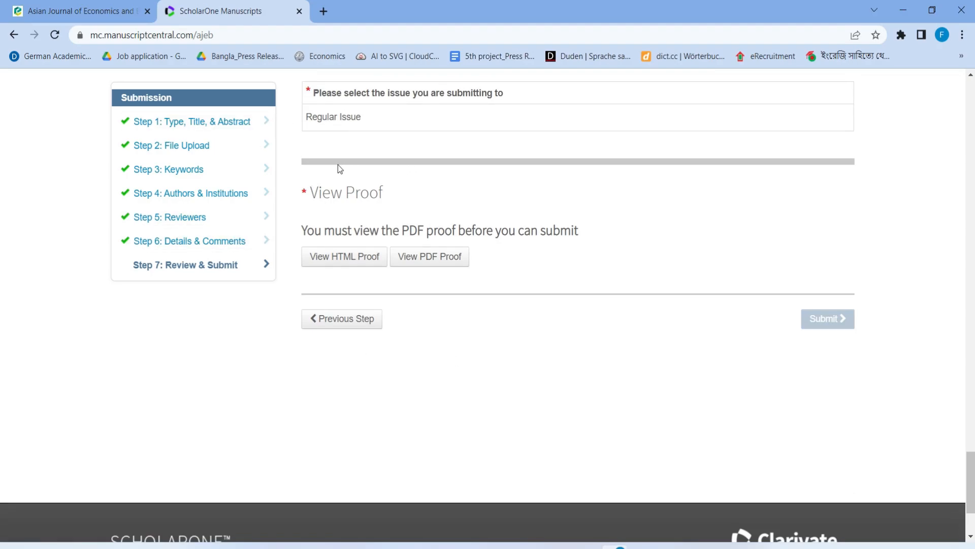
Look through the 25-page PDF proof in its popup window, then close it
{"action": "left_click", "coordinate": [450, 265]}
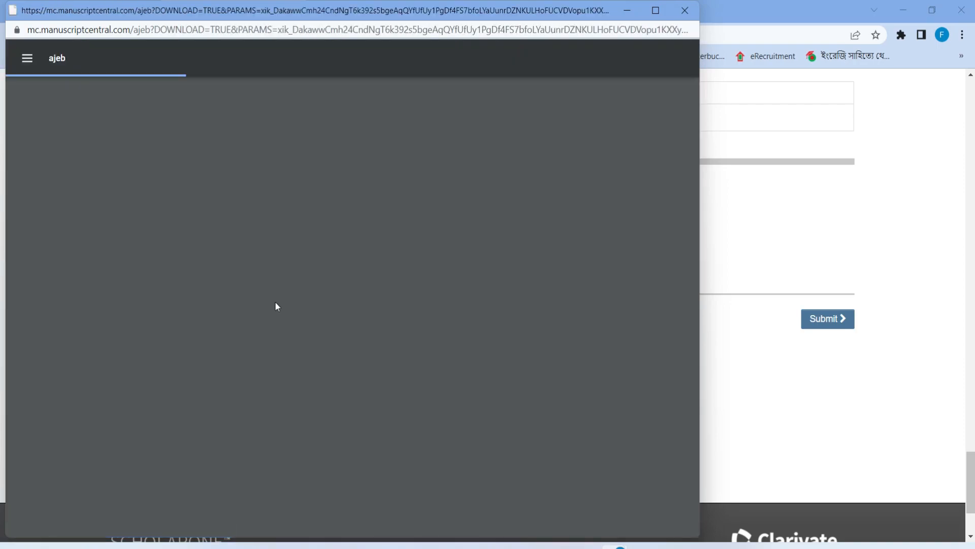
{"action": "scroll", "coordinate": [306, 297], "scroll_direction": "down", "scroll_amount": 1}
{"action": "scroll", "coordinate": [307, 285], "scroll_direction": "up", "scroll_amount": 1}
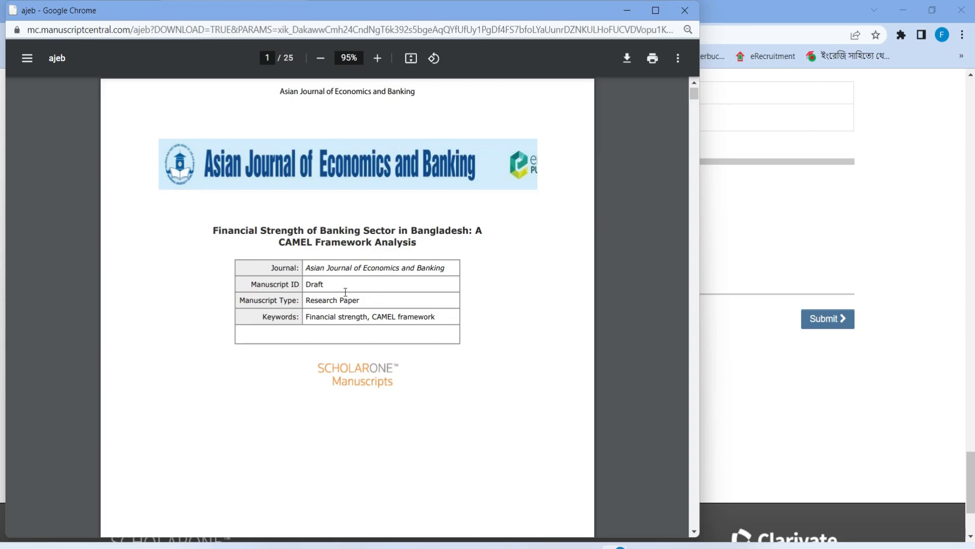
{"action": "scroll", "coordinate": [345, 293], "scroll_direction": "down", "scroll_amount": 3}
{"action": "scroll", "coordinate": [344, 290], "scroll_direction": "up", "scroll_amount": 2}
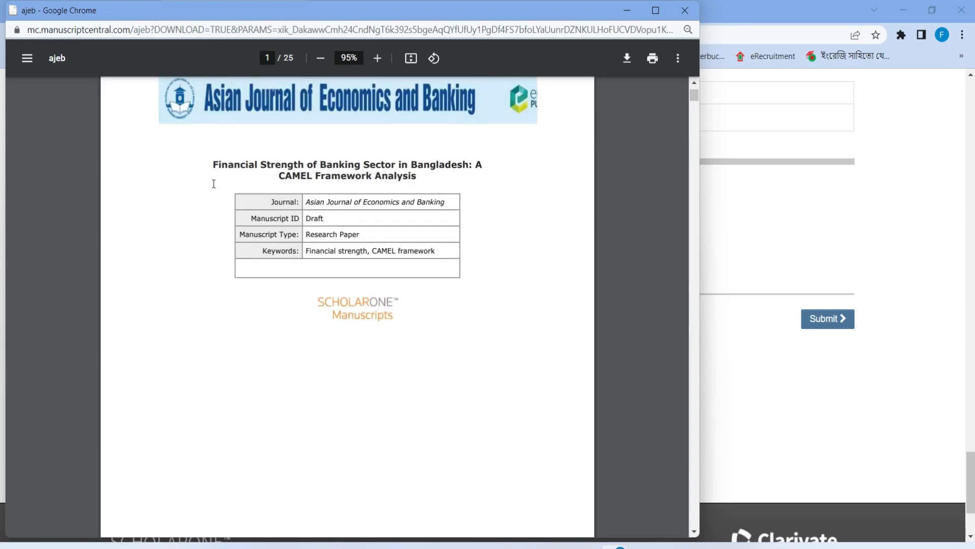
{"action": "scroll", "coordinate": [328, 252], "scroll_direction": "up", "scroll_amount": 1}
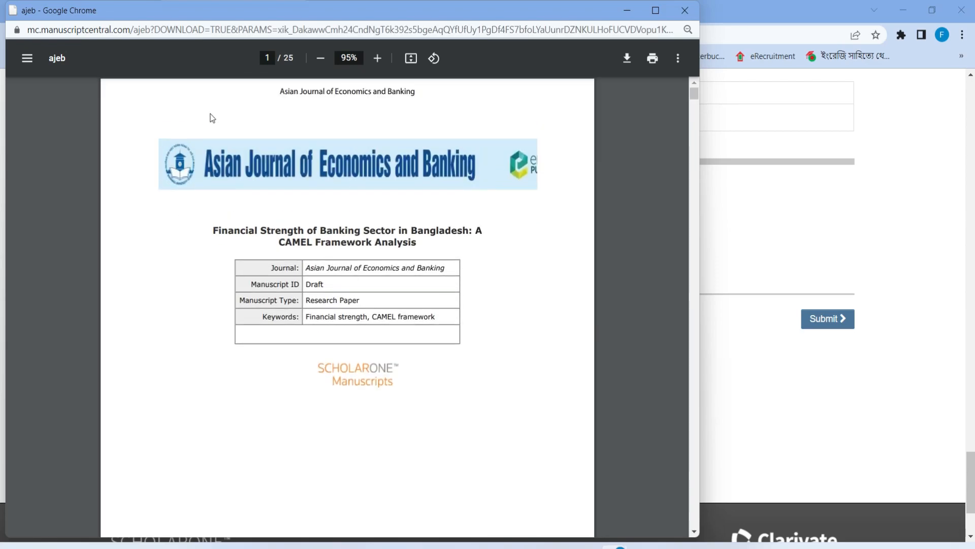
{"action": "scroll", "coordinate": [243, 277], "scroll_direction": "down", "scroll_amount": 13}
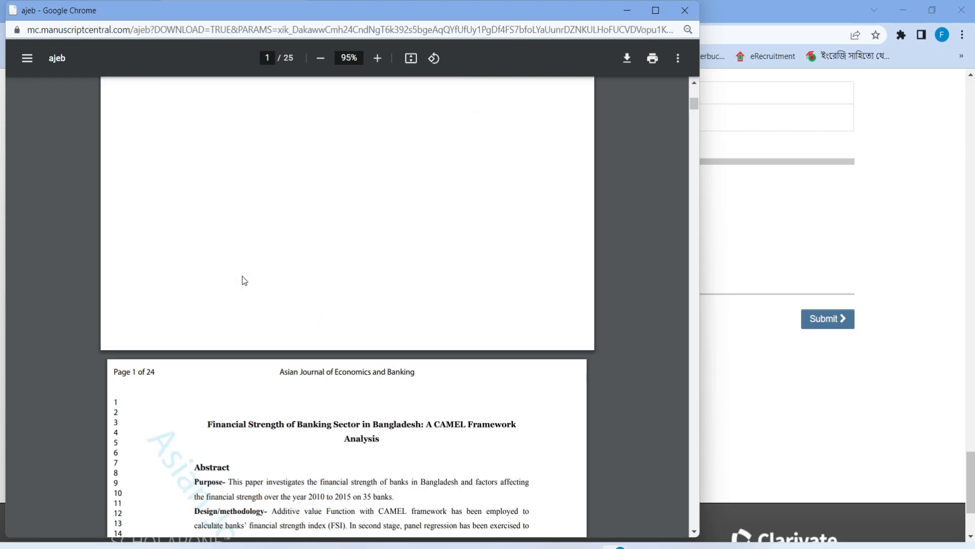
{"action": "scroll", "coordinate": [289, 271], "scroll_direction": "down", "scroll_amount": 20}
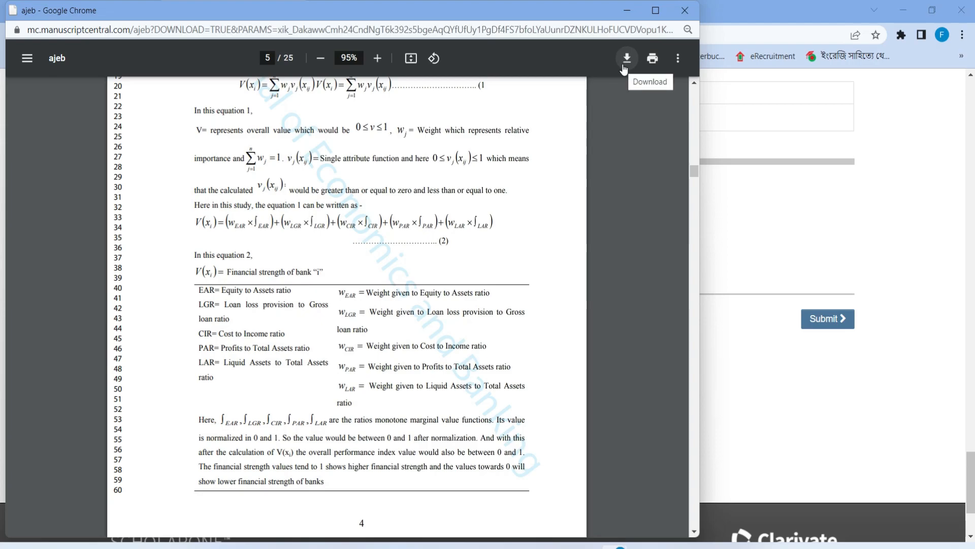
{"action": "left_click", "coordinate": [684, 11]}
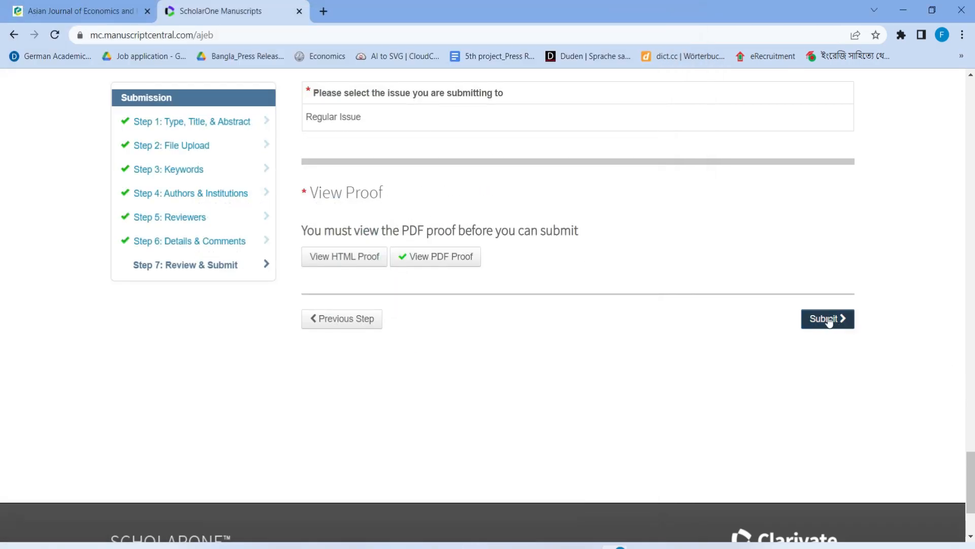
Submit the manuscript and answer Yes in the Submission confirmation dialog
{"action": "left_click", "coordinate": [803, 319]}
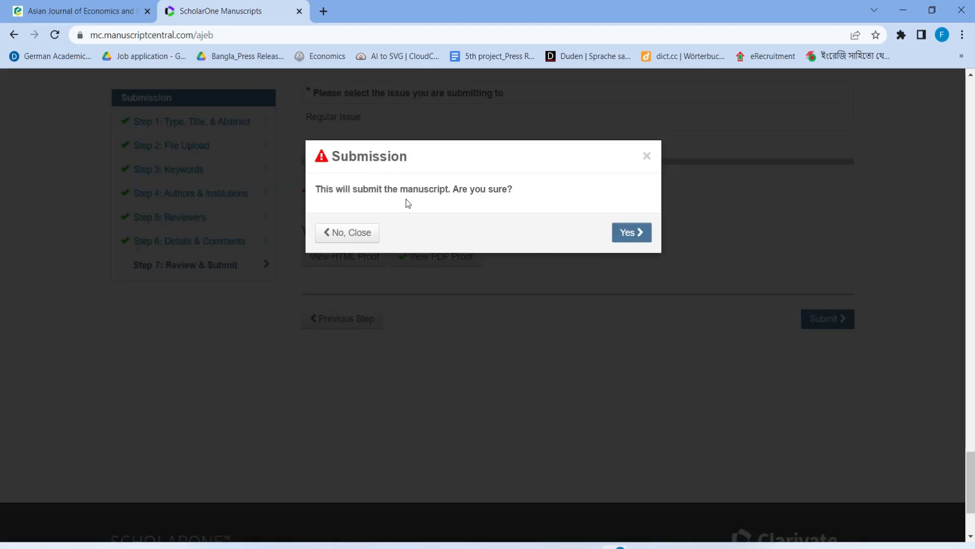
{"action": "left_click", "coordinate": [632, 234]}
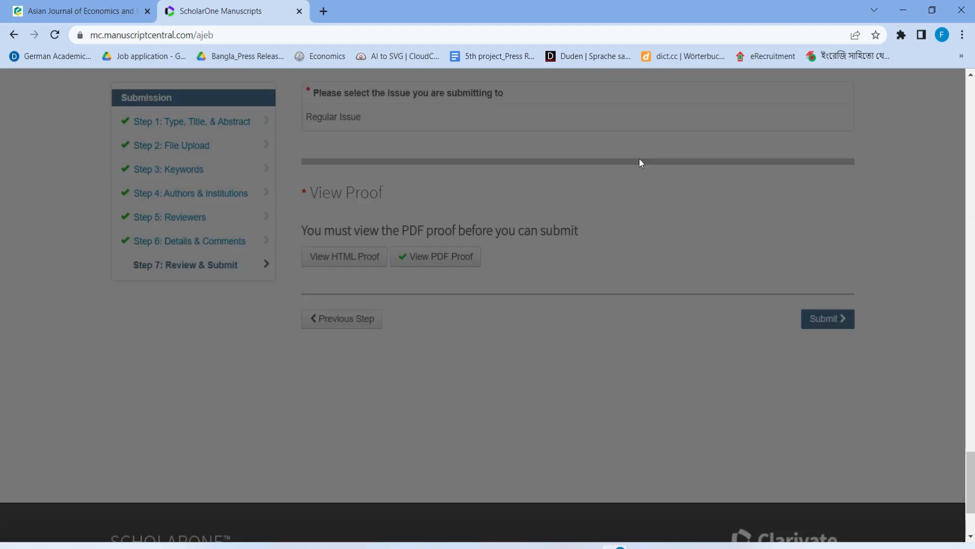
{"action": "scroll", "coordinate": [544, 185], "scroll_direction": "up", "scroll_amount": 15}
{"action": "scroll", "coordinate": [607, 272], "scroll_direction": "up", "scroll_amount": 20}
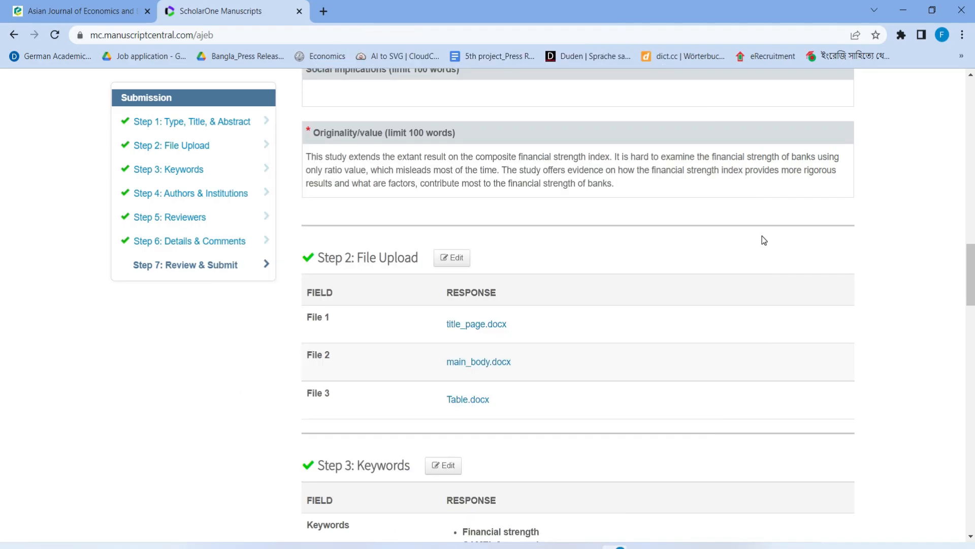
{"action": "scroll", "coordinate": [762, 239], "scroll_direction": "down", "scroll_amount": 4}
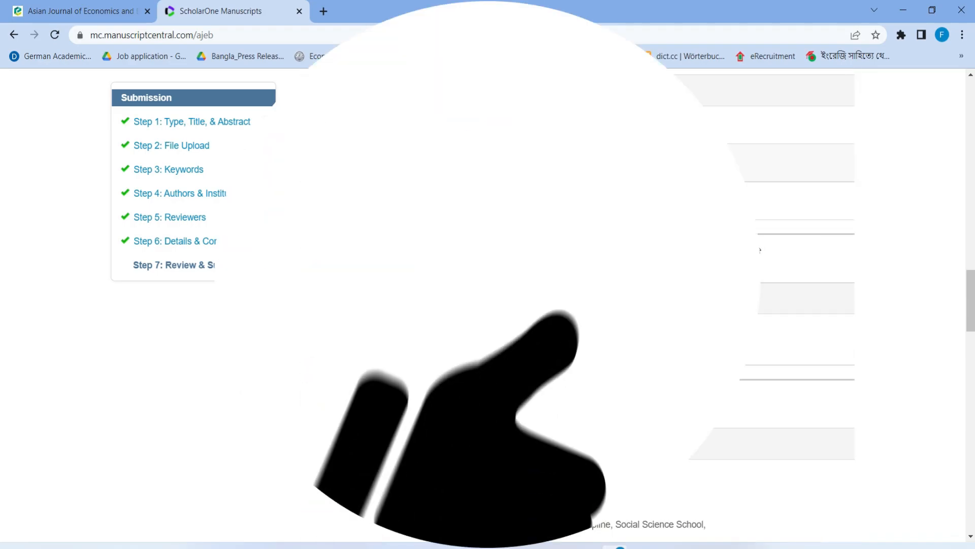